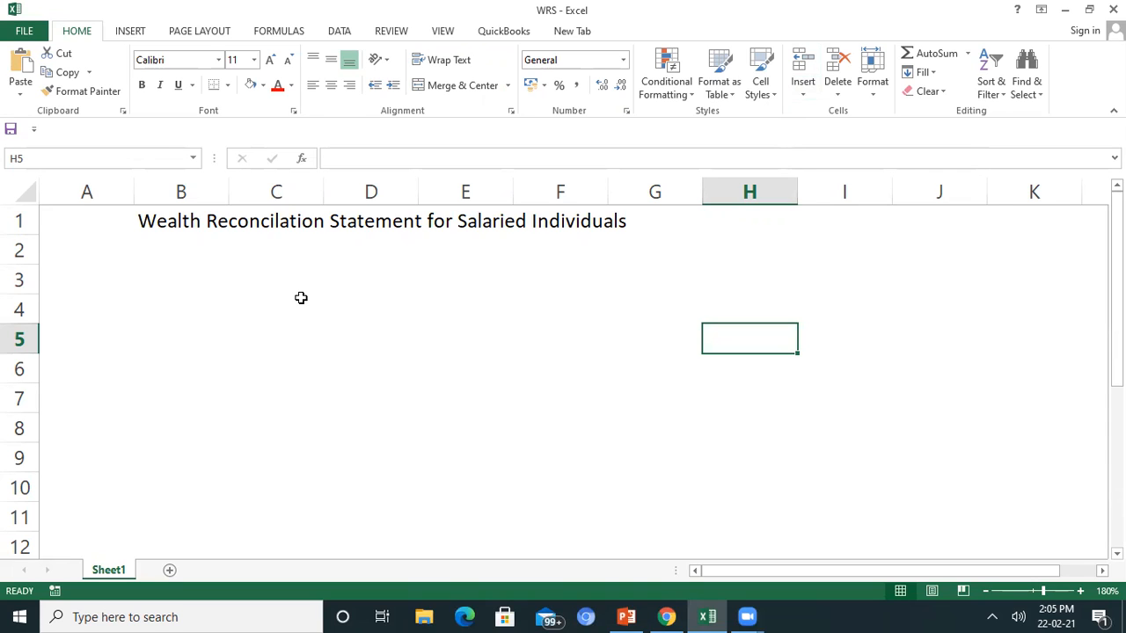
Step: Enter the year headings 2019 in E3 and 2020 in D3
key(Left)
key(Left)
key(Left)
key(Left)
key(Left)
key(Left)
key(Left)
key(Up)
key(Up)
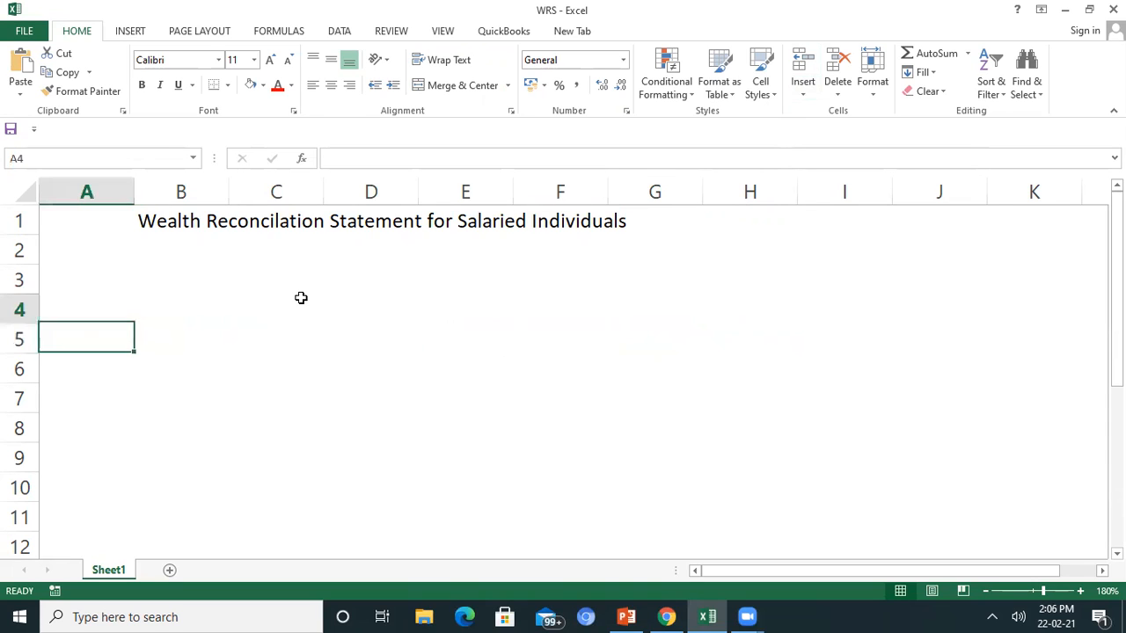
key(Right)
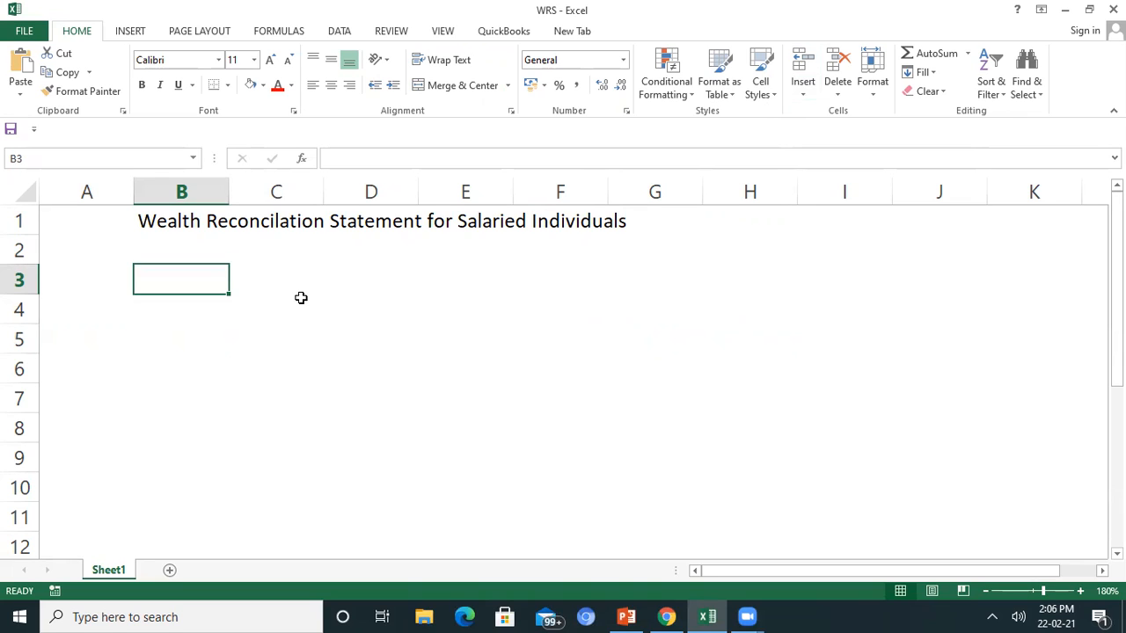
key(Right)
key(Right)
key(Right)
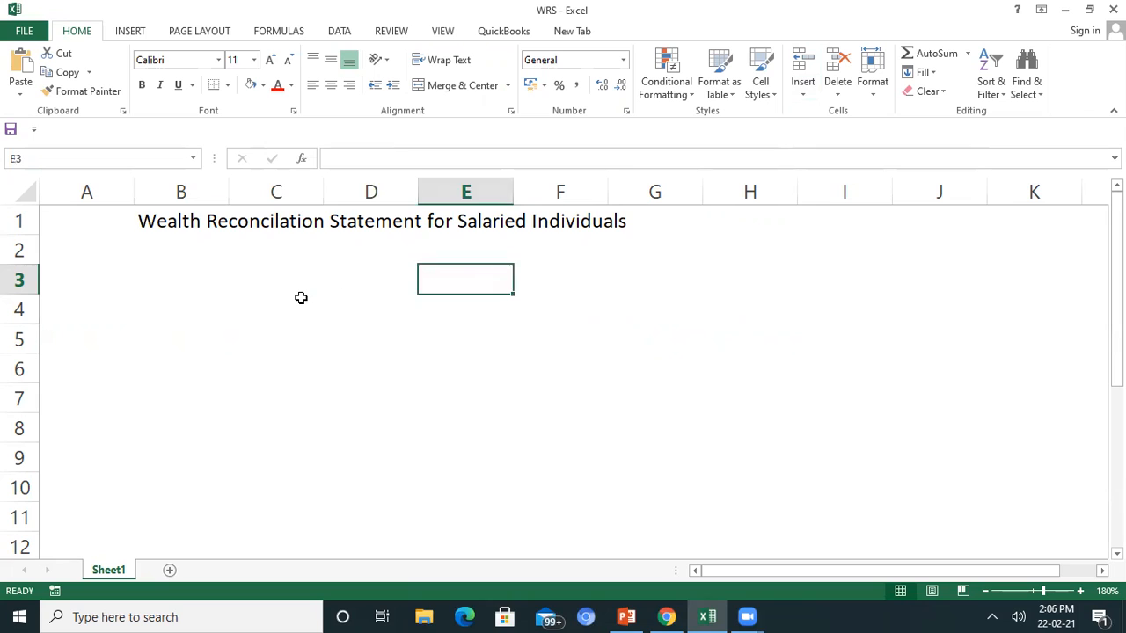
text(2019)
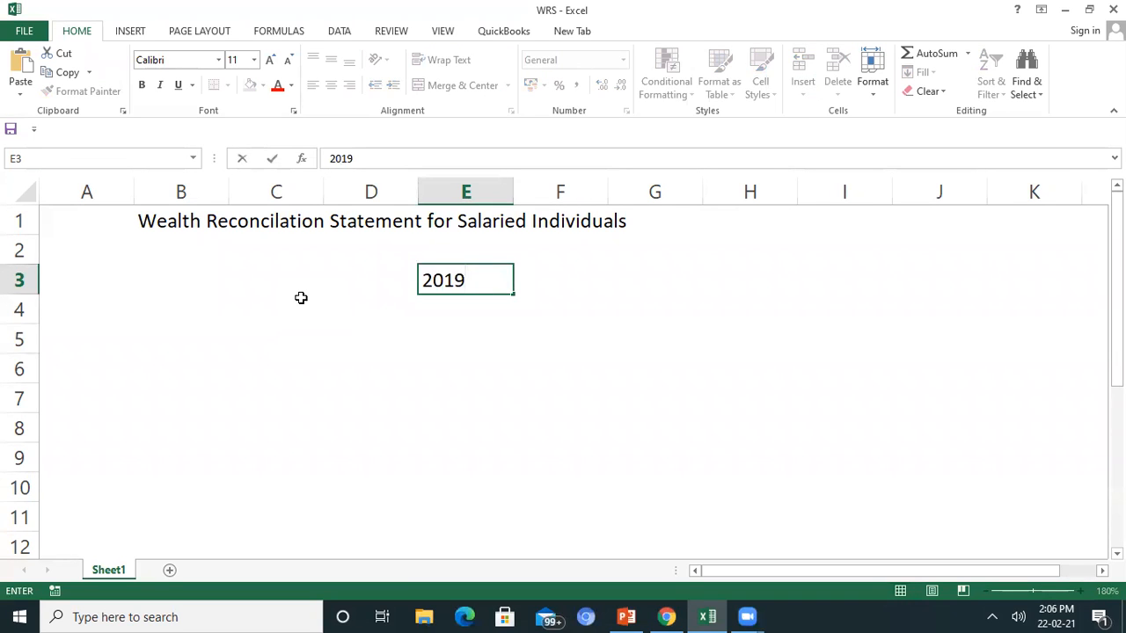
key(Return)
key(Up)
key(Left)
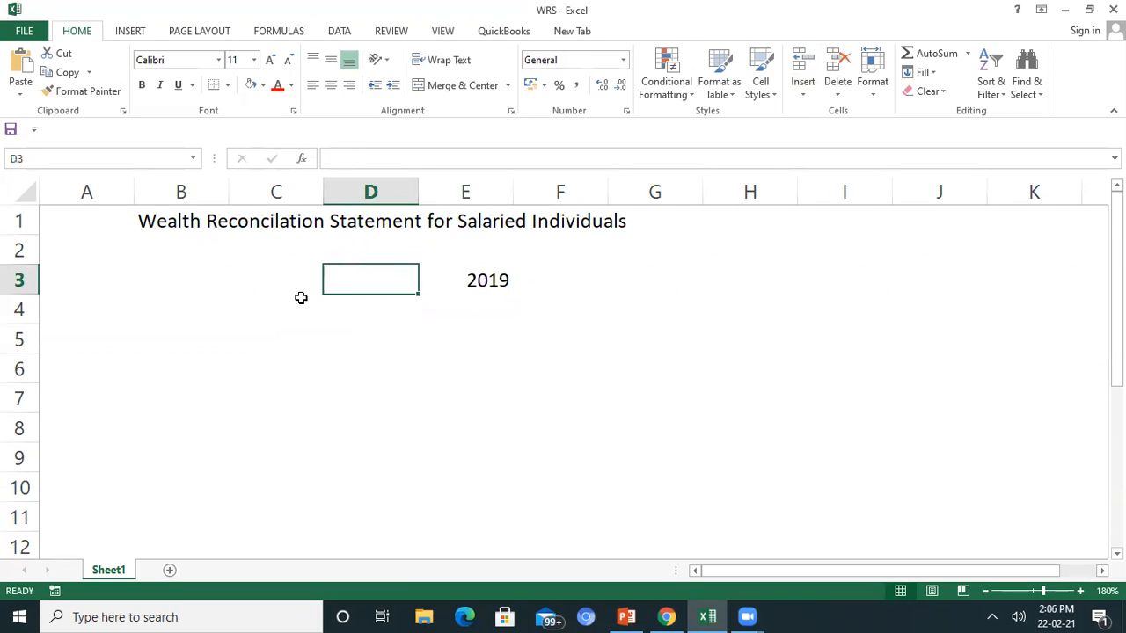
text(2020)
key(Return)
Step: Centre the year headings in D3:E3
key(Up)
key(shift+Right)
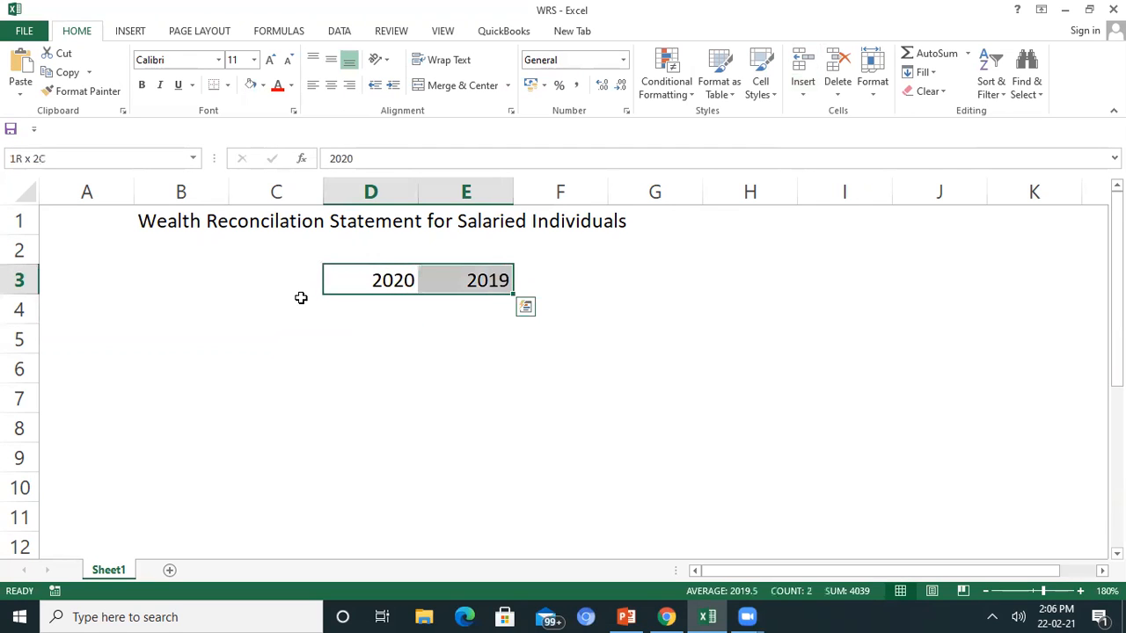
click(331, 85)
Step: Enter the row label Opening Balance in B4
click(366, 335)
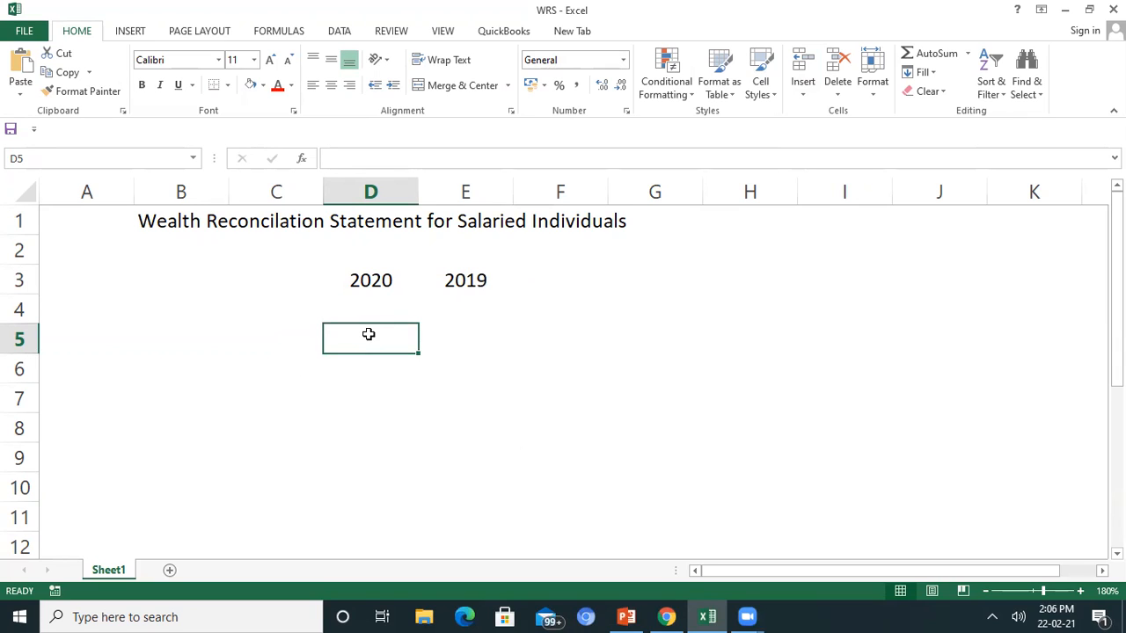
key(Left)
key(Left)
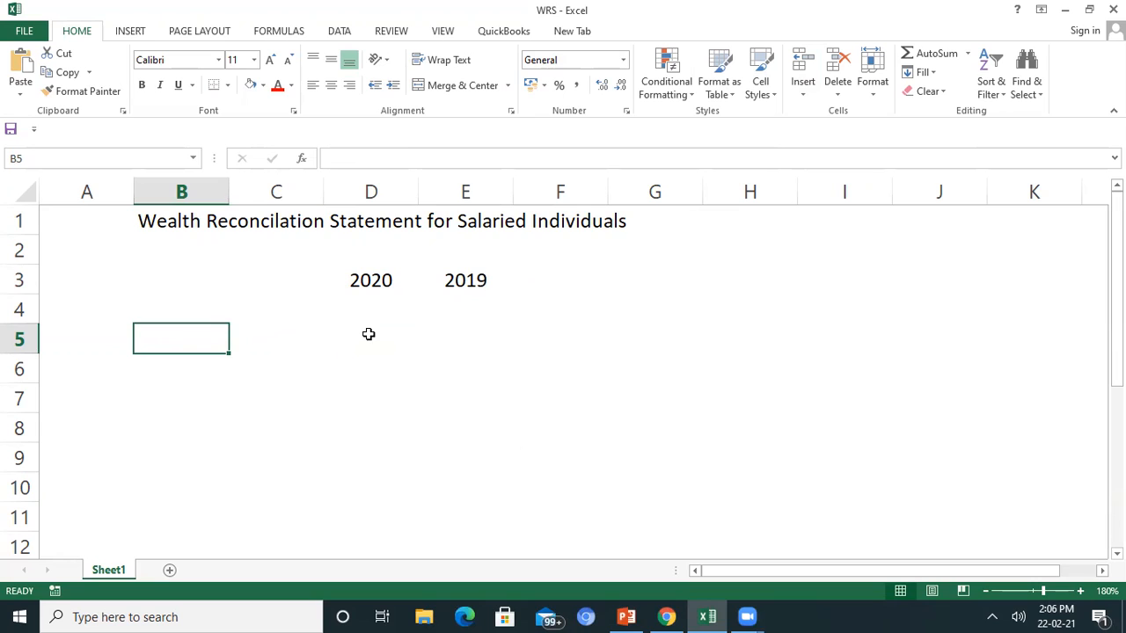
key(Up)
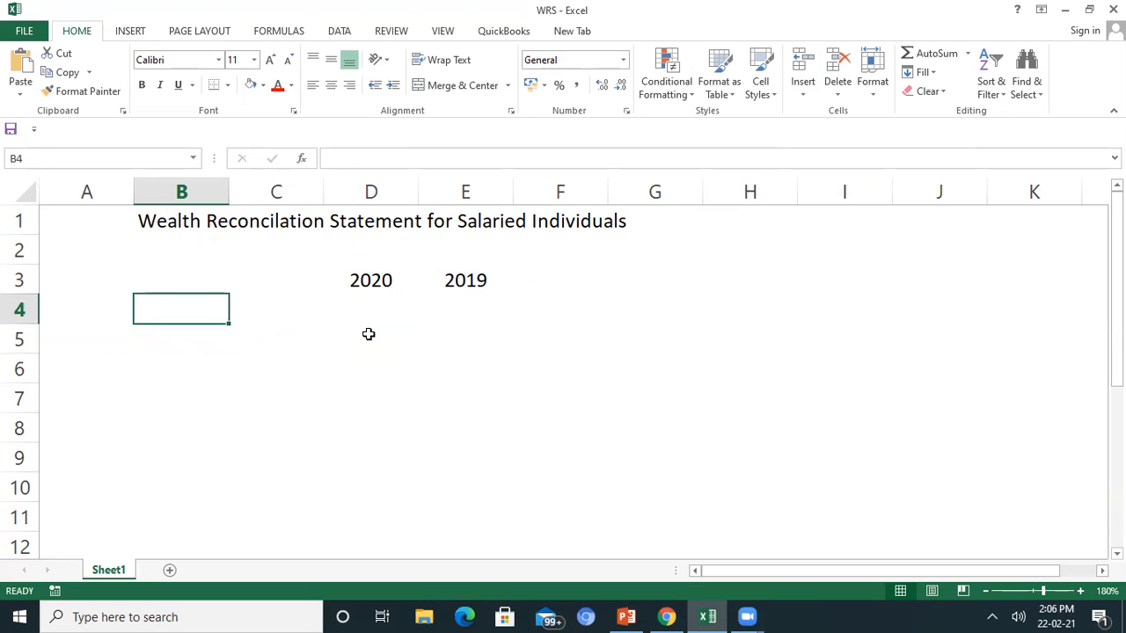
text(oP)
key(BackSpace)
key(BackSpace)
text(Opening )
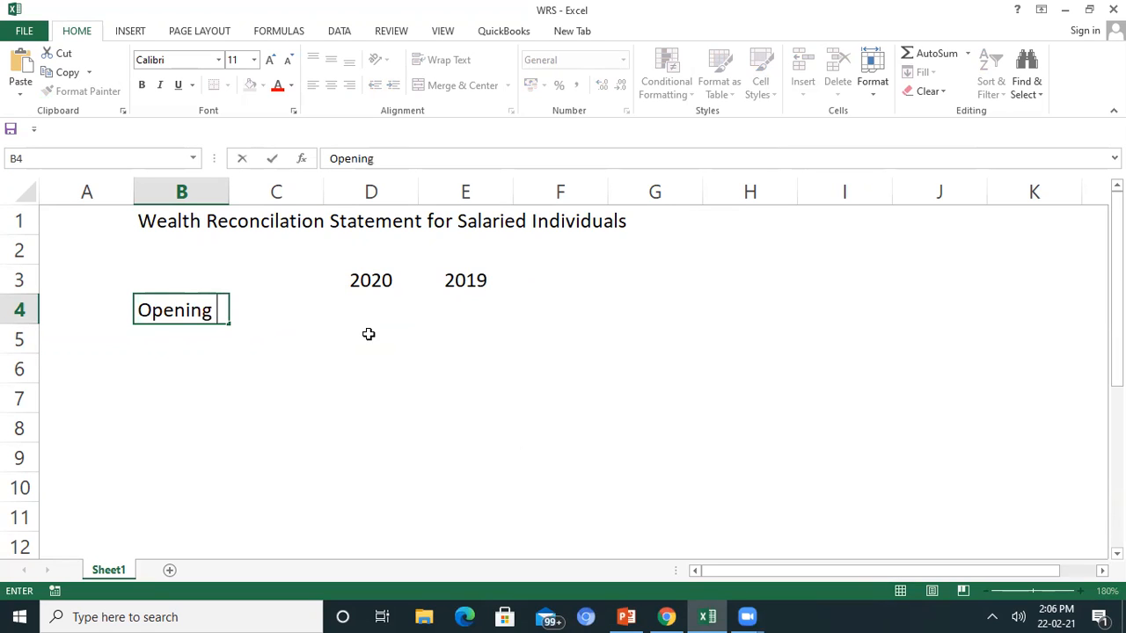
text(Balance)
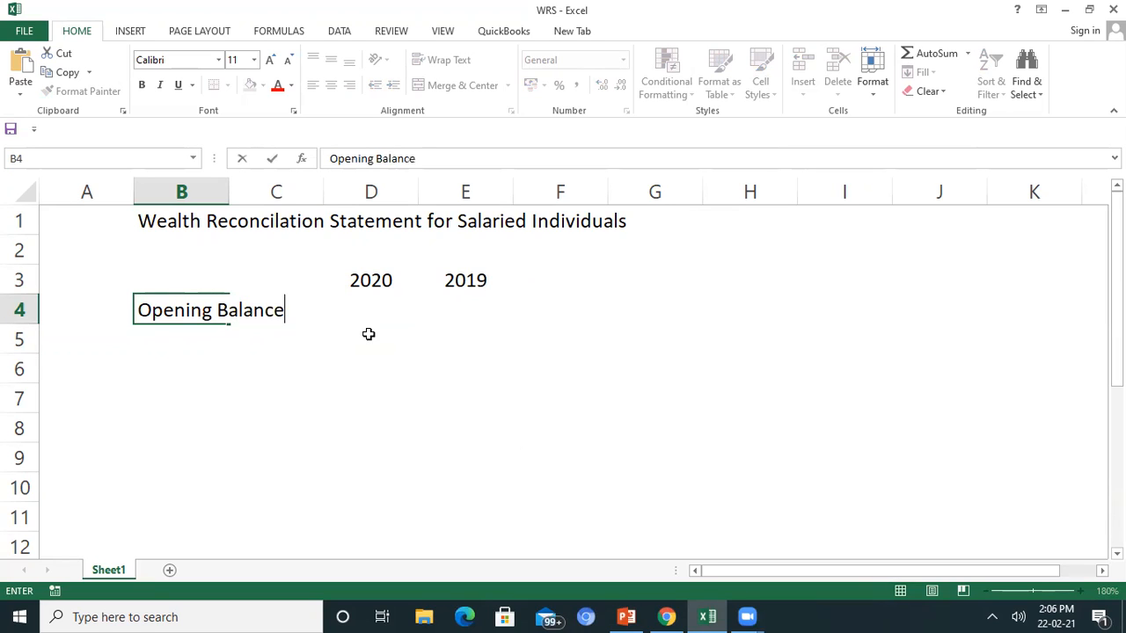
key(Return)
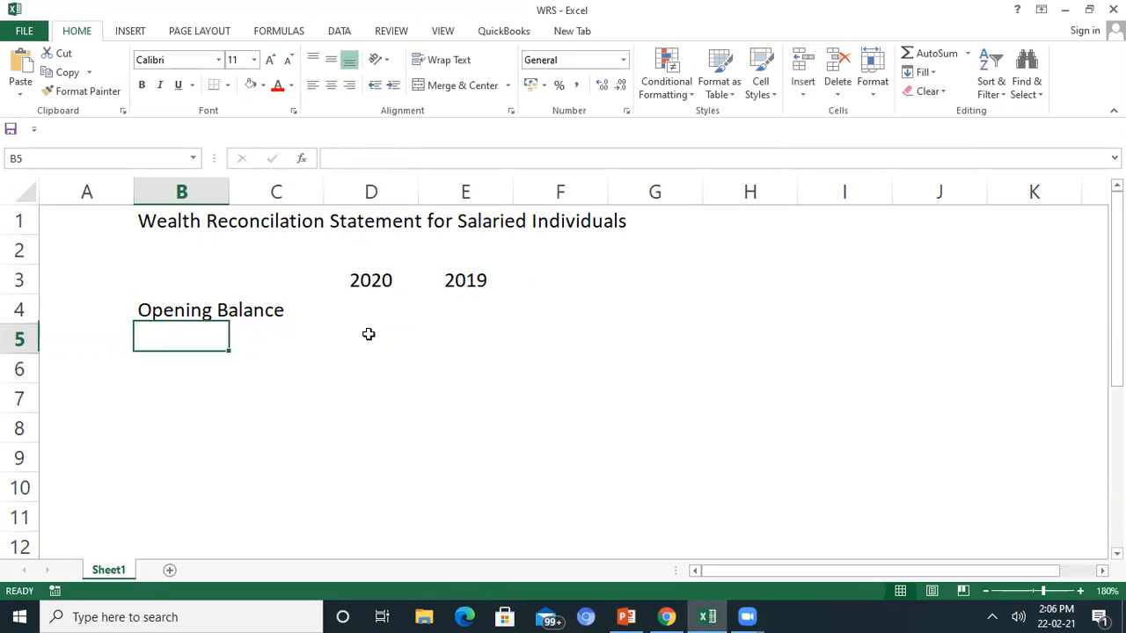
Step: Widen column B well beyond the Opening Balance label and centre-align columns D and E
double_click(233, 191)
drag(673, 191, 344, 210)
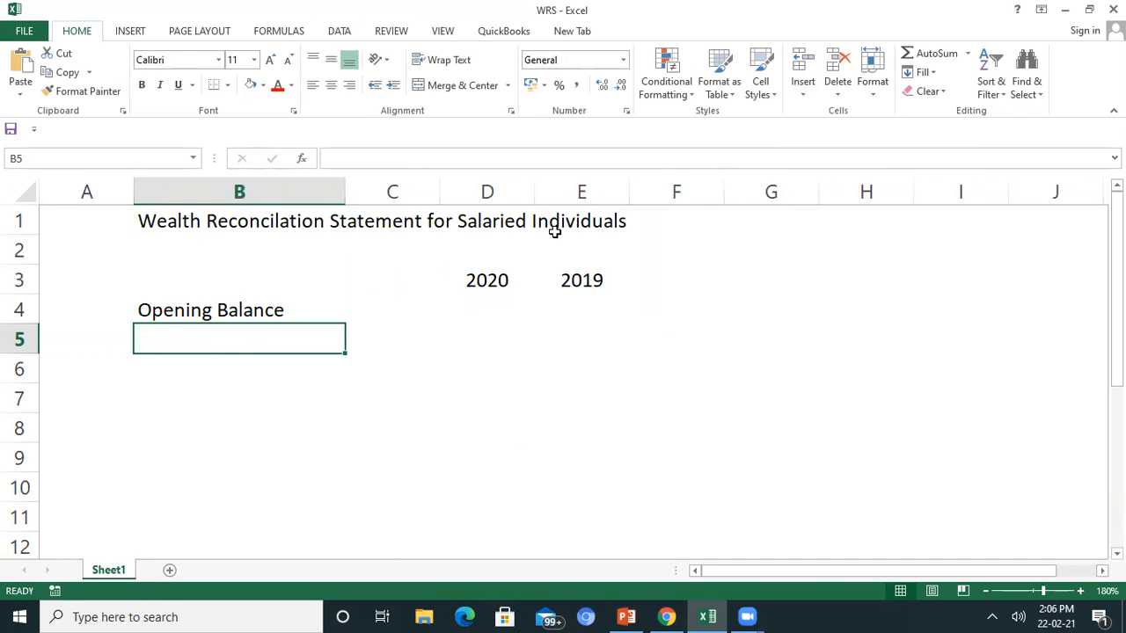
drag(502, 187, 582, 181)
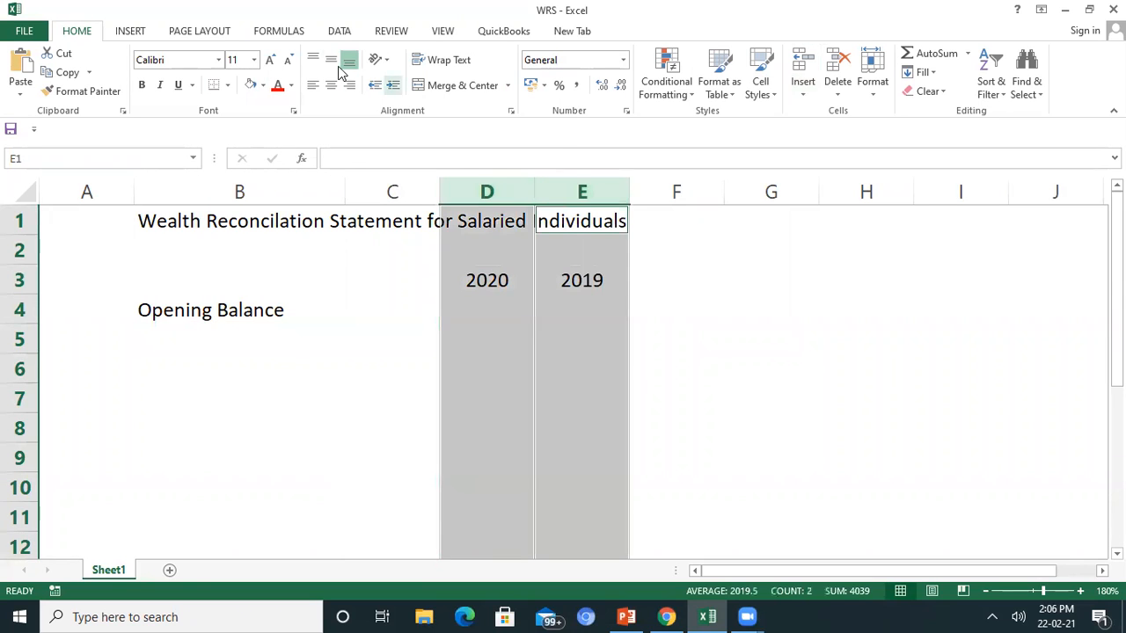
click(659, 255)
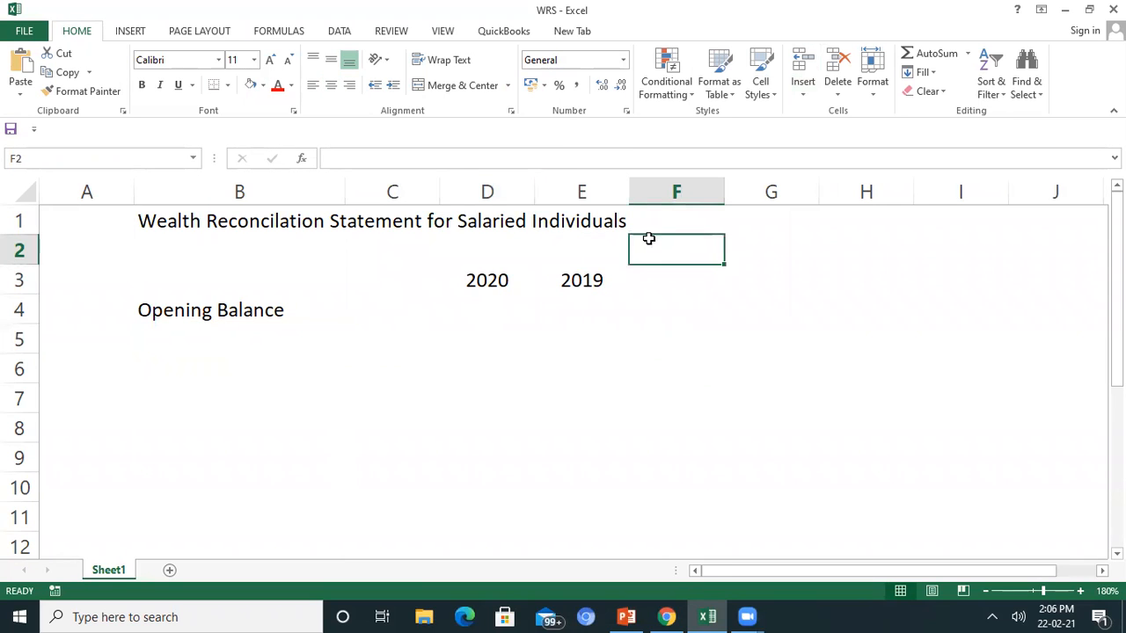
Step: Add a third year heading, 2018, in F3 beside 2019
click(664, 277)
text(2018)
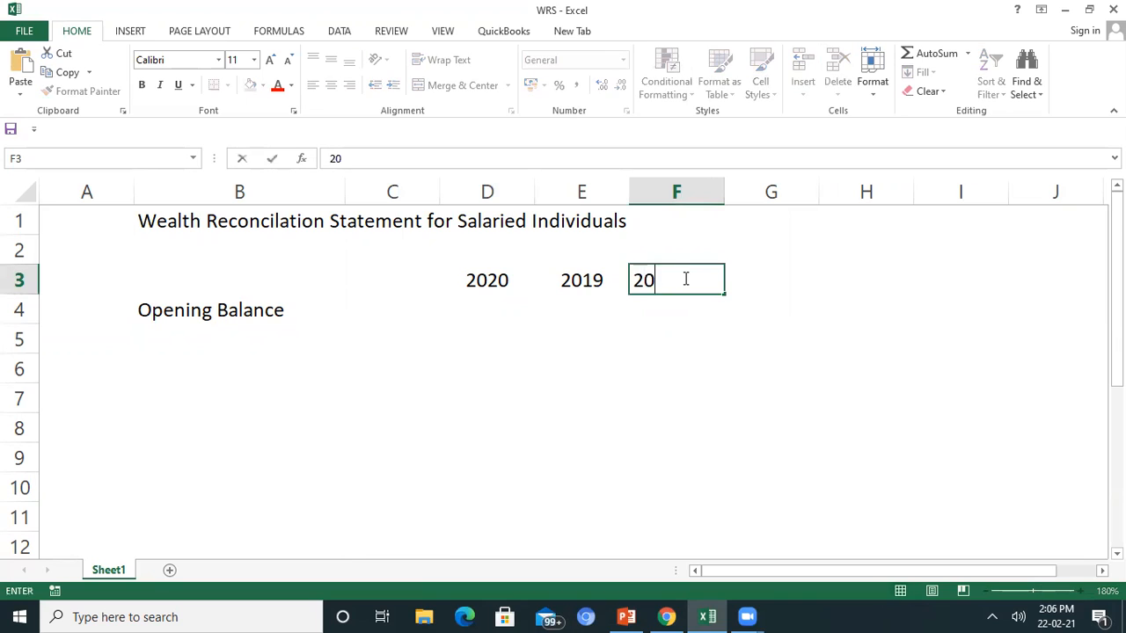
key(Return)
click(683, 279)
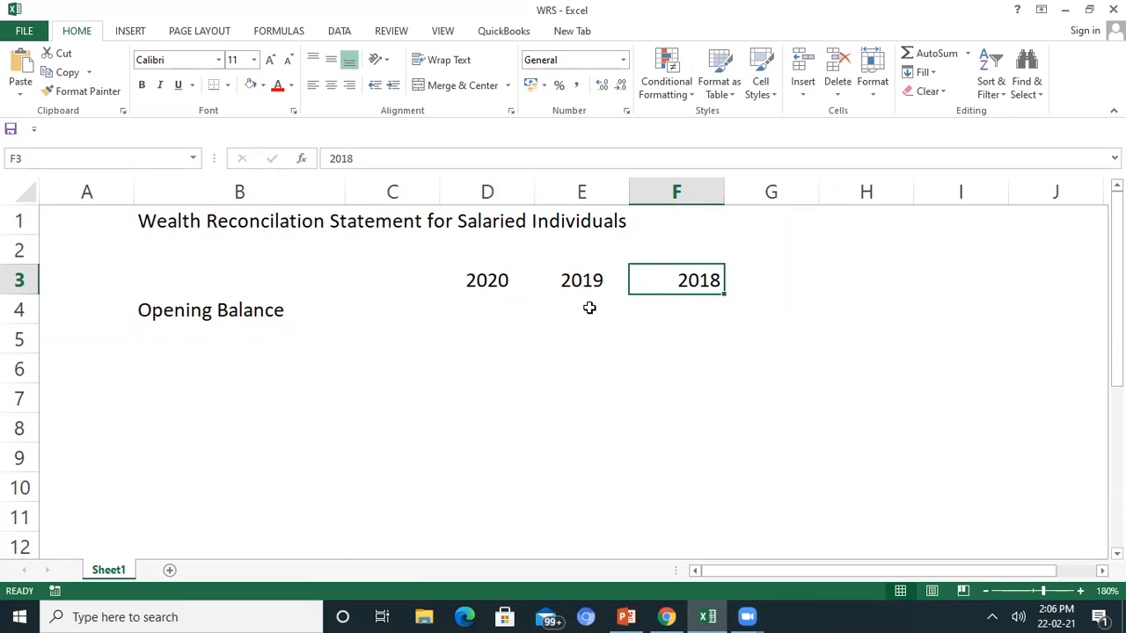
Step: Enter 850000 as the 2019 opening balance in E4
click(587, 310)
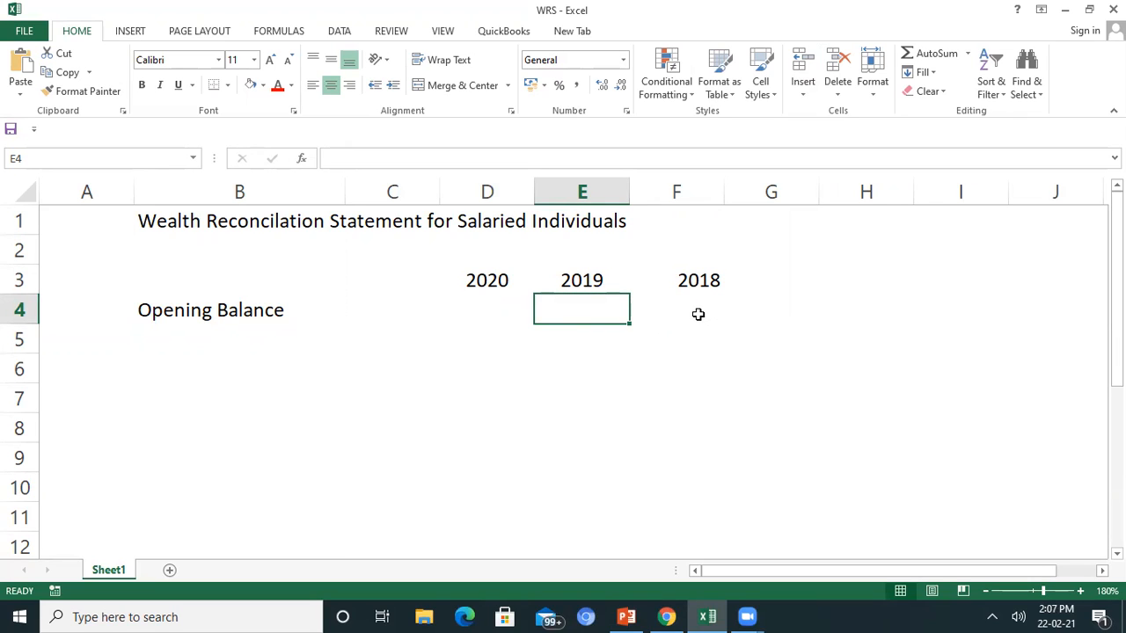
text(850000)
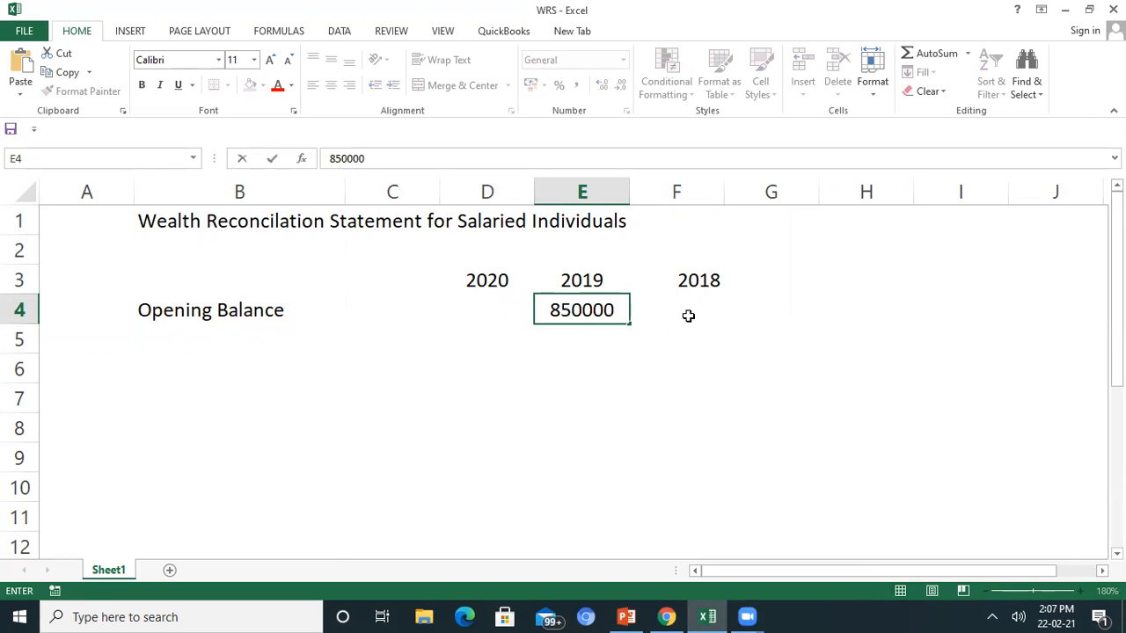
key(Return)
key(Up)
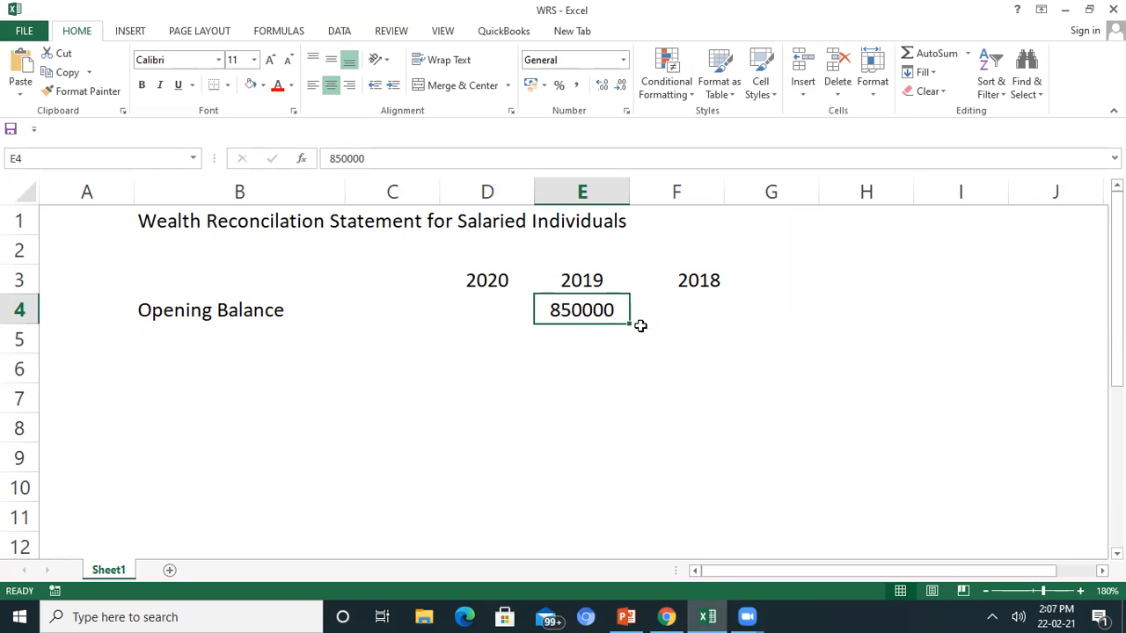
text(=)
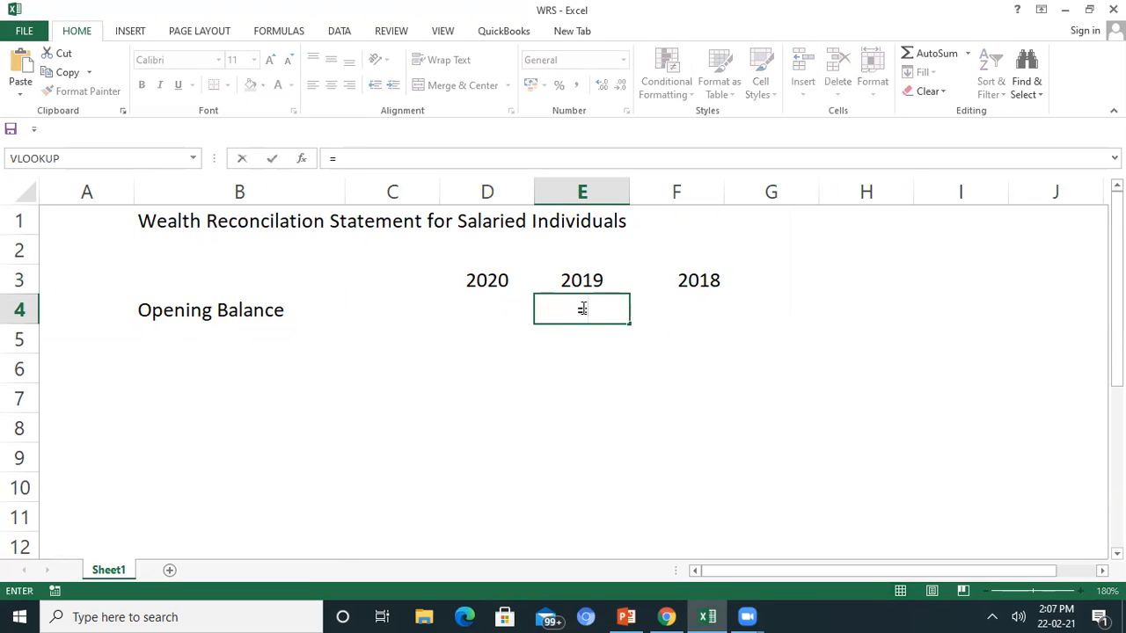
scroll(724, 504, down, 1)
scroll(716, 490, down, 1)
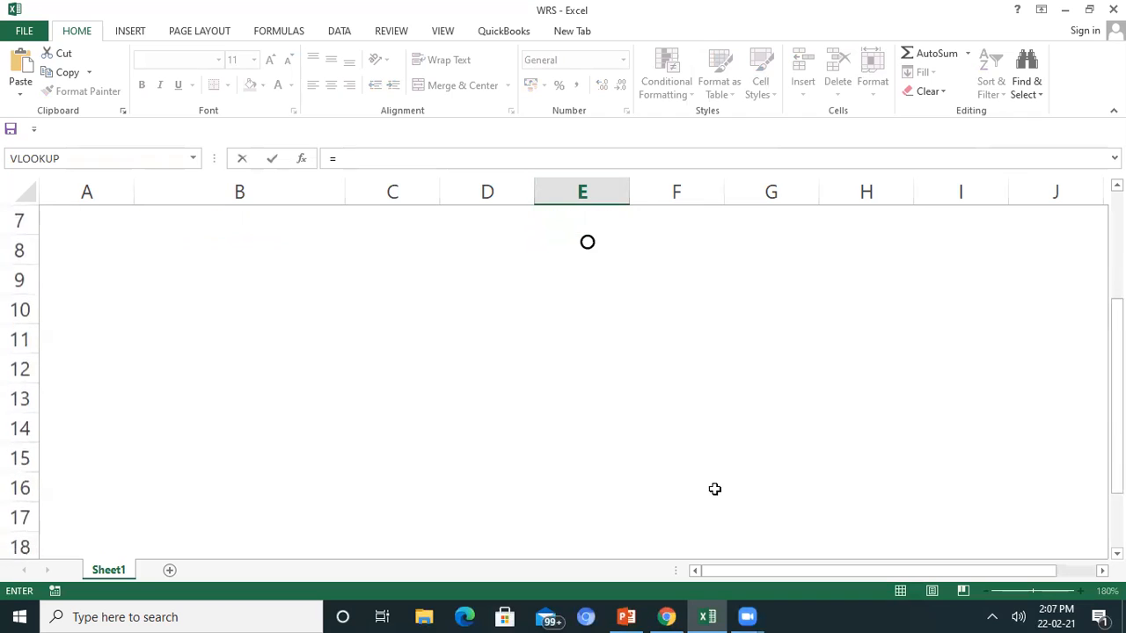
click(703, 465)
key(Return)
key(Escape)
scroll(686, 431, up, 1)
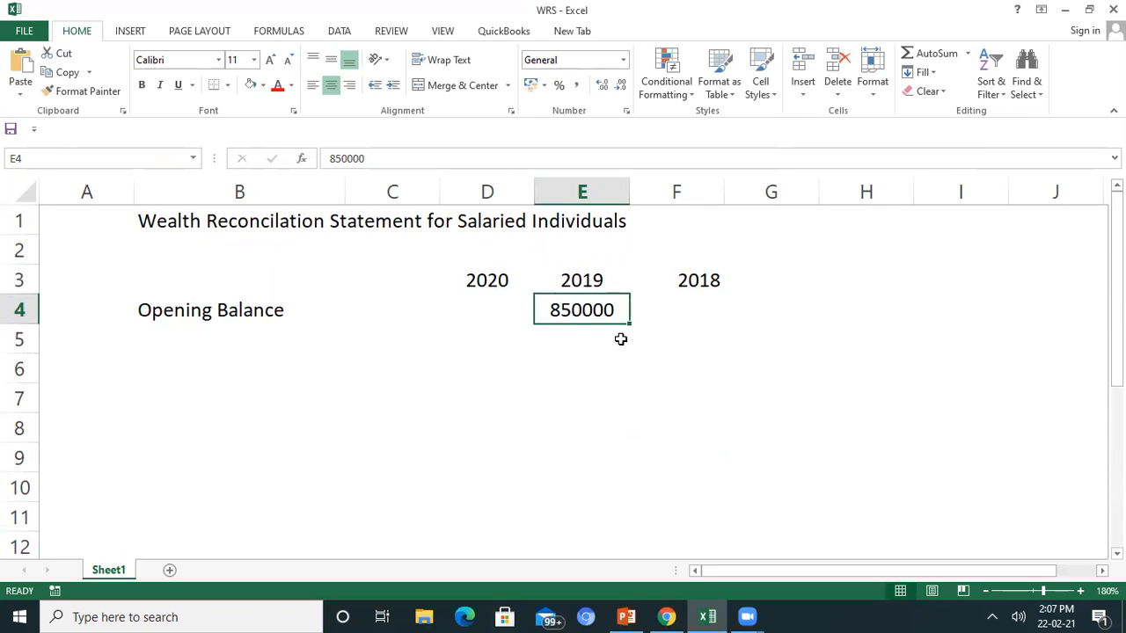
Step: Clear the 2018 year heading from F3
click(652, 305)
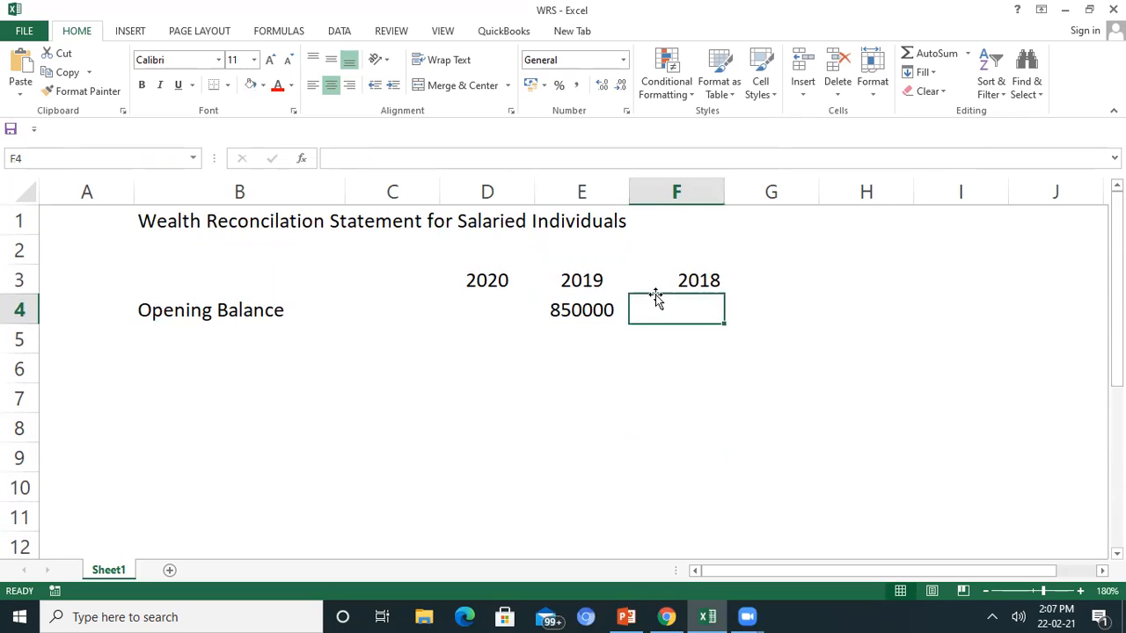
click(658, 279)
key(Delete)
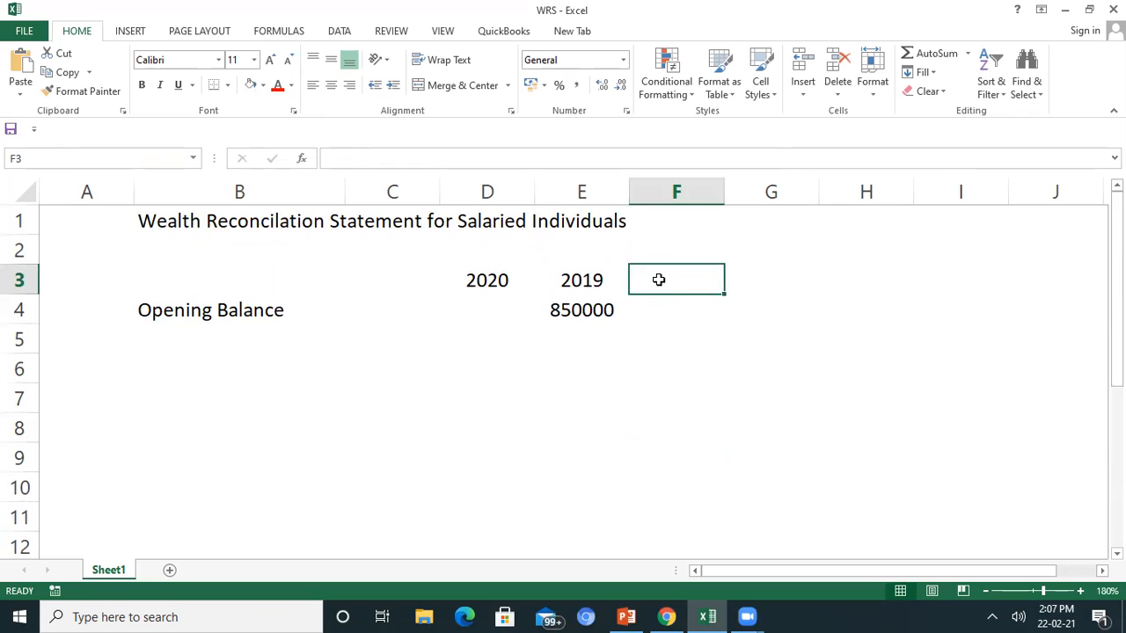
Step: Enter the section heading Inflows in B7, leaving two blank rows below Opening Balance
key(Left)
key(Down)
key(Left)
key(Left)
key(Left)
key(Down)
key(Down)
key(Down)
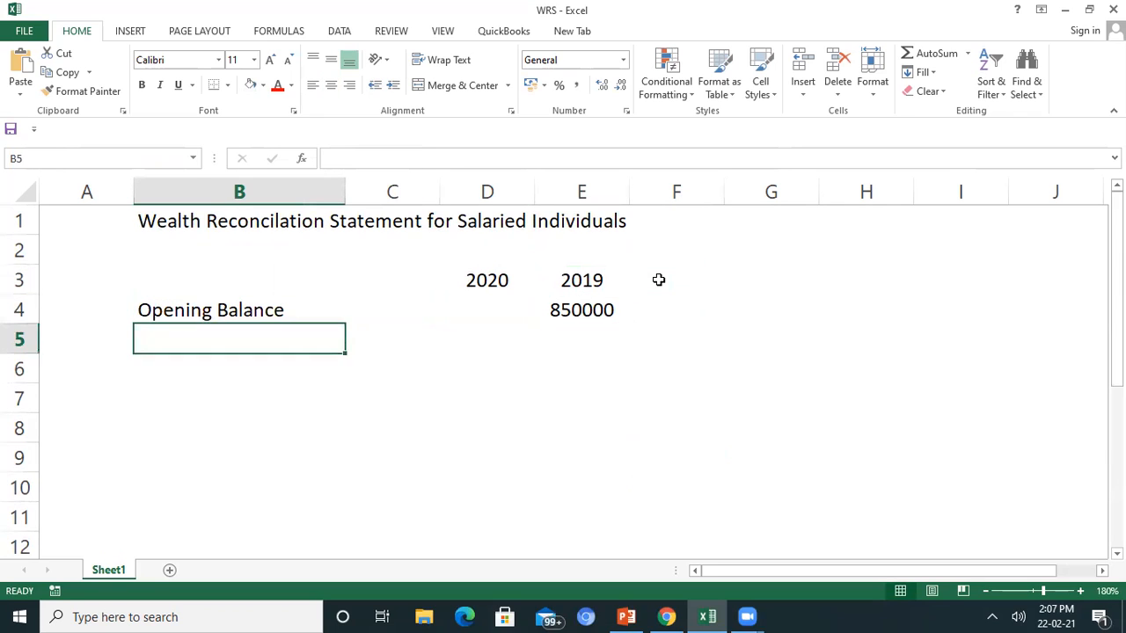
key(Up)
key(Down)
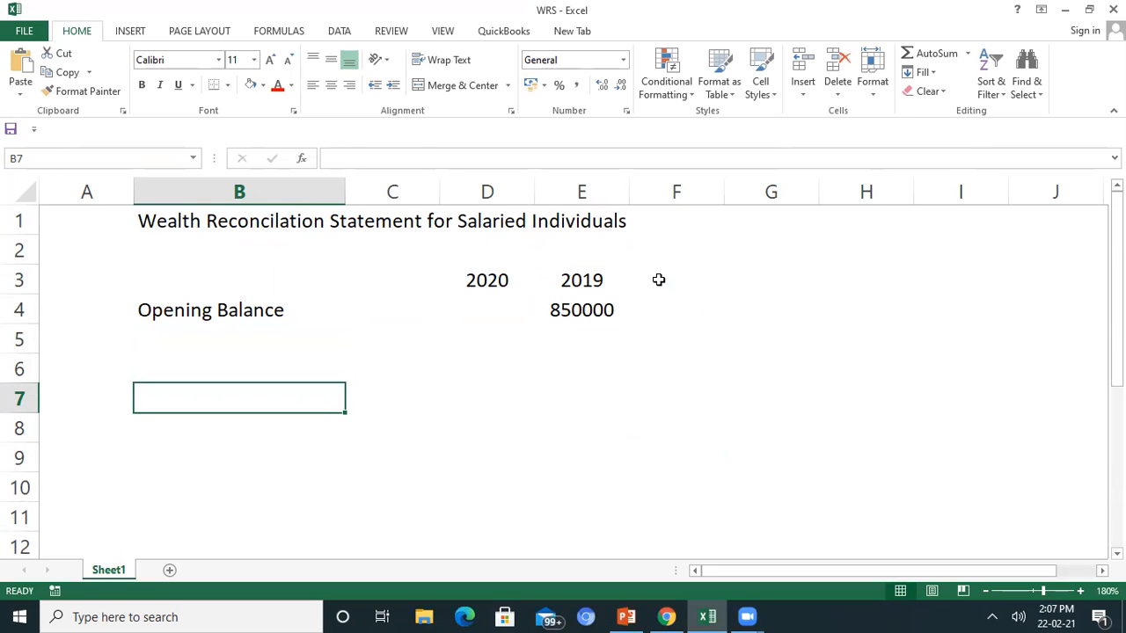
text(Inflows)
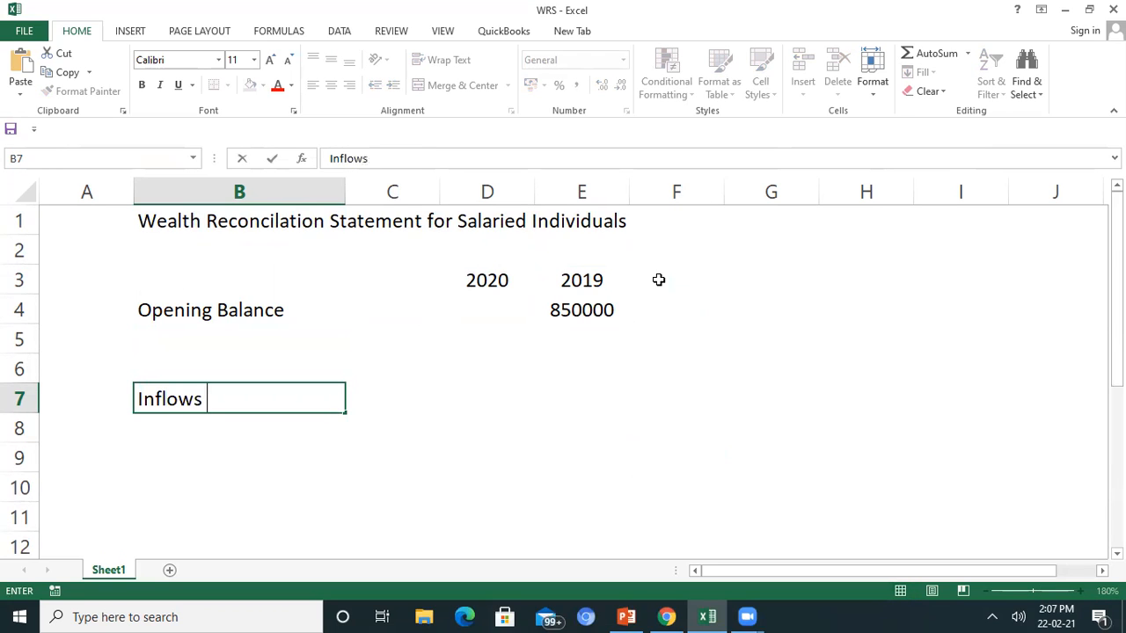
key(Return)
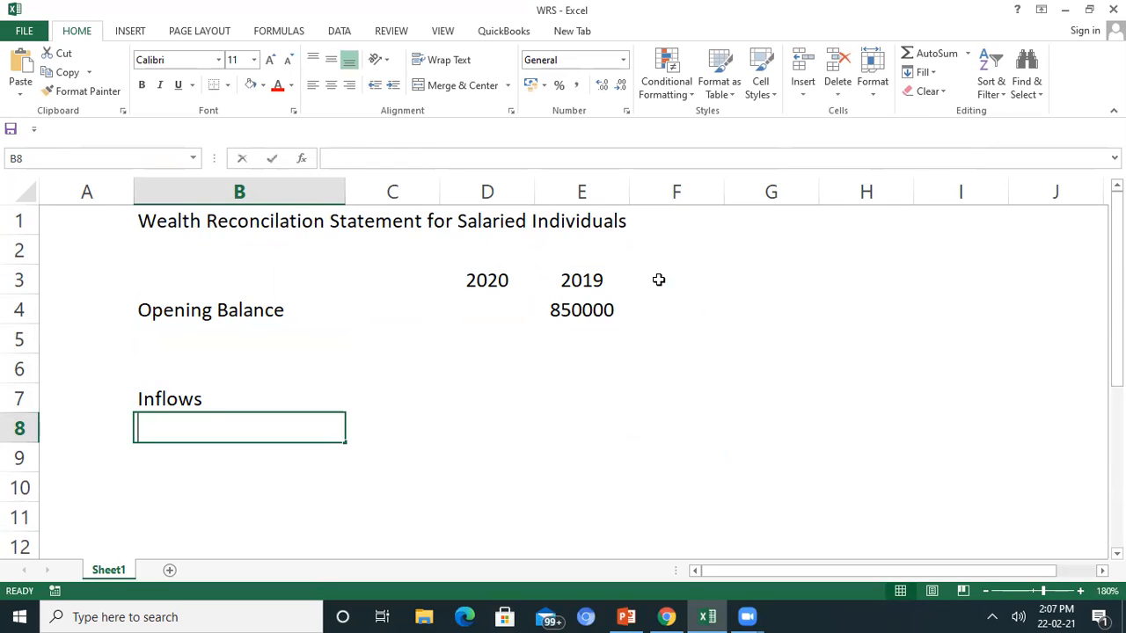
Step: List the inflow items Salary in B8 and Profit on Saving in B9
text(Salary)
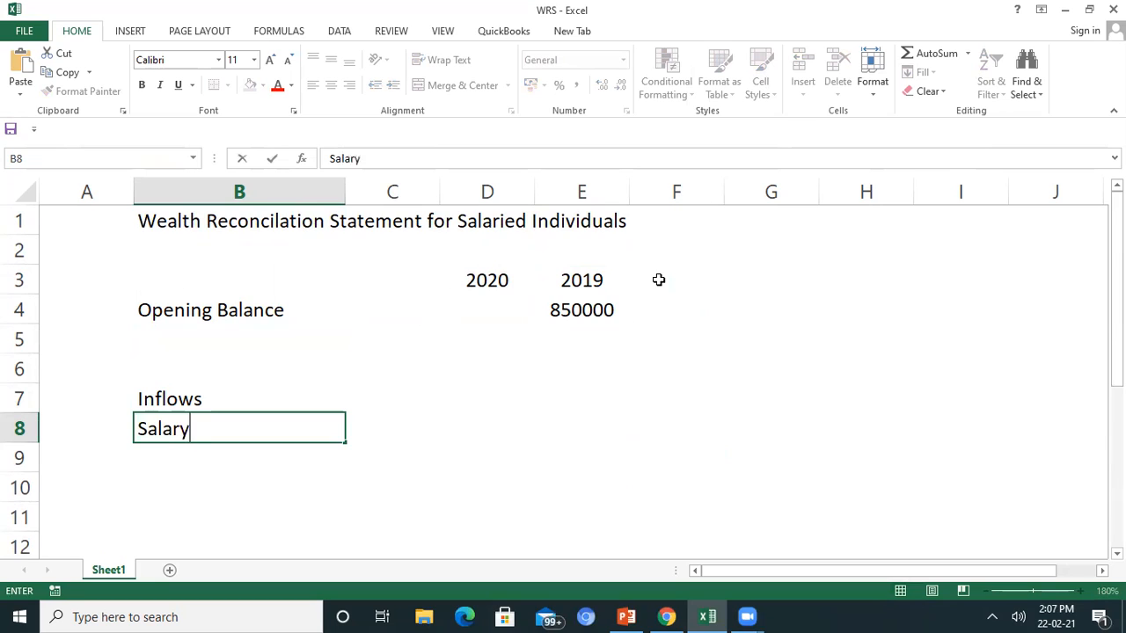
key(Return)
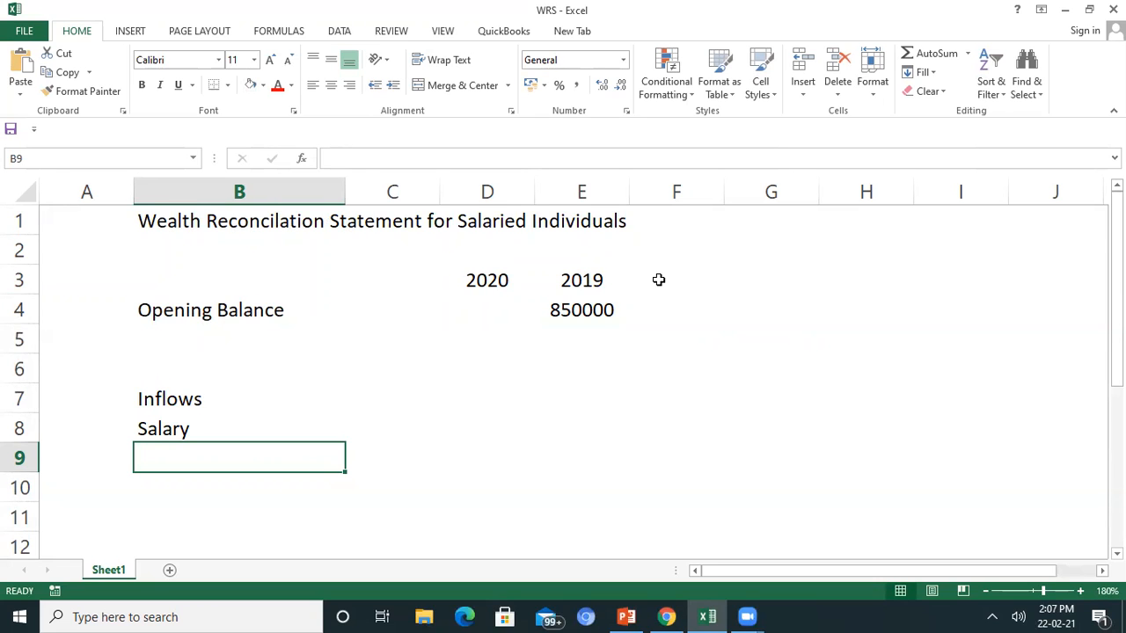
scroll(659, 299, down, 1)
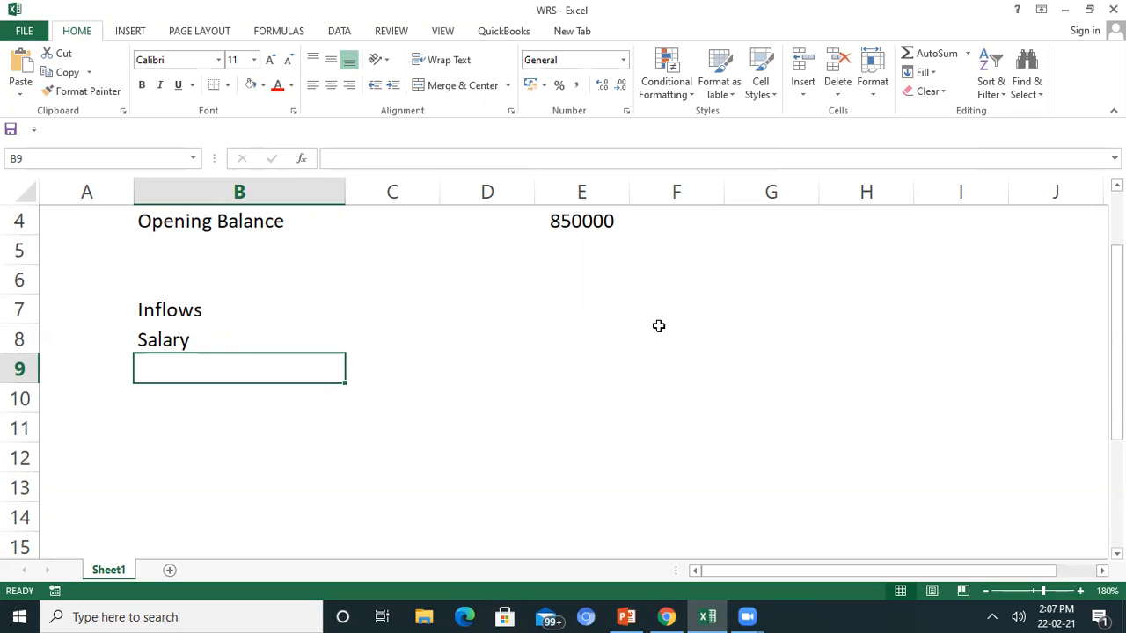
text(Prof)
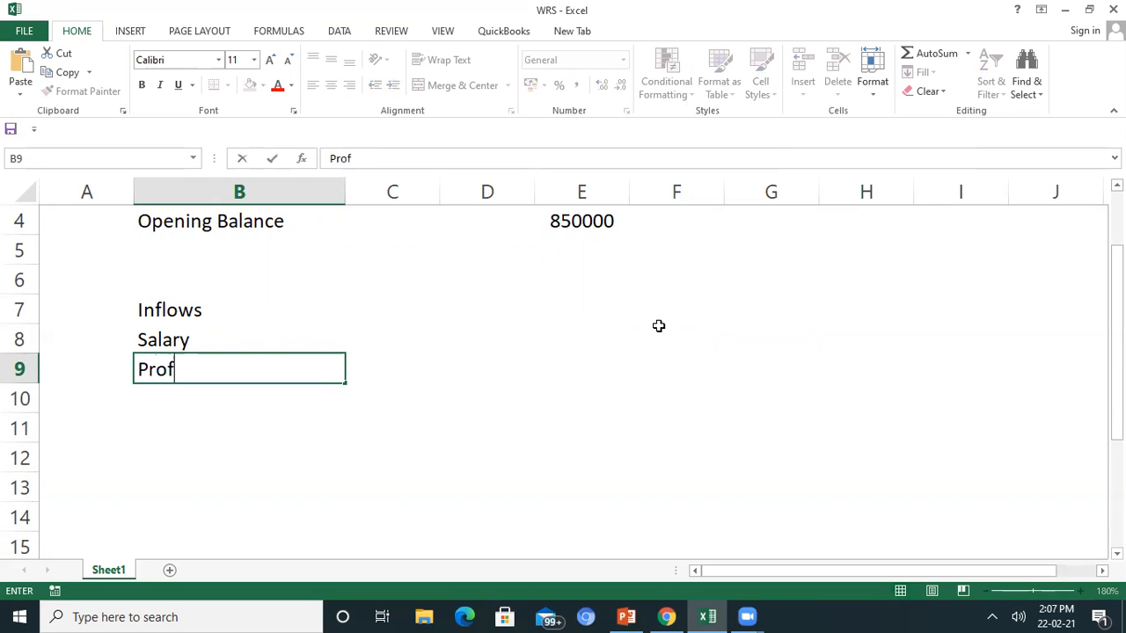
text(it on Saving)
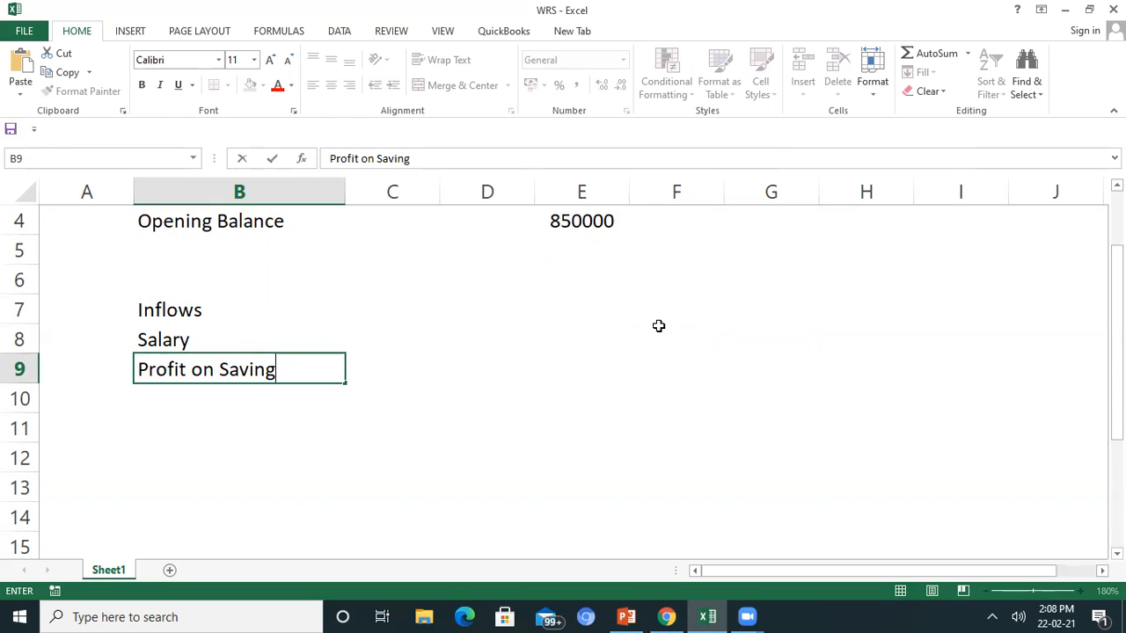
key(Return)
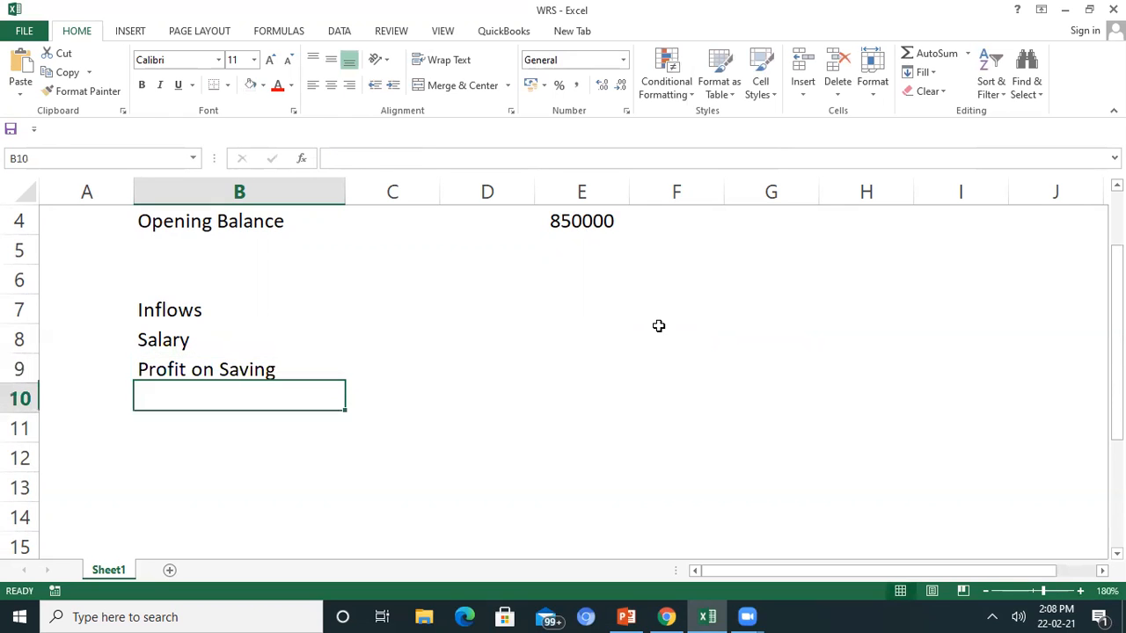
Step: Add Dividend as the third inflow item in B10
text(Di)
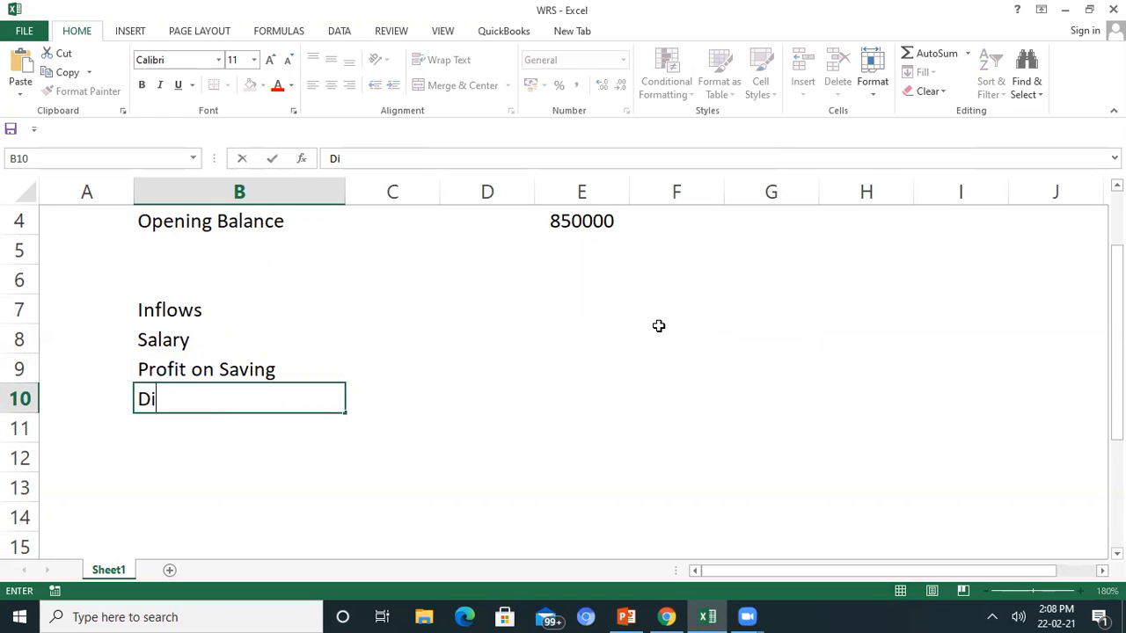
text(vidend)
key(Return)
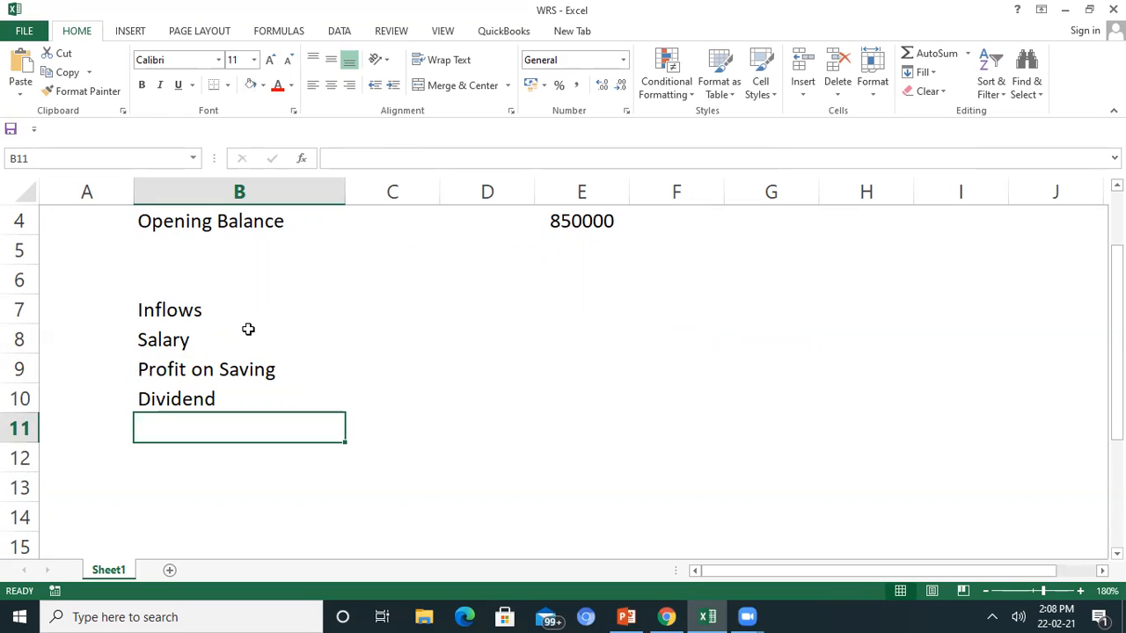
Step: Freeze the panes at D4 so the title and year rows and the label columns remain fixed
click(202, 309)
scroll(498, 314, up, 1)
click(493, 312)
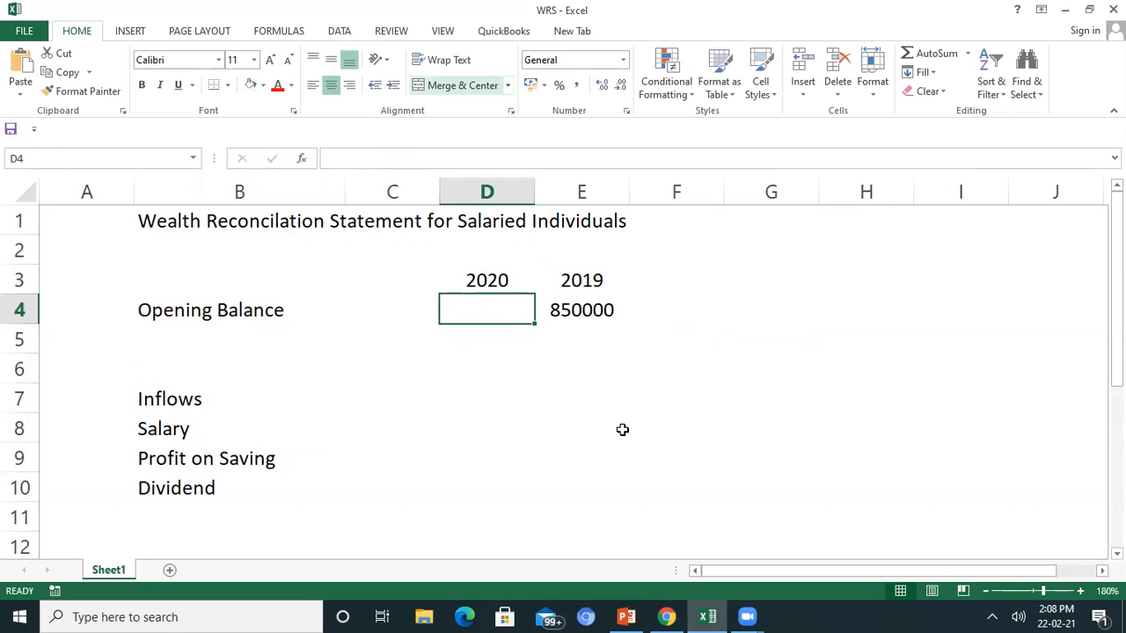
click(447, 31)
click(534, 83)
click(554, 128)
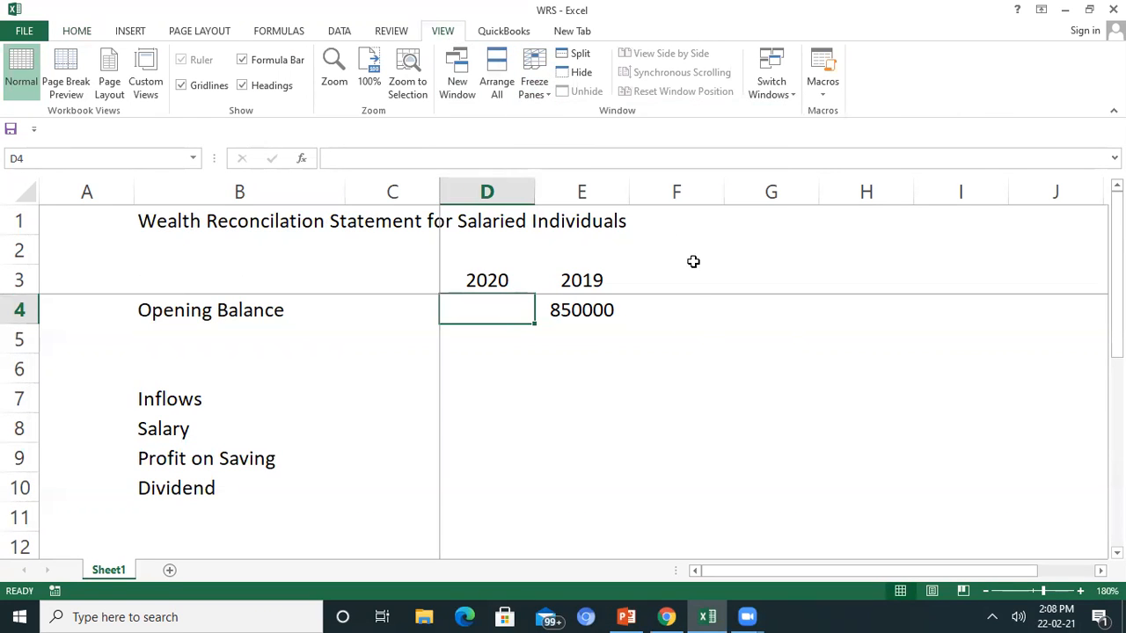
Step: Enter the 2019 inflow amounts in column E: 75000 for Salary, 5000 for Profit on Saving and 2000 for Dividend
click(483, 376)
click(572, 381)
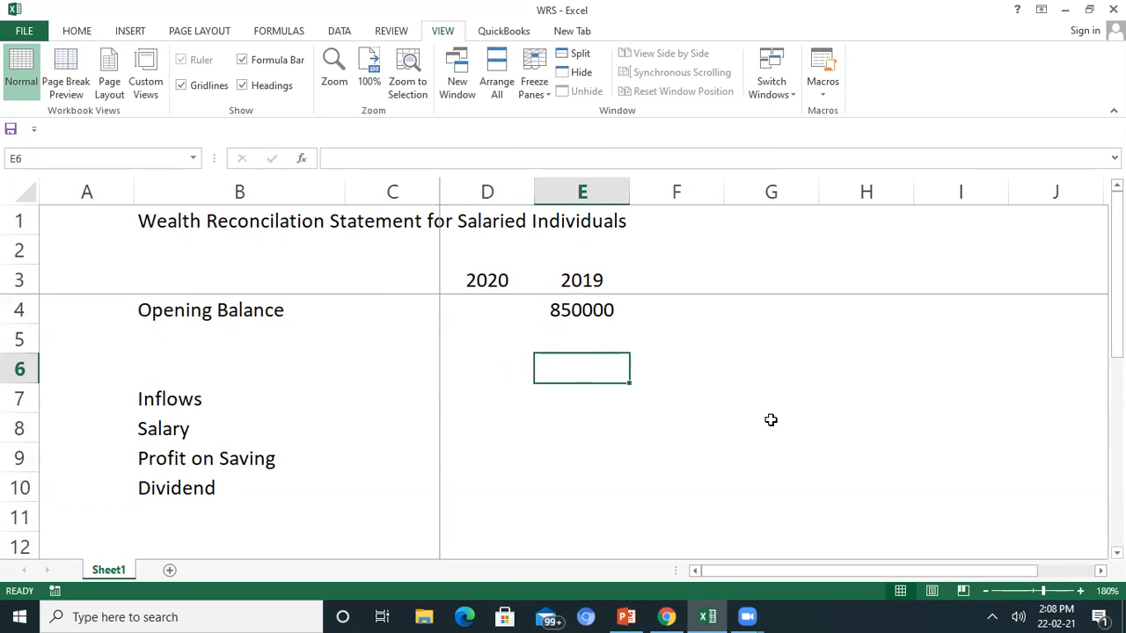
key(Down)
key(Down)
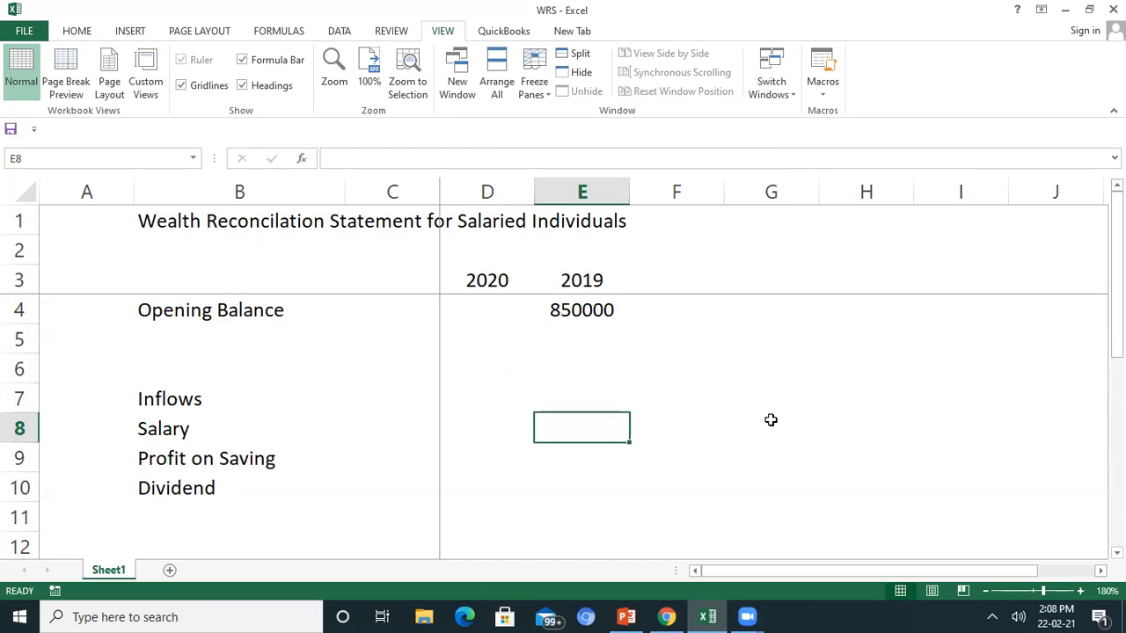
text(5)
key(BackSpace)
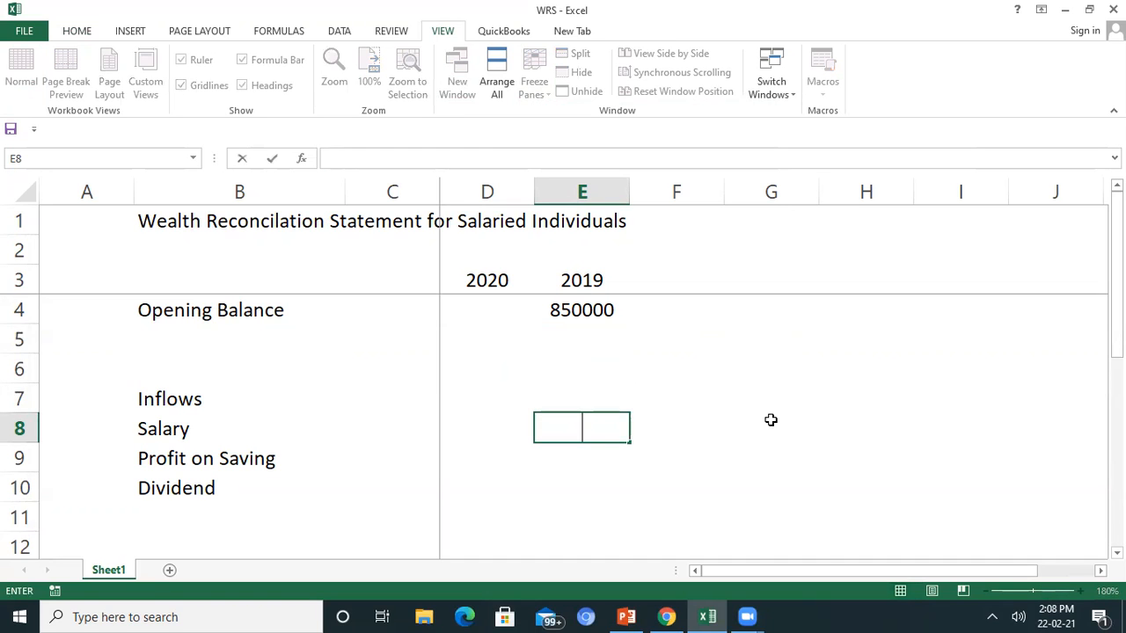
text(75000)
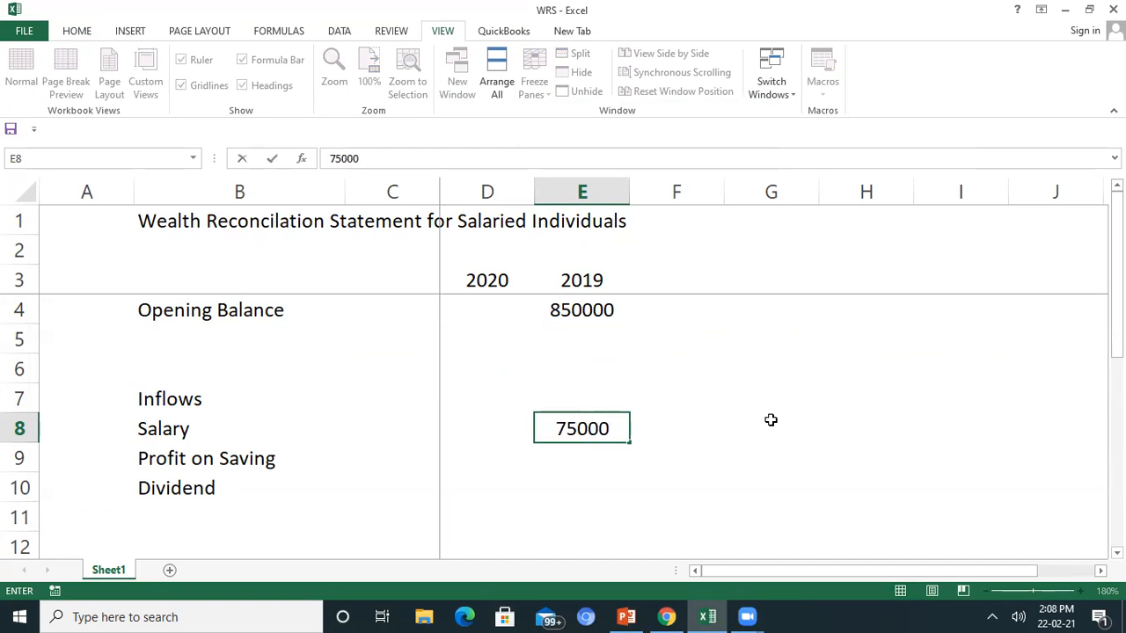
key(Return)
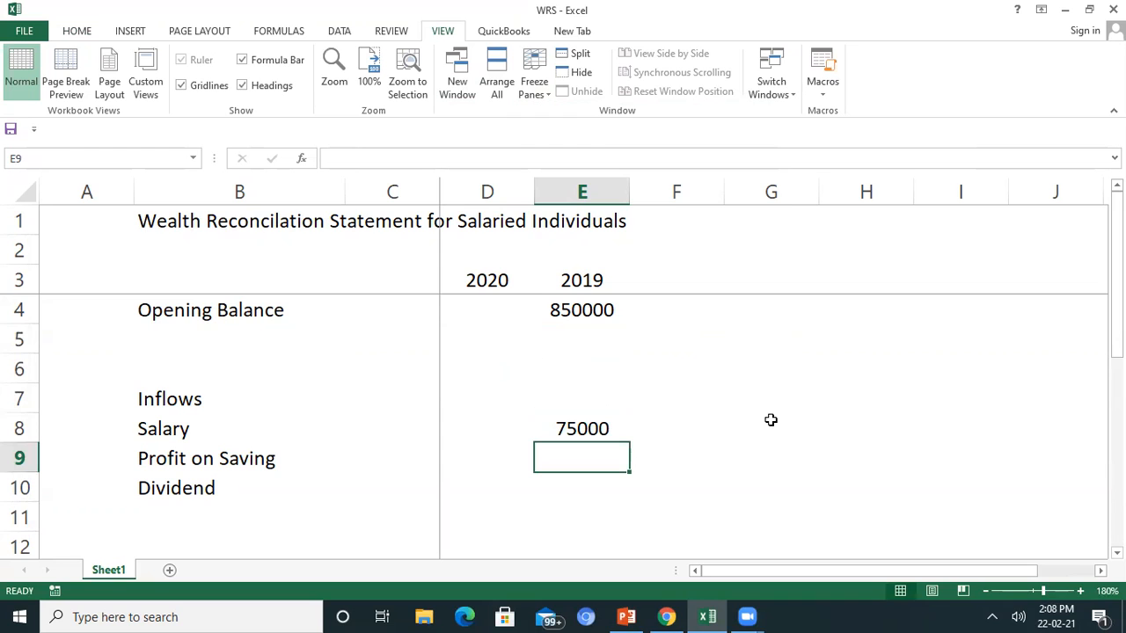
text(5000)
key(Return)
text(2000)
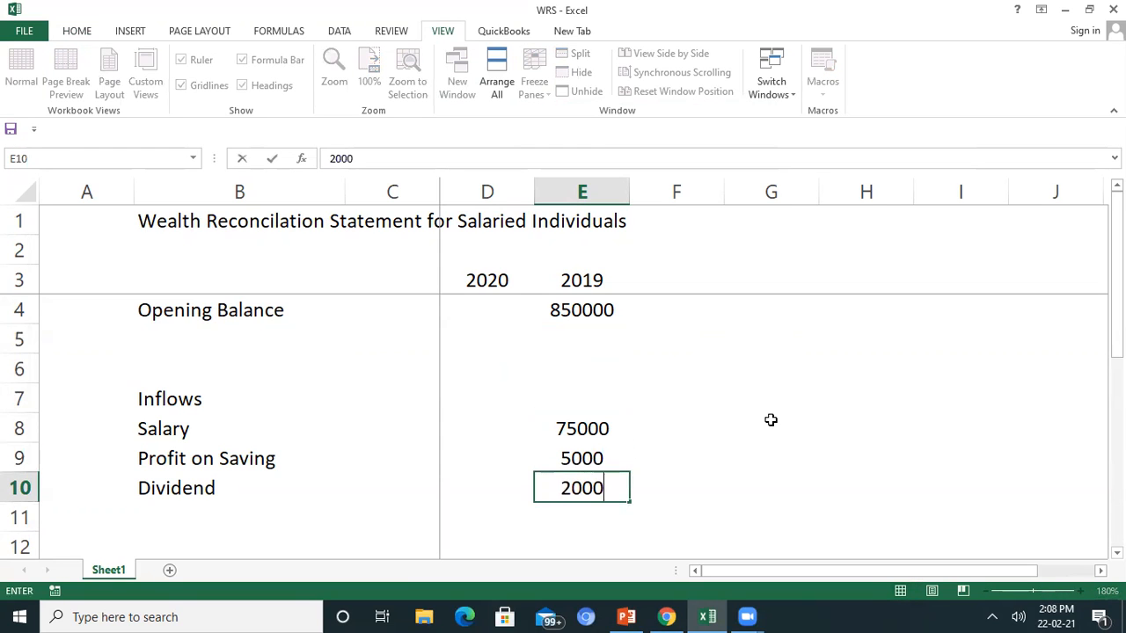
key(Return)
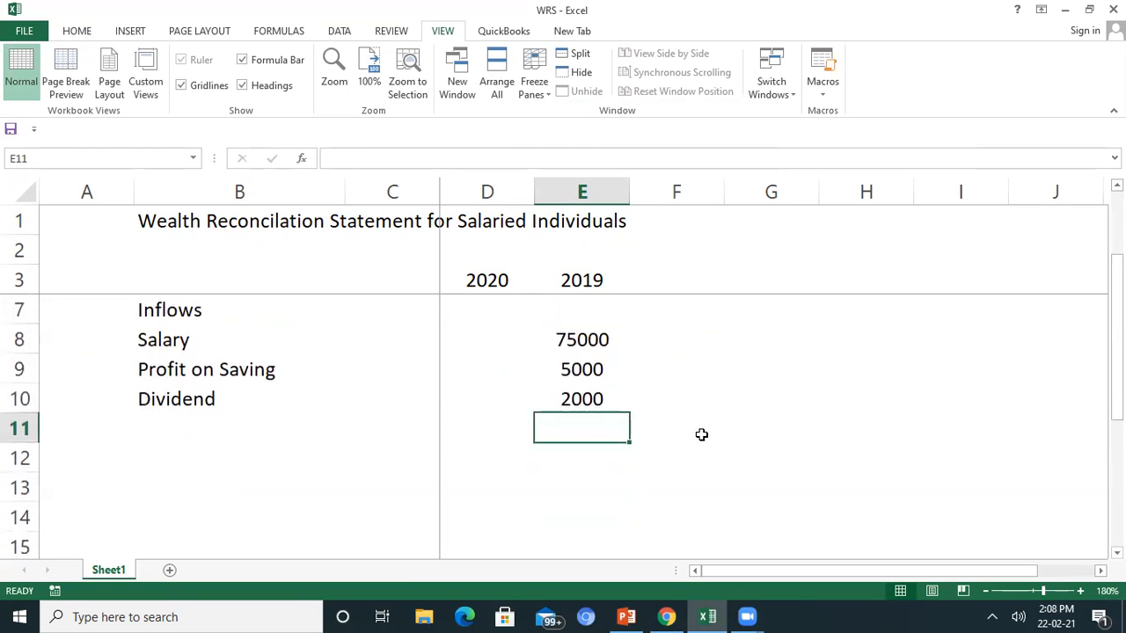
Step: Delete the two blank rows 5 and 6 between Opening Balance and Inflows
click(19, 339)
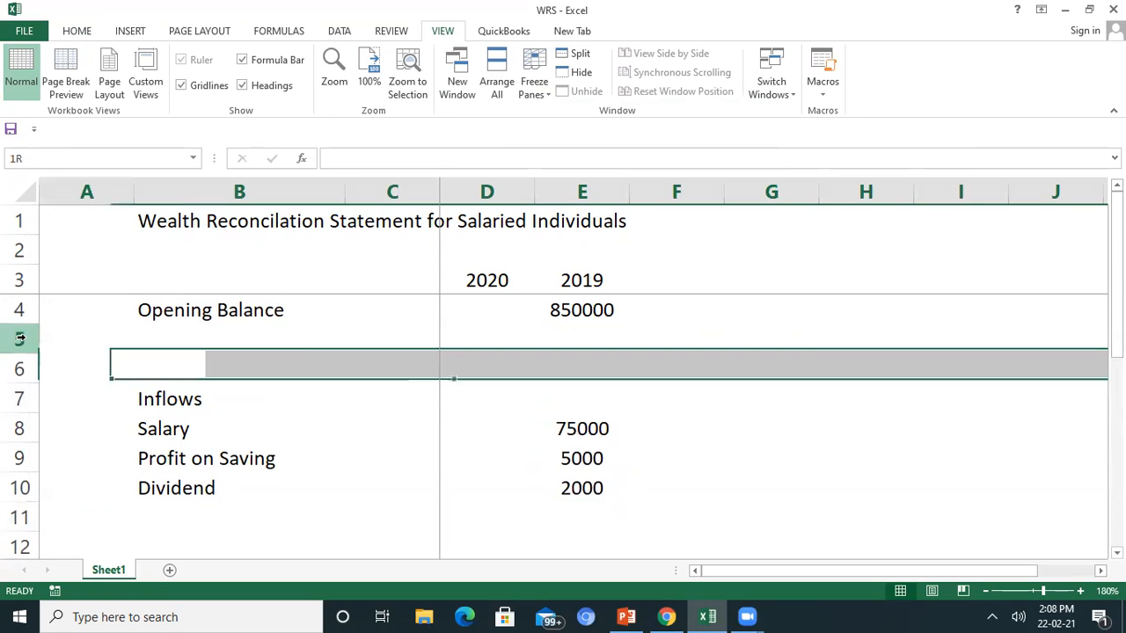
key(ctrl+minus)
key(ctrl+minus)
Step: Enter the section heading Outflows in B10, leaving one blank row below Dividend
click(158, 488)
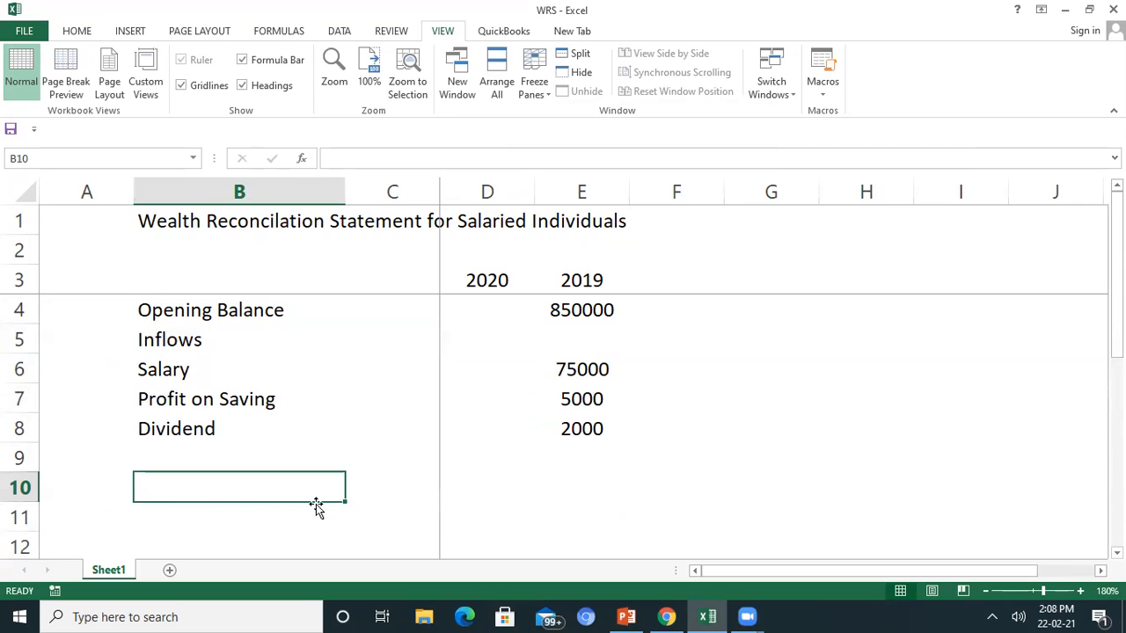
click(508, 478)
key(Right)
key(Left)
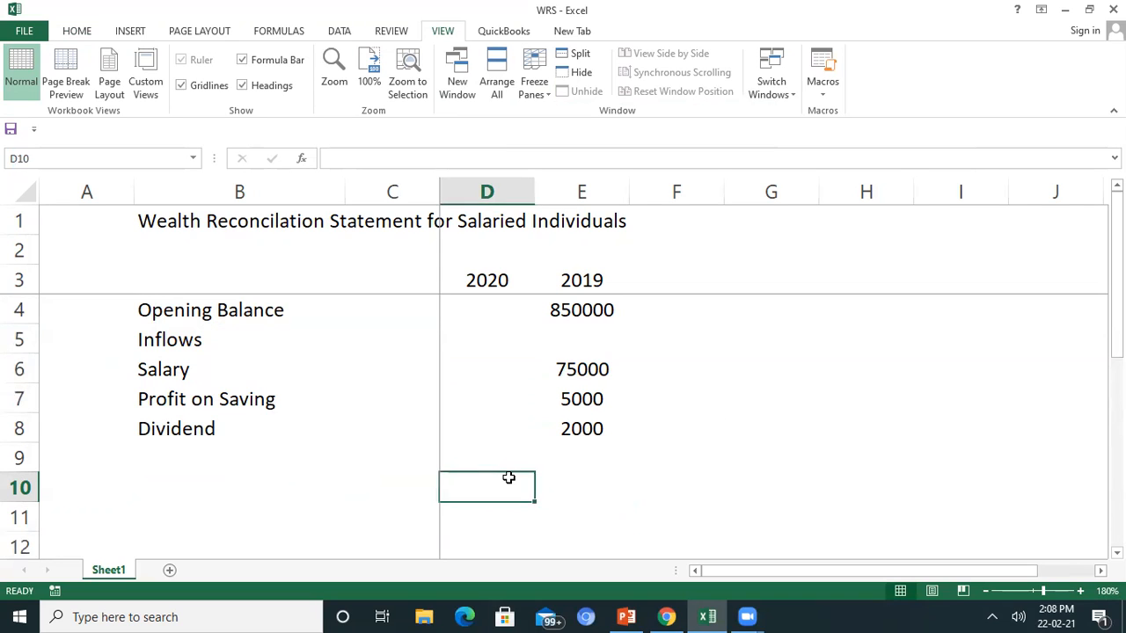
key(Left)
key(Left)
text(Outflows)
key(Return)
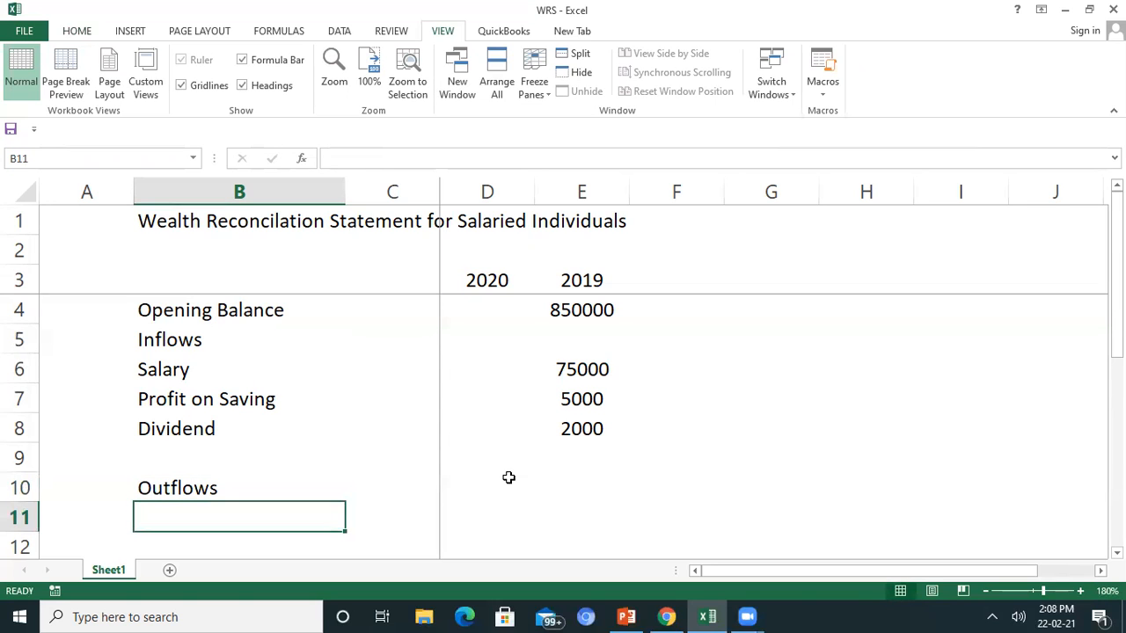
Step: List Personal Expenses as the first outflow item in B11
text(Pers)
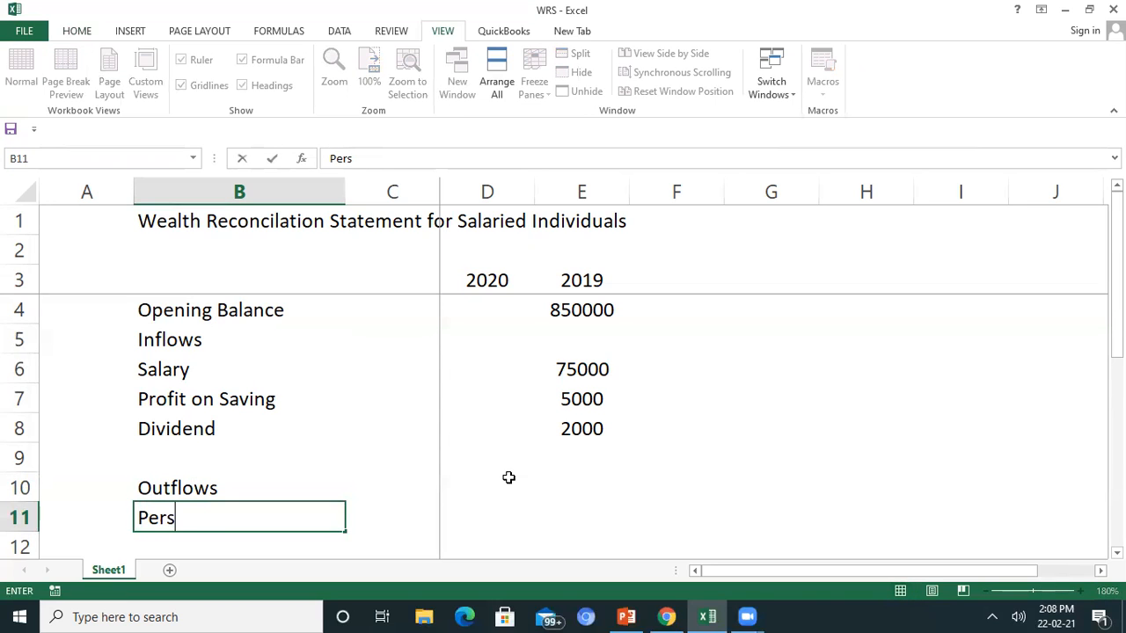
text(onal Ex)
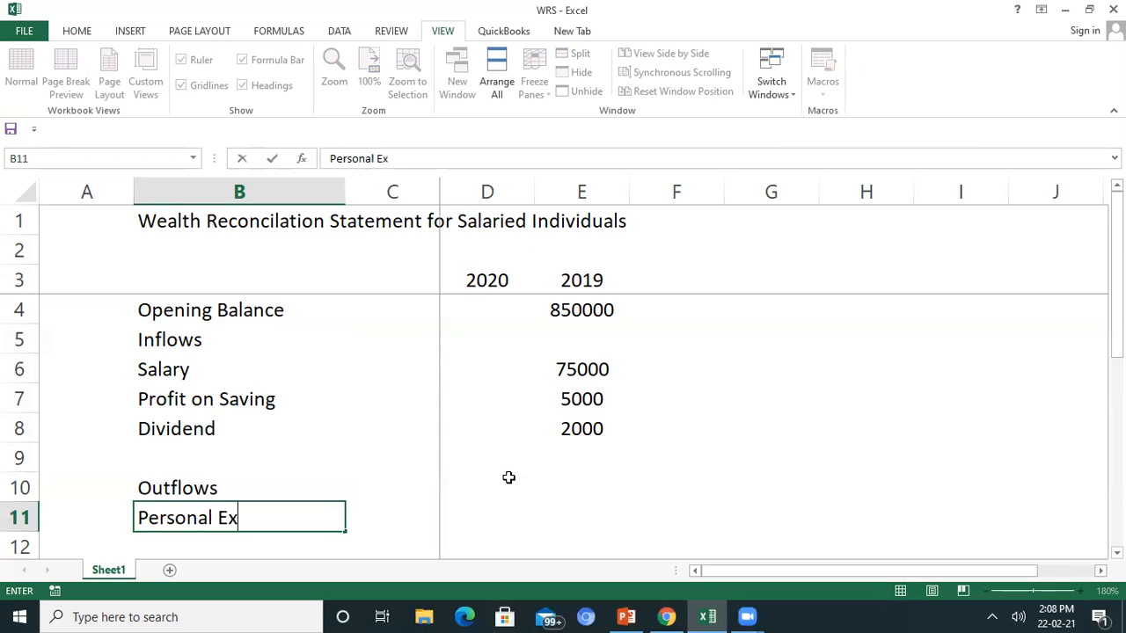
text(pensese)
key(Return)
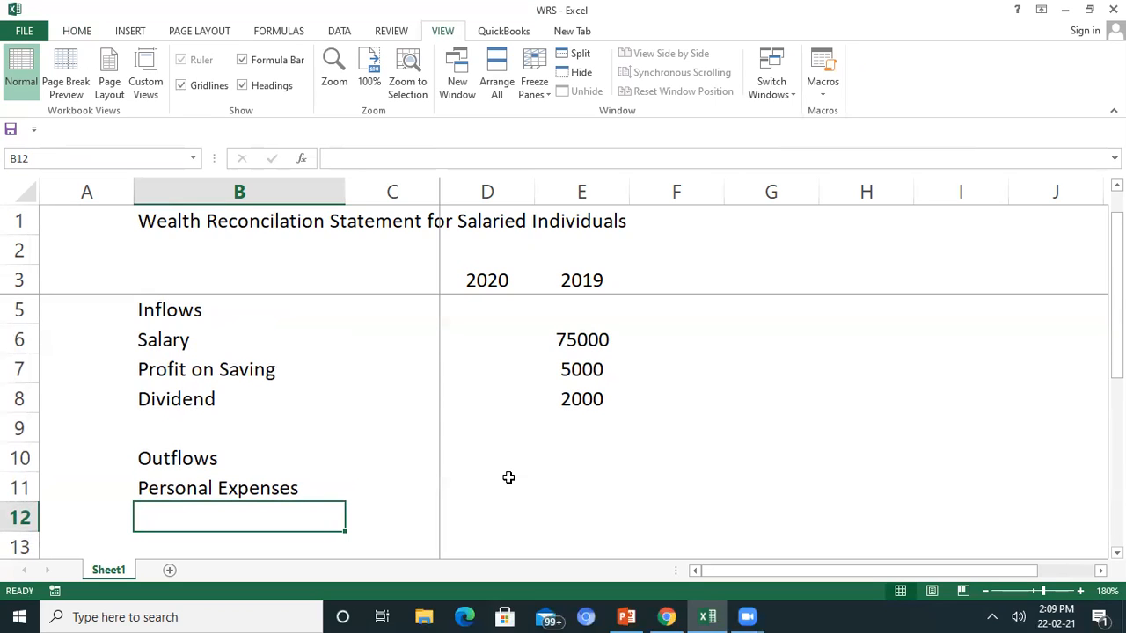
key(Up)
key(Right)
key(Right)
key(Right)
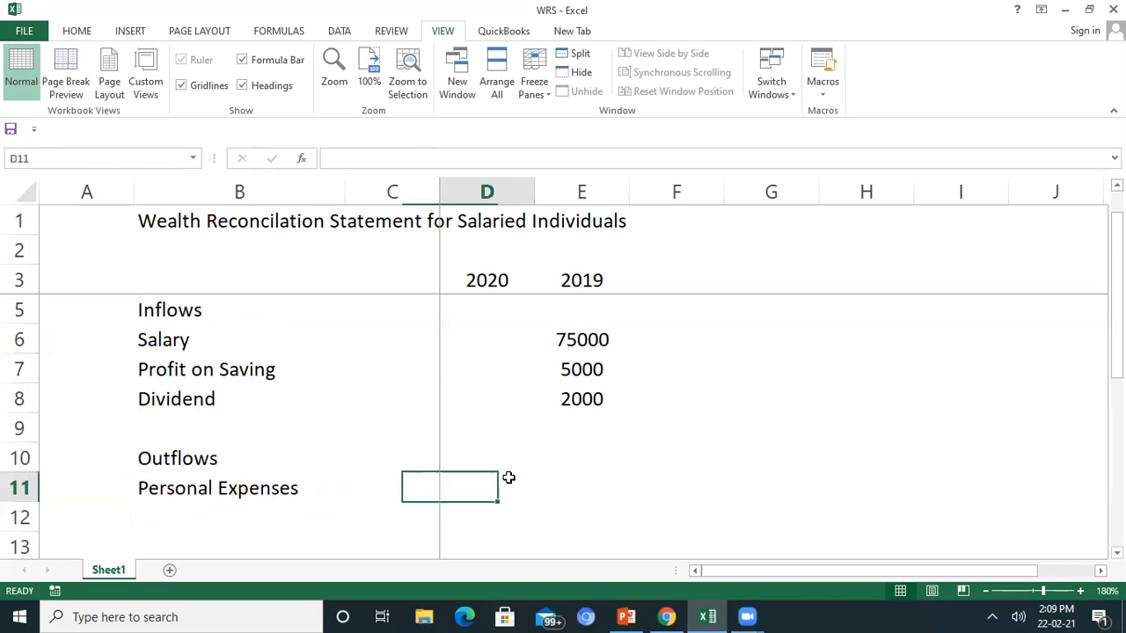
key(Left)
key(Left)
key(Left)
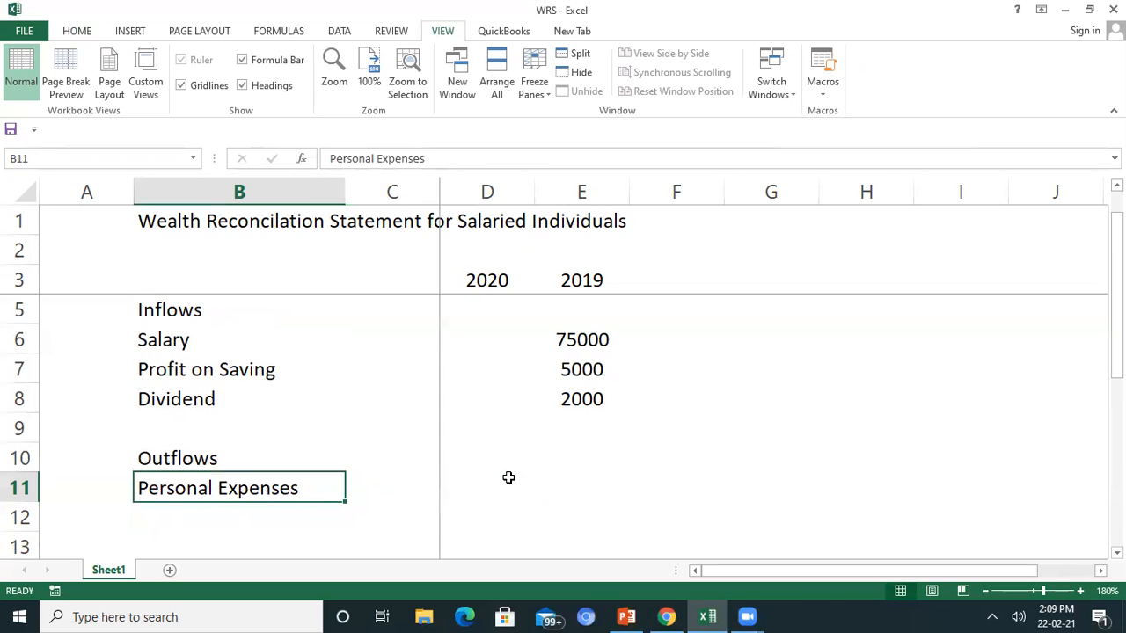
key(Down)
key(Up)
key(Down)
key(shift+Down)
key(shift+Down)
key(shift+Down)
key(shift+Down)
key(Up)
key(Up)
key(Up)
key(Up)
key(Down)
key(Down)
key(Down)
key(Down)
key(Up)
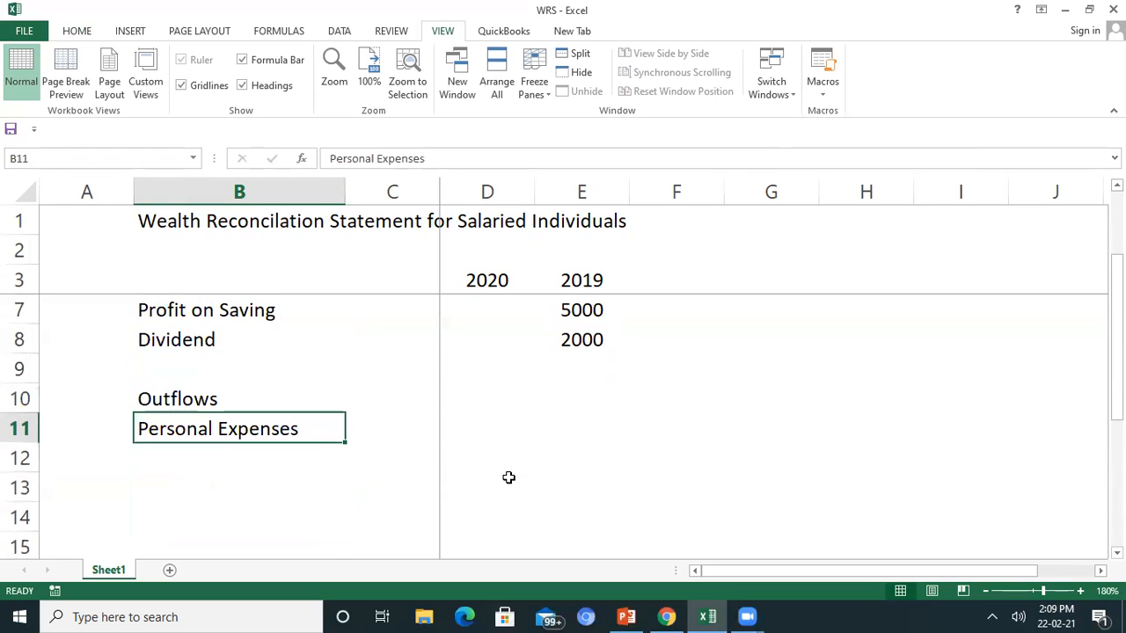
Step: Enter 50000 as the 2019 personal expenses in E11 and select E9 below the 2019 inflow amounts
key(Right)
key(Right)
key(Right)
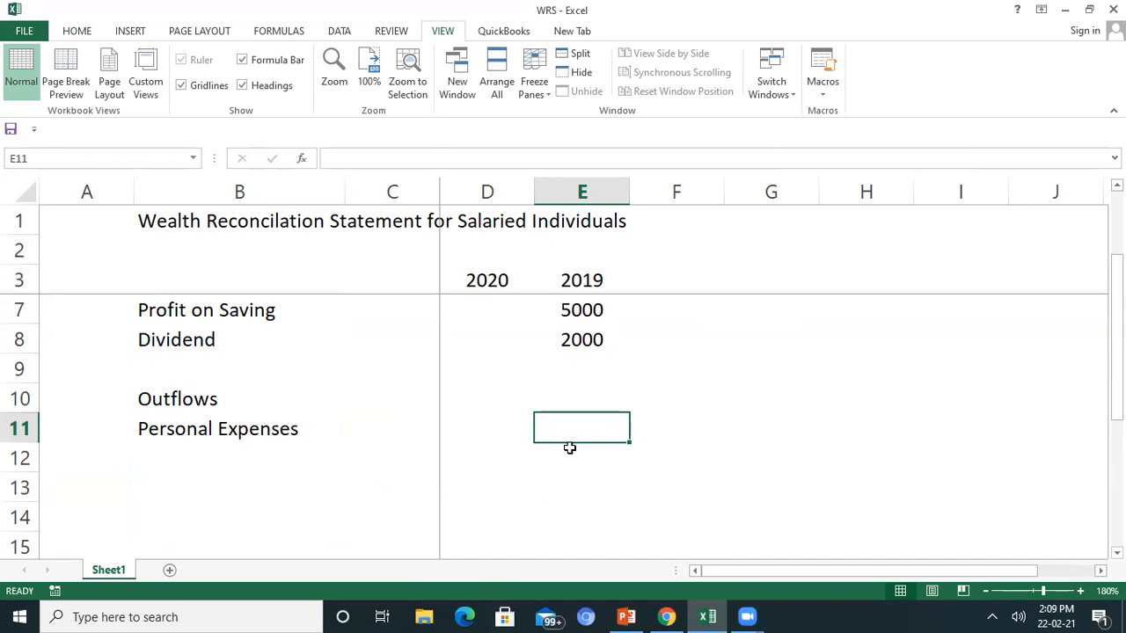
scroll(648, 417, up, 1)
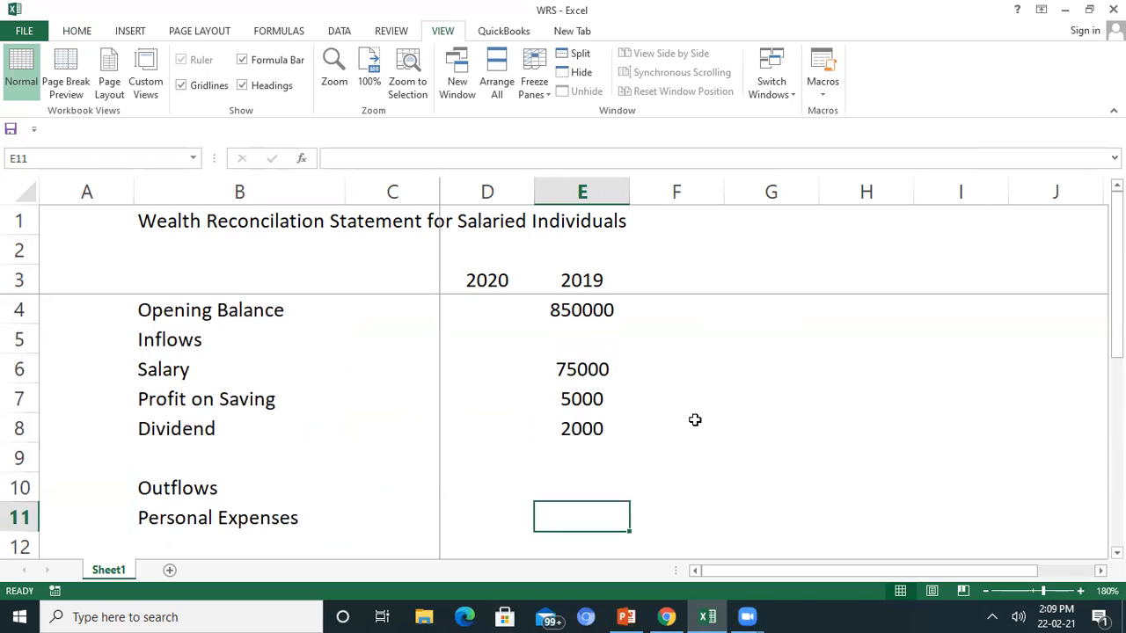
text(50000)
key(Return)
key(Up)
key(Up)
key(Up)
key(Up)
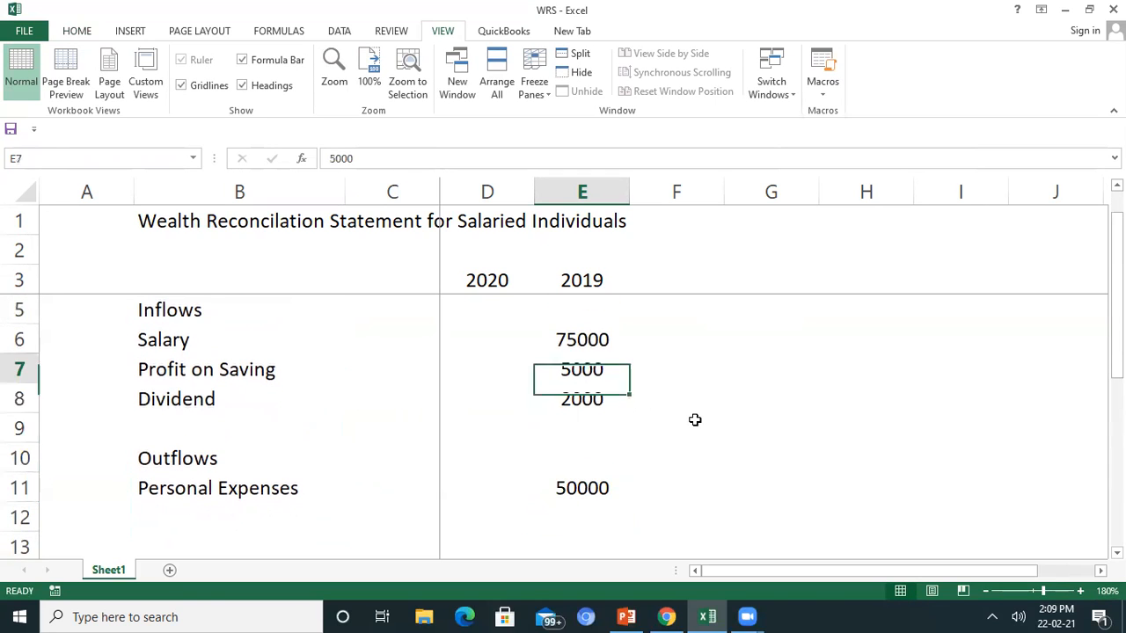
key(Down)
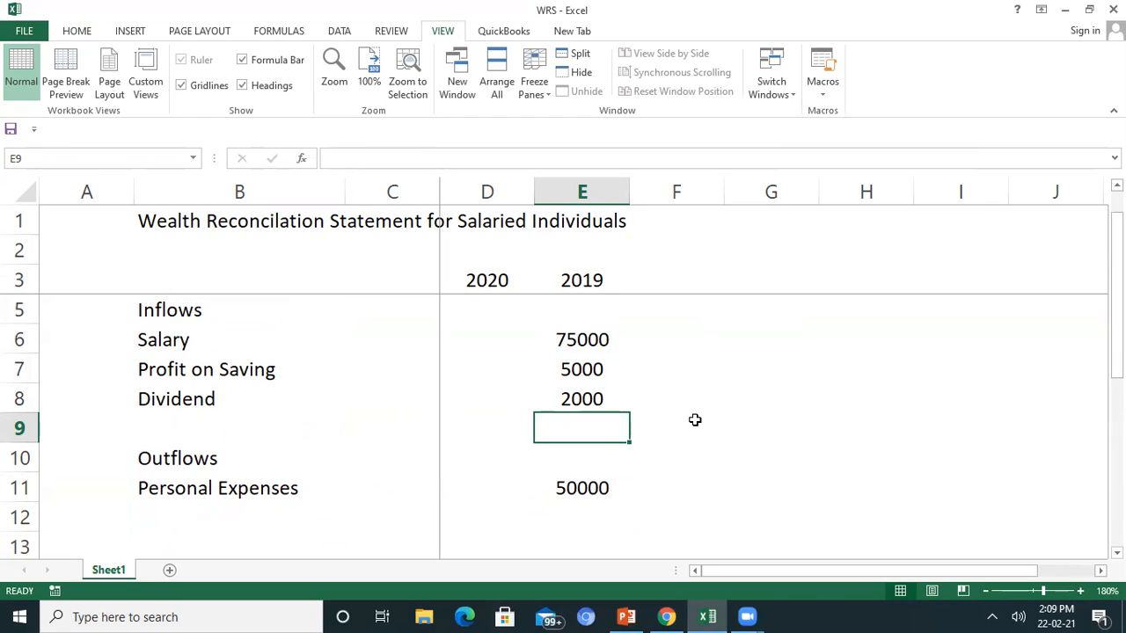
scroll(694, 419, up, 1)
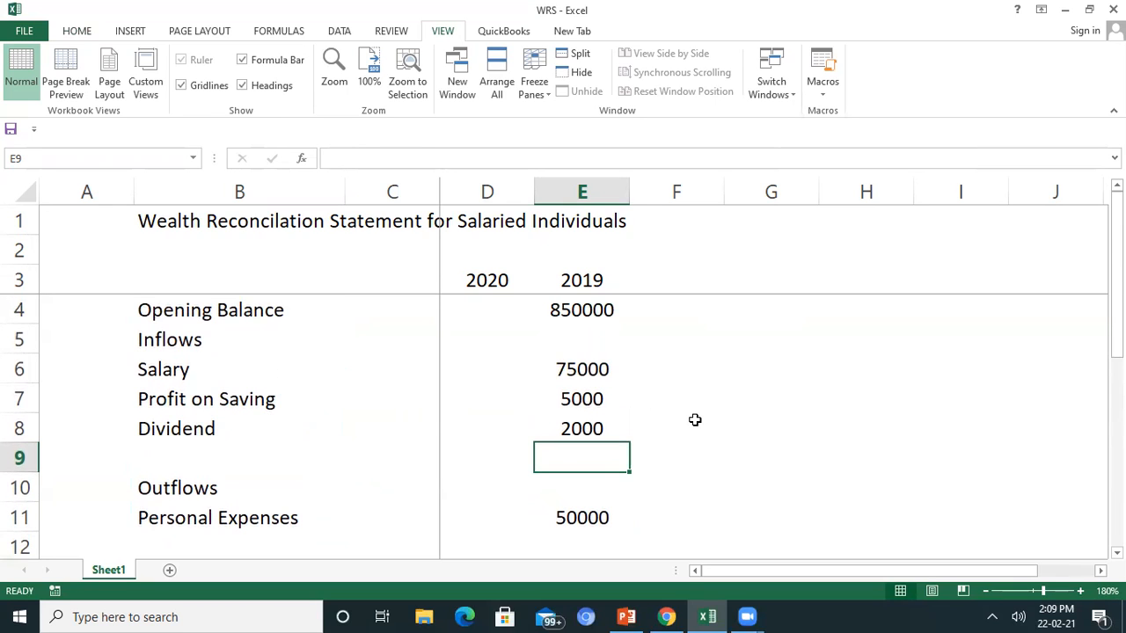
text(=SUM())
key(Return)
key(Return)
key(Escape)
Step: Total the 2019 inflows in E9 with the formula =SUM(E6:E8)
text(=SUM()
key(Up)
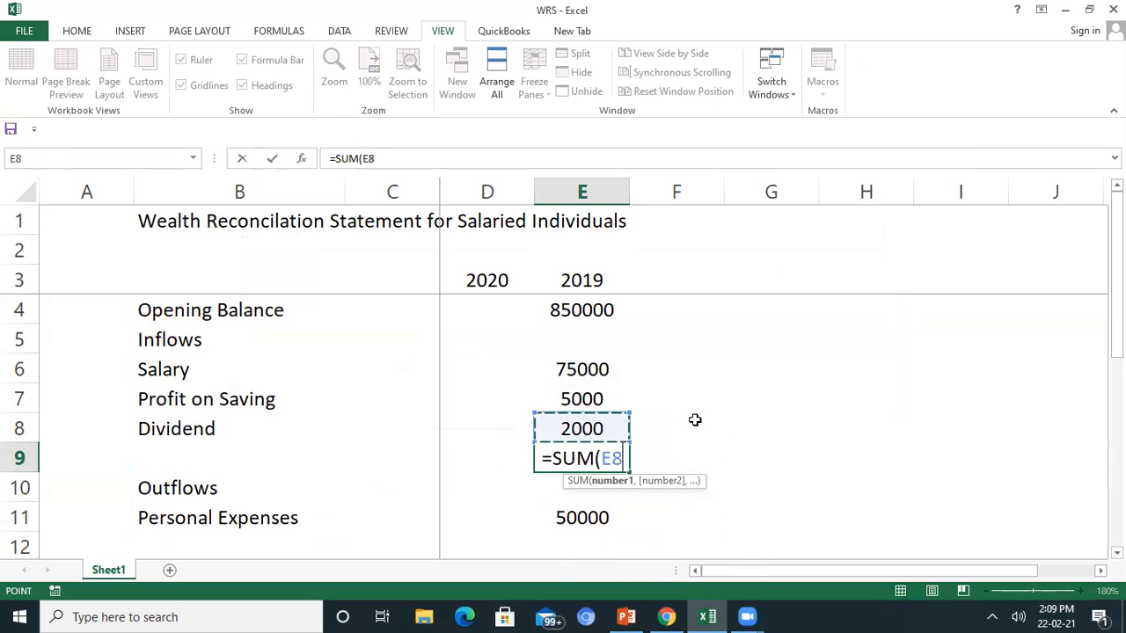
key(shift+Up)
key(shift+Up)
key(Return)
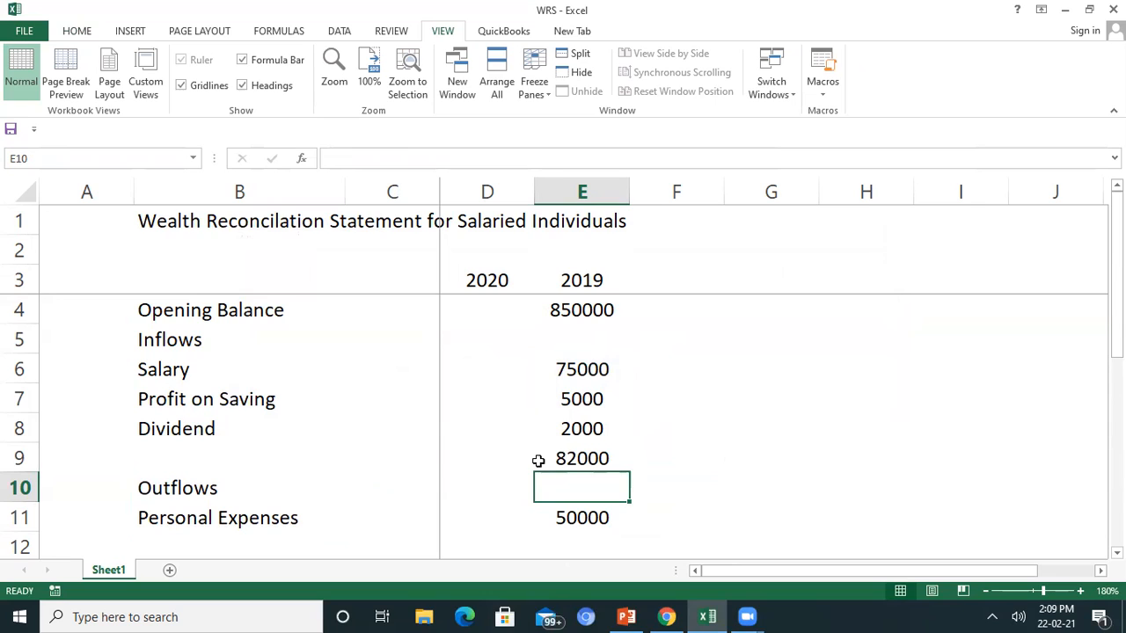
Step: Apply All Borders to the opening balance and inflows block B4:E9
click(601, 458)
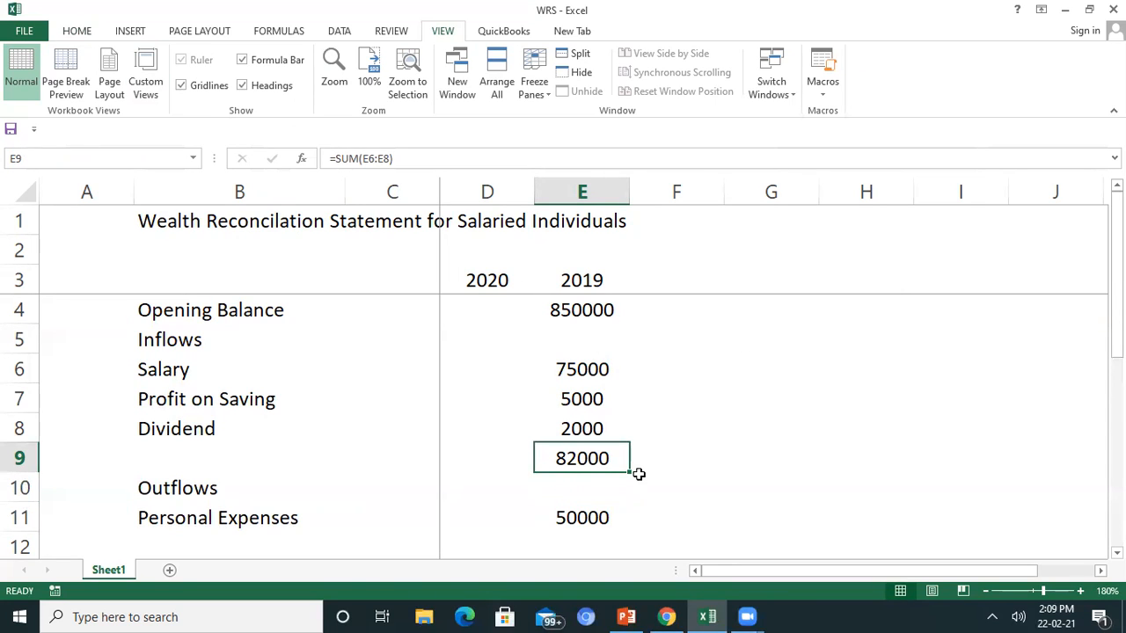
drag(211, 453, 569, 456)
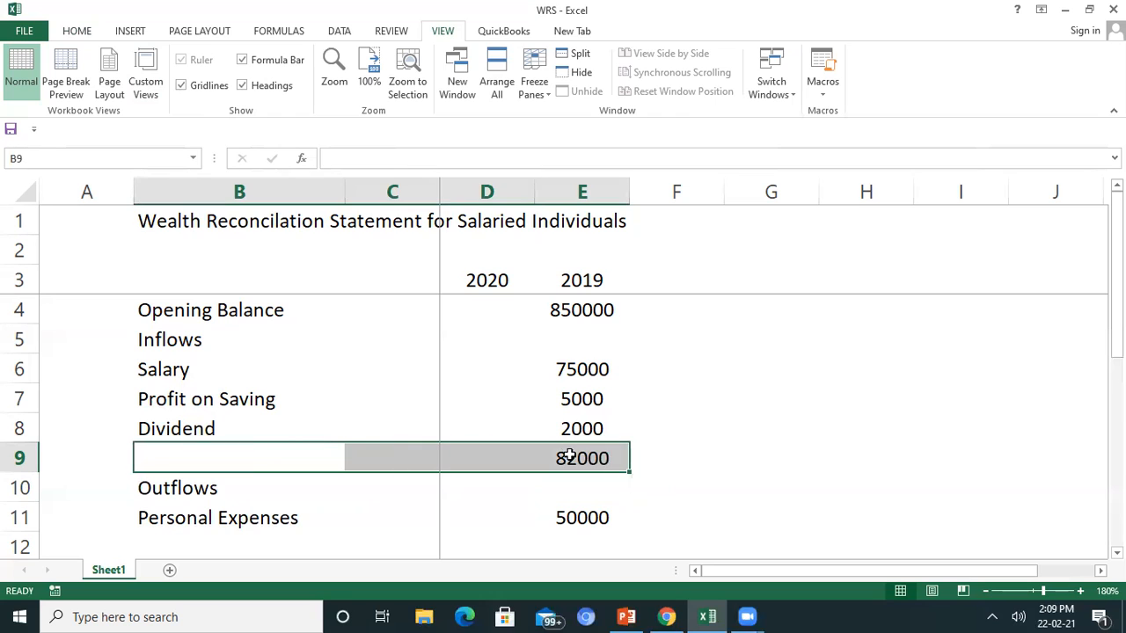
click(76, 31)
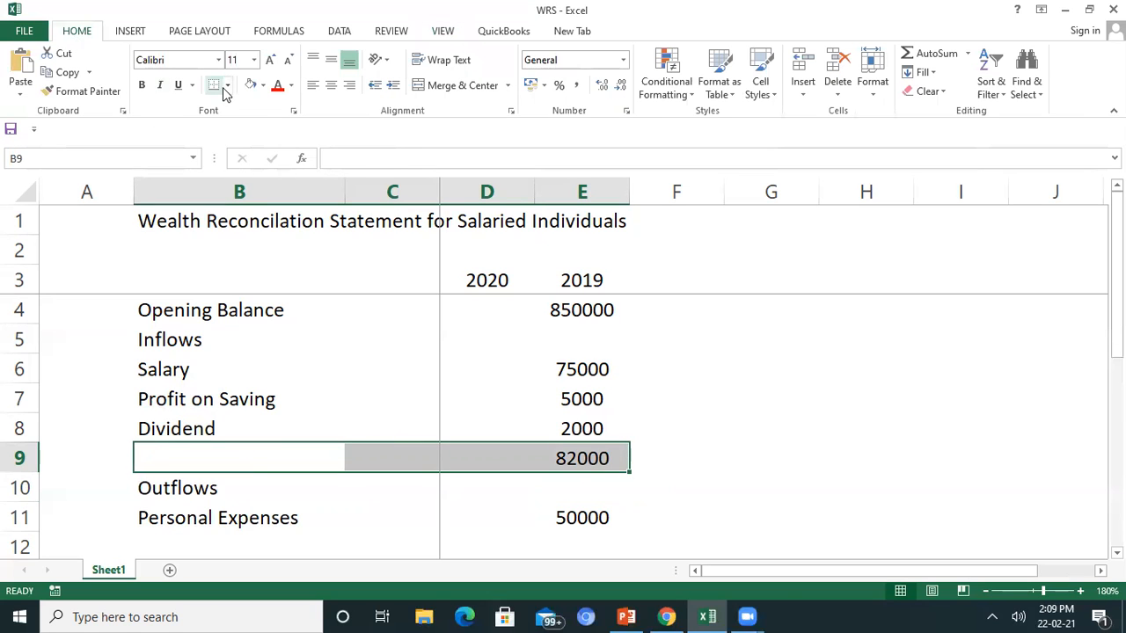
key(shift+Up)
key(shift+Up)
key(shift+Up)
key(shift+Up)
key(shift+Up)
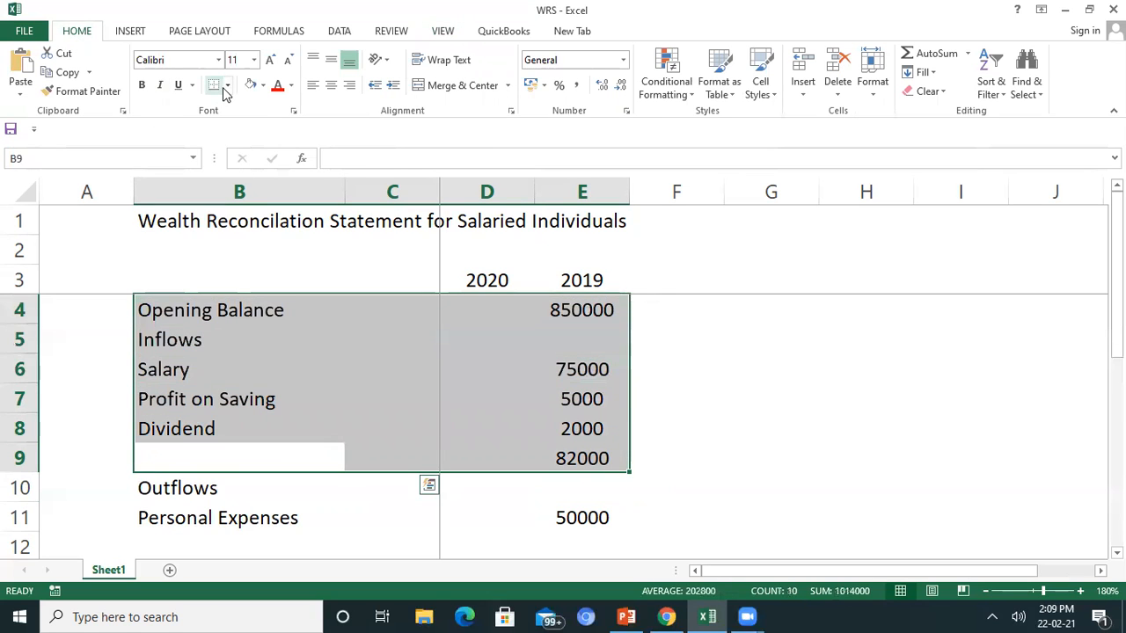
click(227, 86)
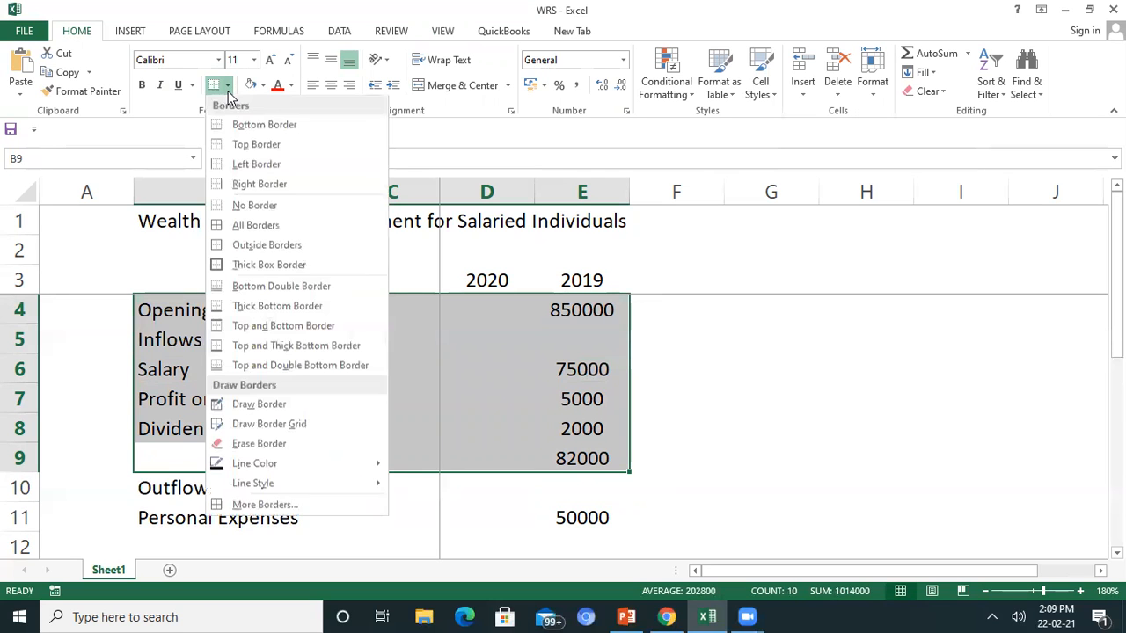
click(255, 221)
click(793, 360)
Step: Format the amount columns from D4 to E63 with thousands separators and one decimal place
drag(508, 299, 628, 498)
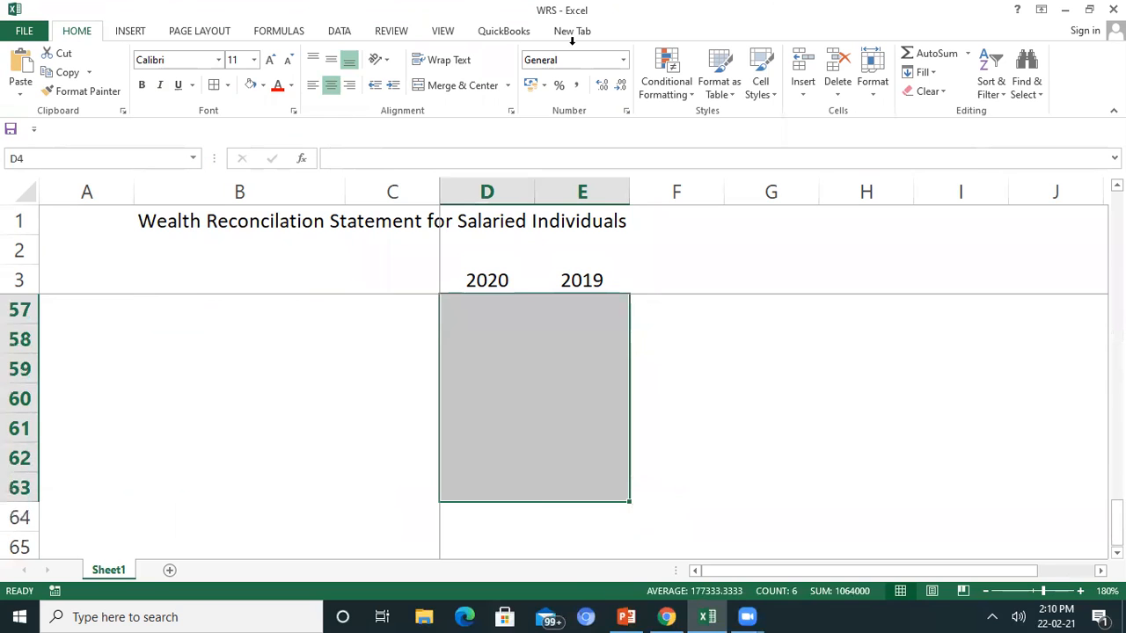
click(620, 85)
click(620, 85)
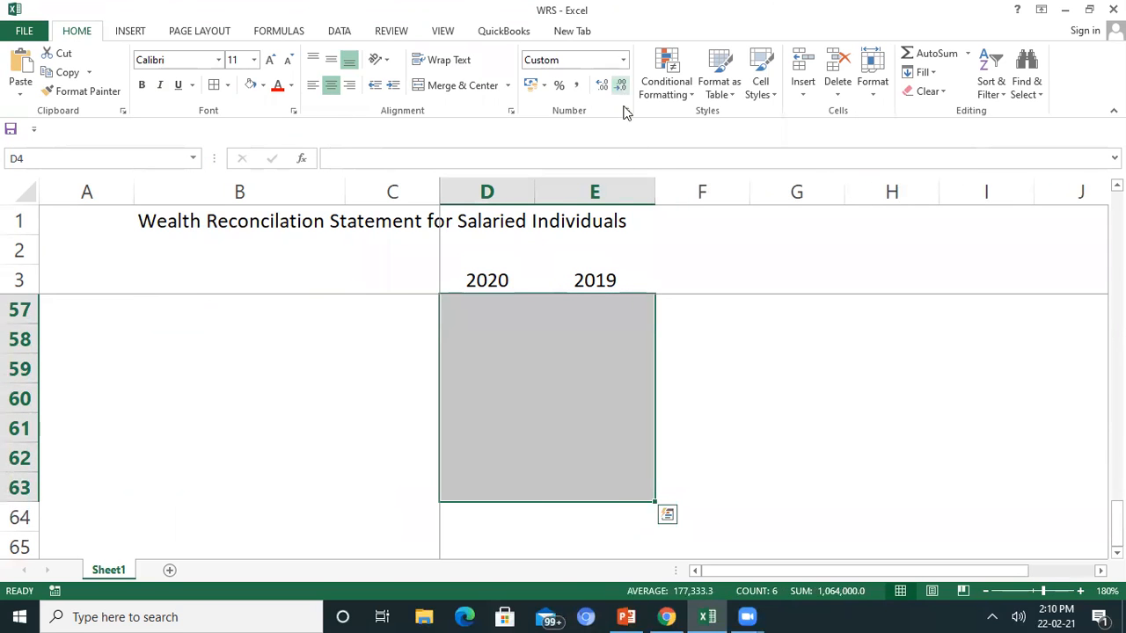
Step: Label the inflows sum row in B9 as "Total inflows"
scroll(704, 361, up, 18)
scroll(729, 383, down, 1)
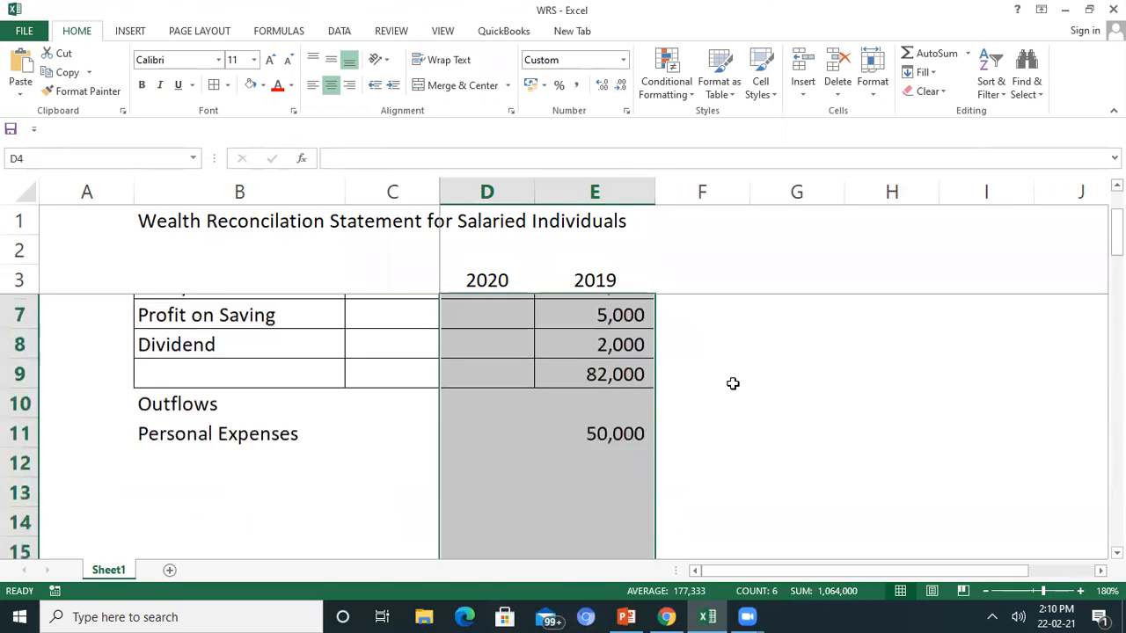
click(695, 421)
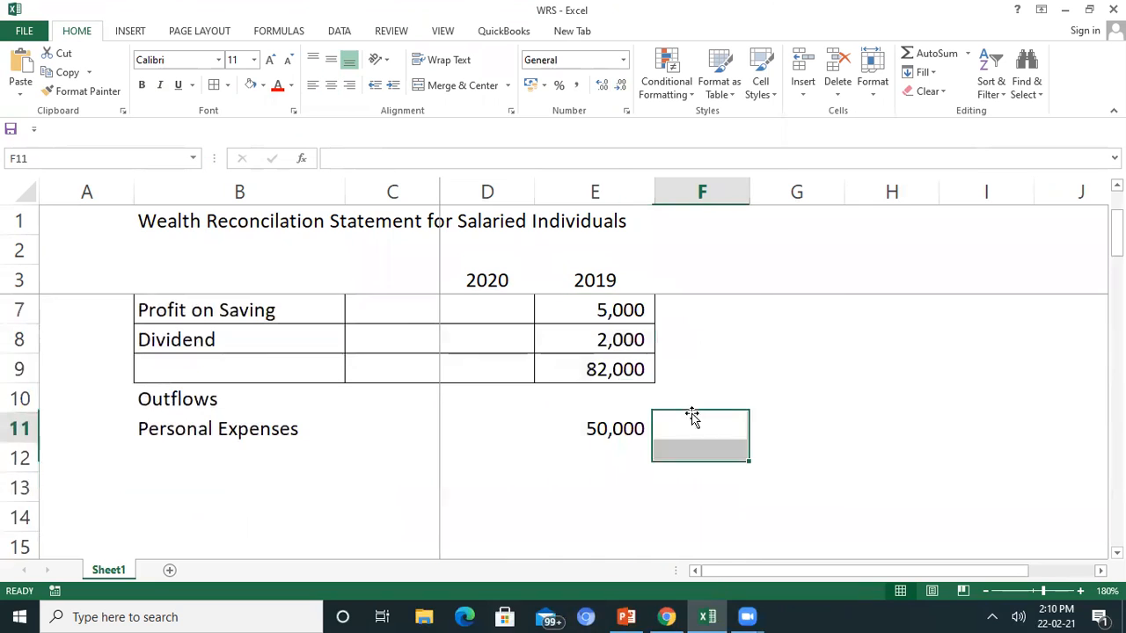
scroll(276, 455, up, 1)
click(276, 456)
text(Tot)
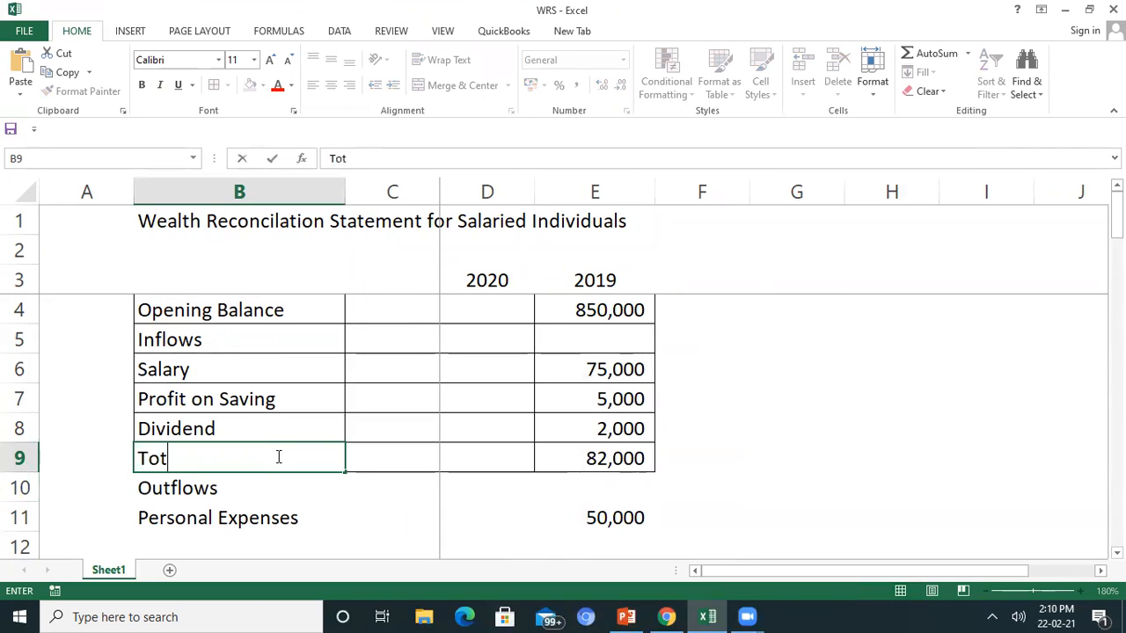
text(al inflows)
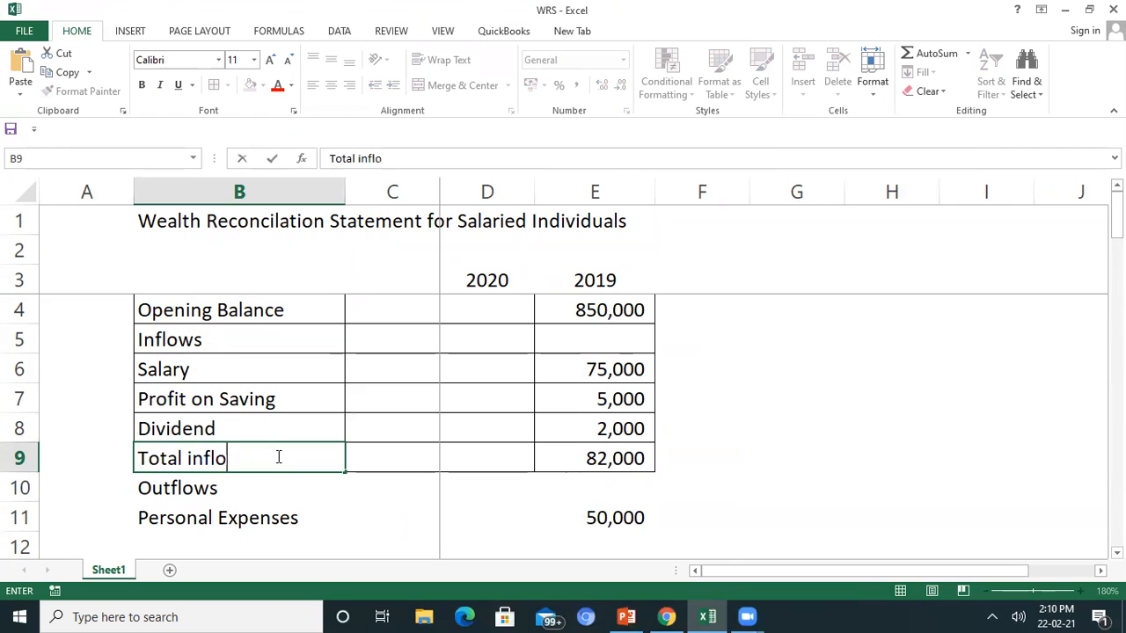
key(Return)
Step: Insert a blank row 10 between the total inflows and the Outflows heading, and select the 2019 personal expenses amount
key(alt)
key(h)
key(i)
key(r)
scroll(590, 410, down, 1)
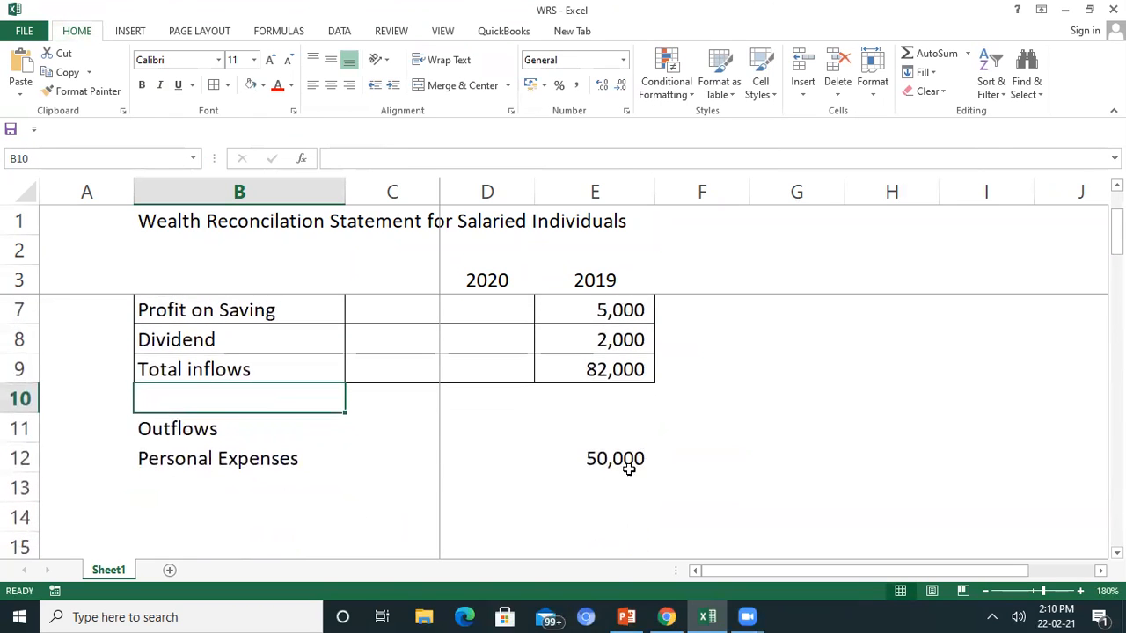
click(626, 460)
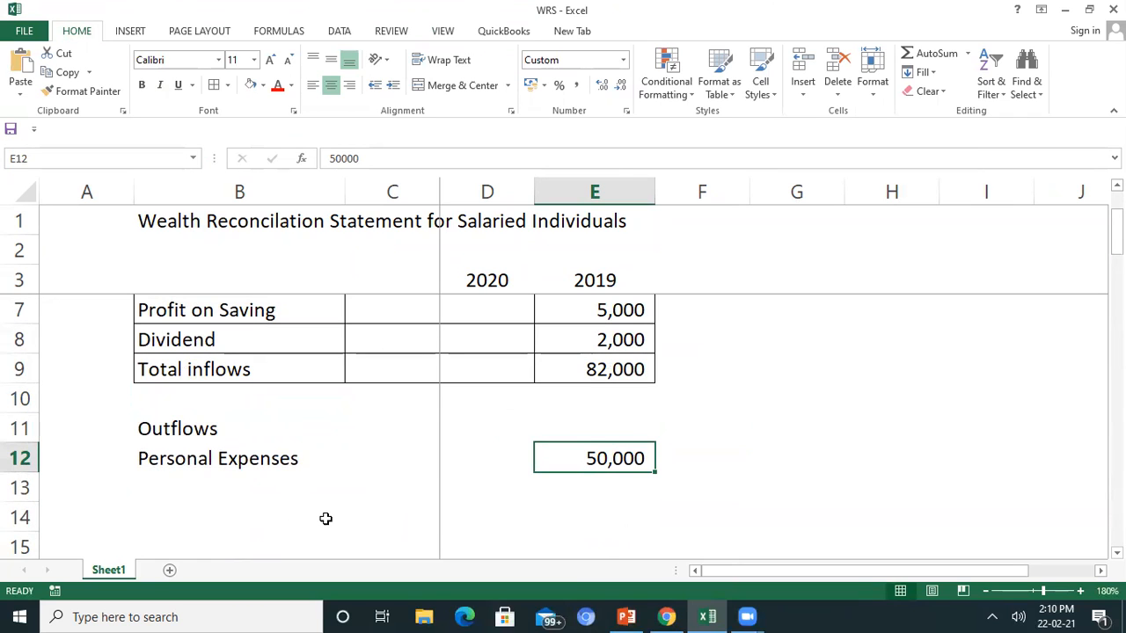
Step: Enter the label "Net Asset" in B14, two rows below Personal Expenses
scroll(254, 525, down, 1)
click(222, 436)
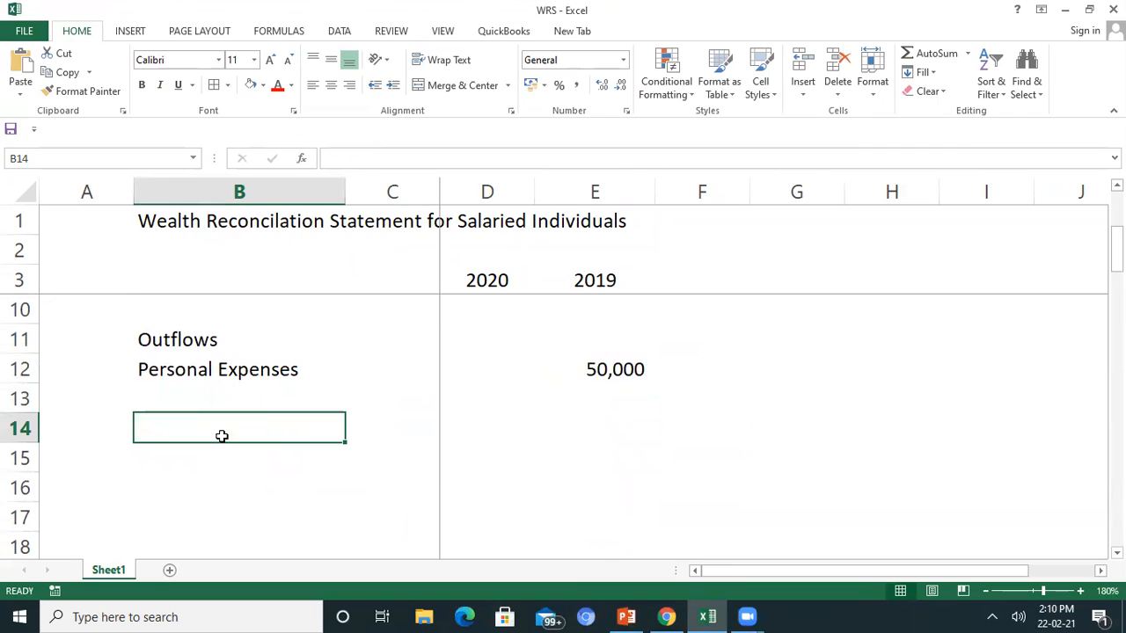
text(Net Asset)
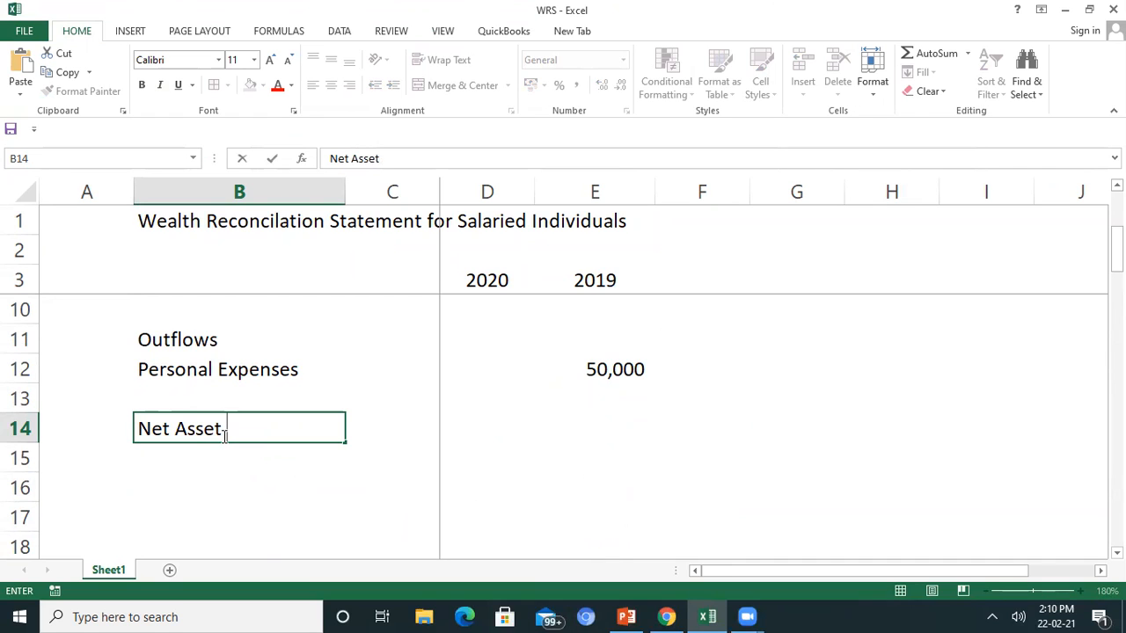
key(Return)
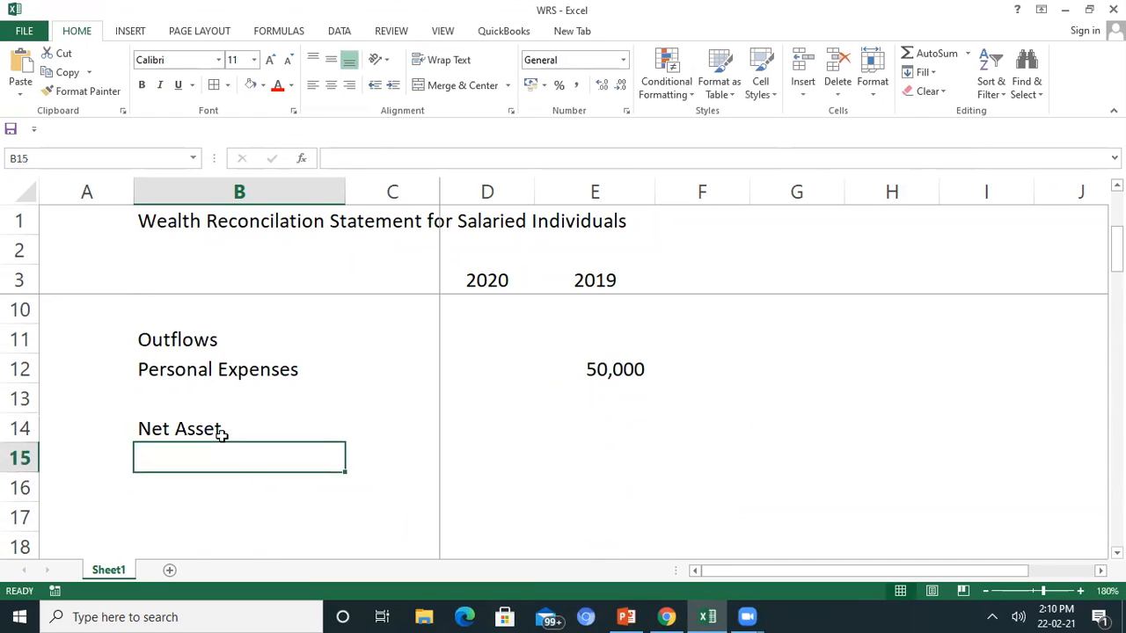
Step: Extend the label in B14 to read "Net Asset should be"
key(Up)
key(Right)
key(Right)
key(Right)
key(Right)
key(Left)
key(Left)
double_click(223, 436)
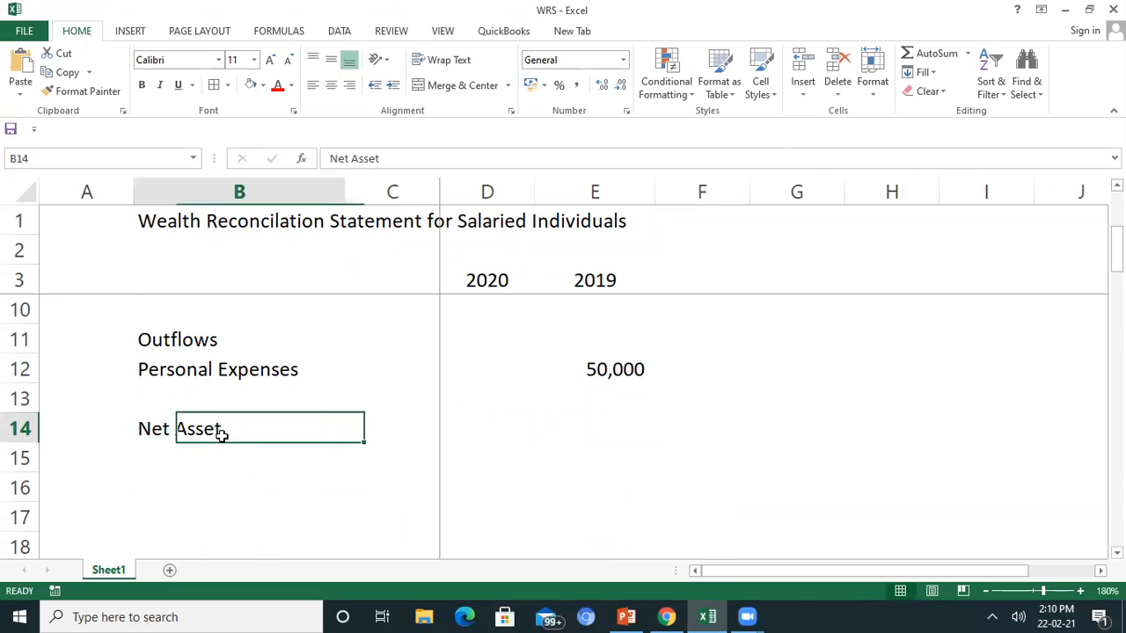
text(should be)
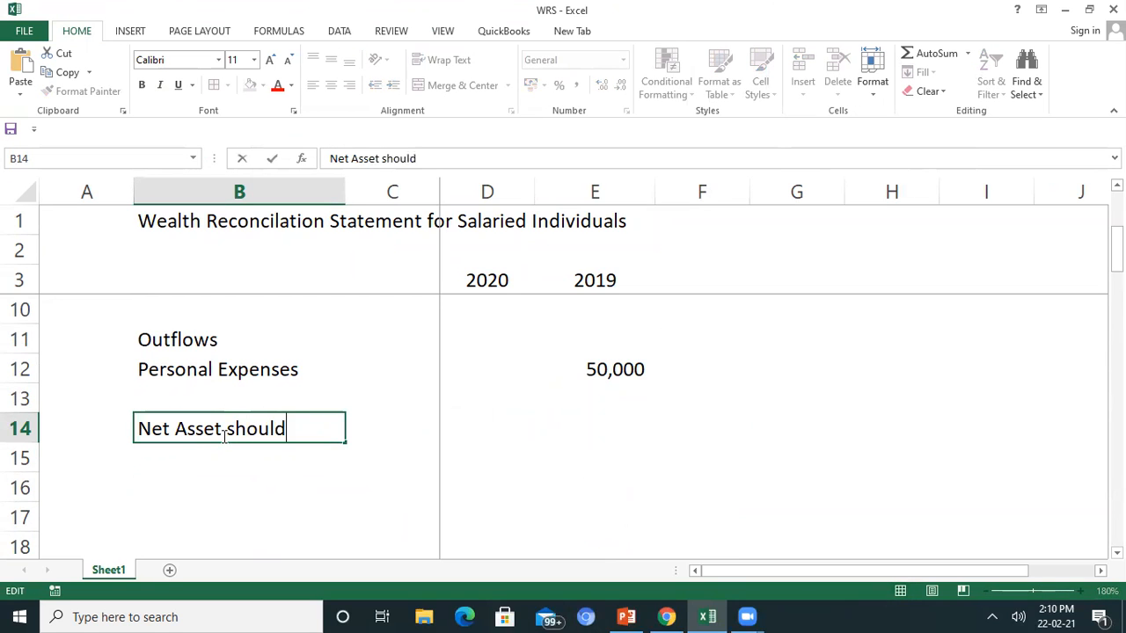
key(Return)
Step: Calculate the 2019 expected net assets in E14 with the formula =E4+E9-E12
key(Up)
key(Right)
key(Right)
key(Right)
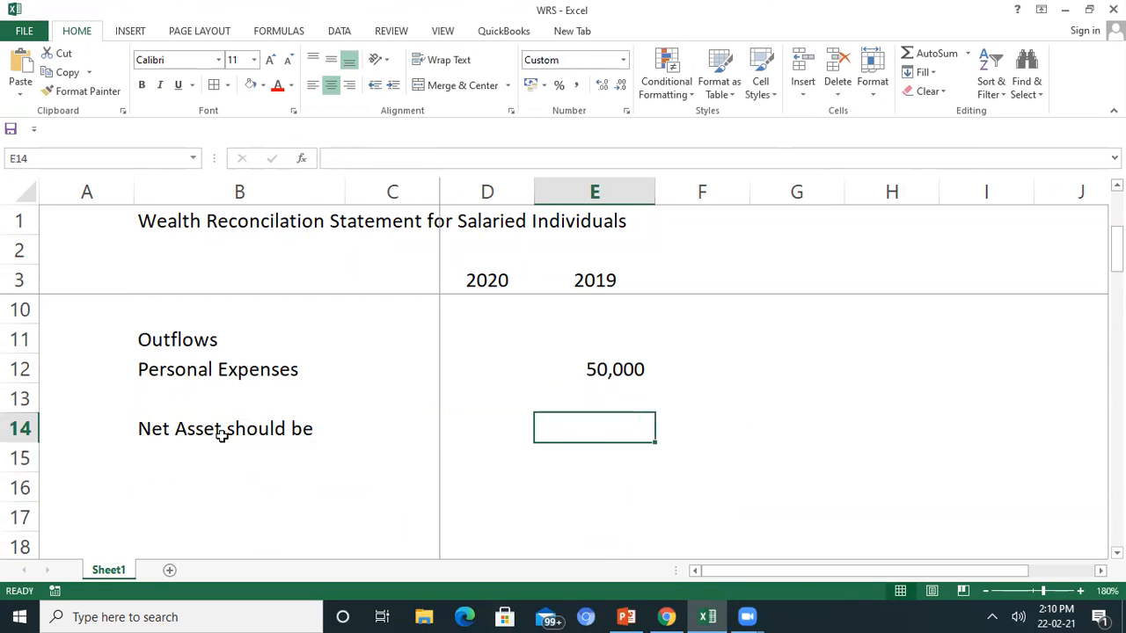
text(=)
scroll(221, 435, up, 1)
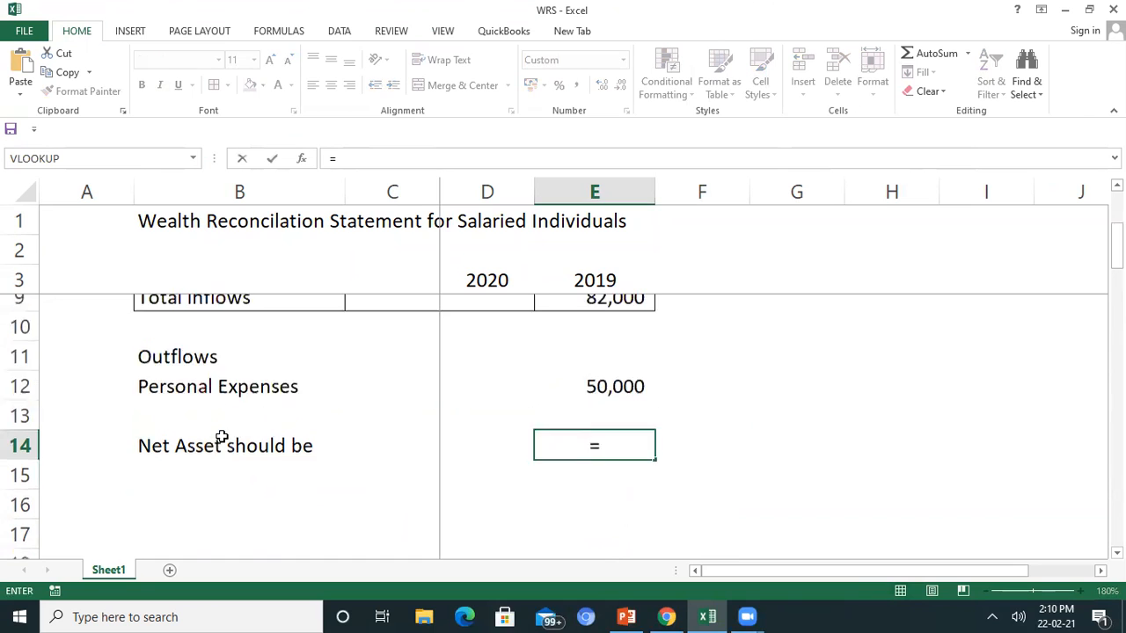
scroll(222, 435, up, 1)
click(544, 314)
text(+)
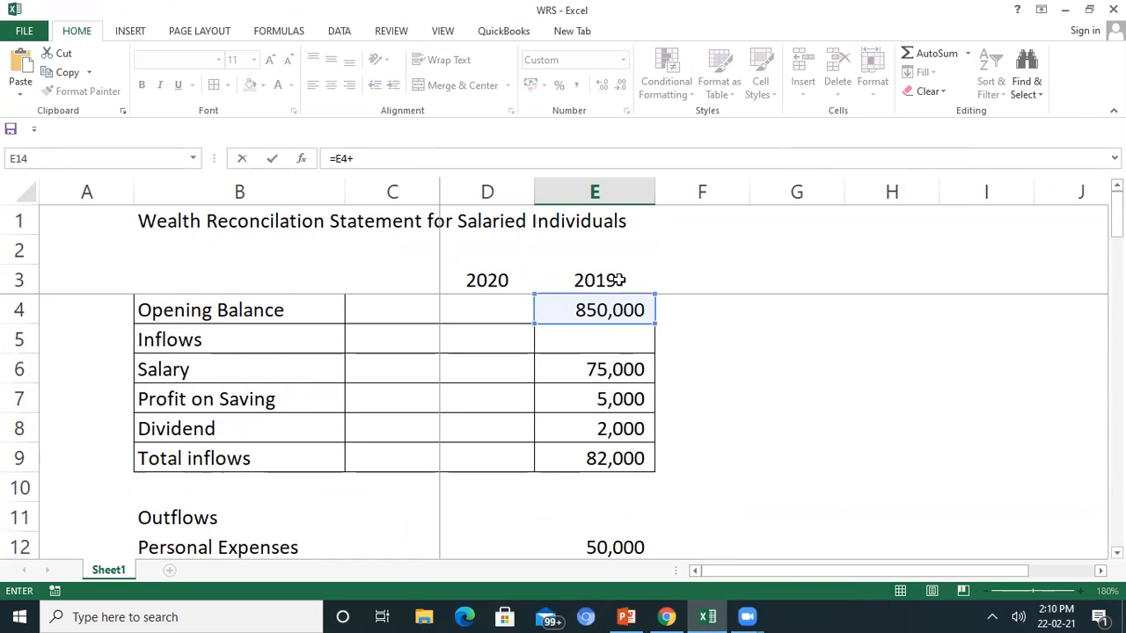
click(611, 461)
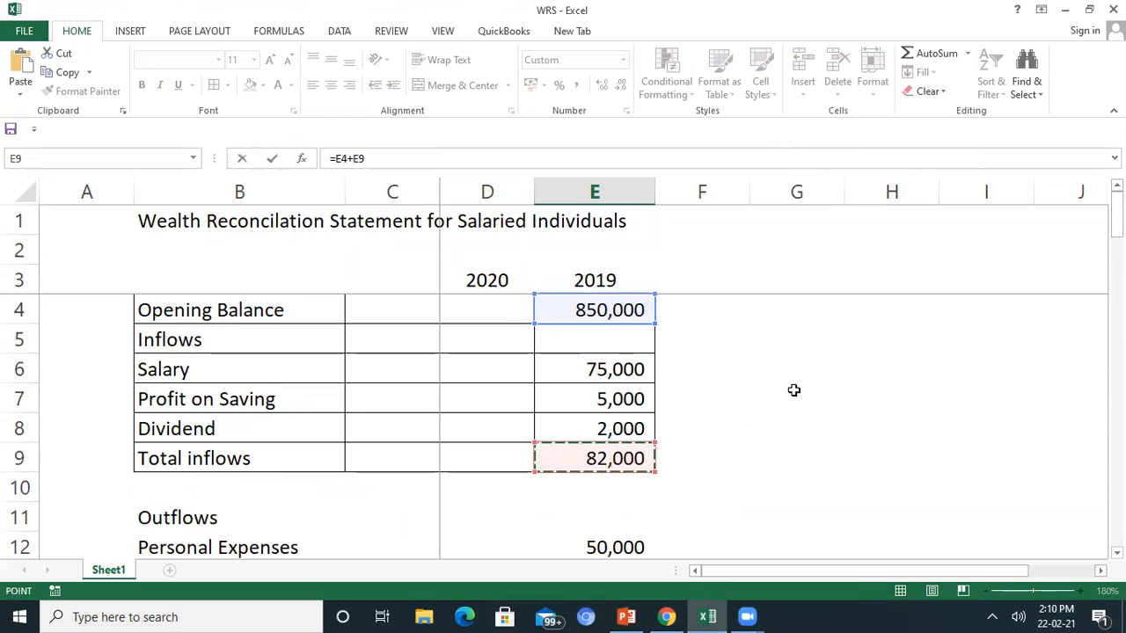
text(-)
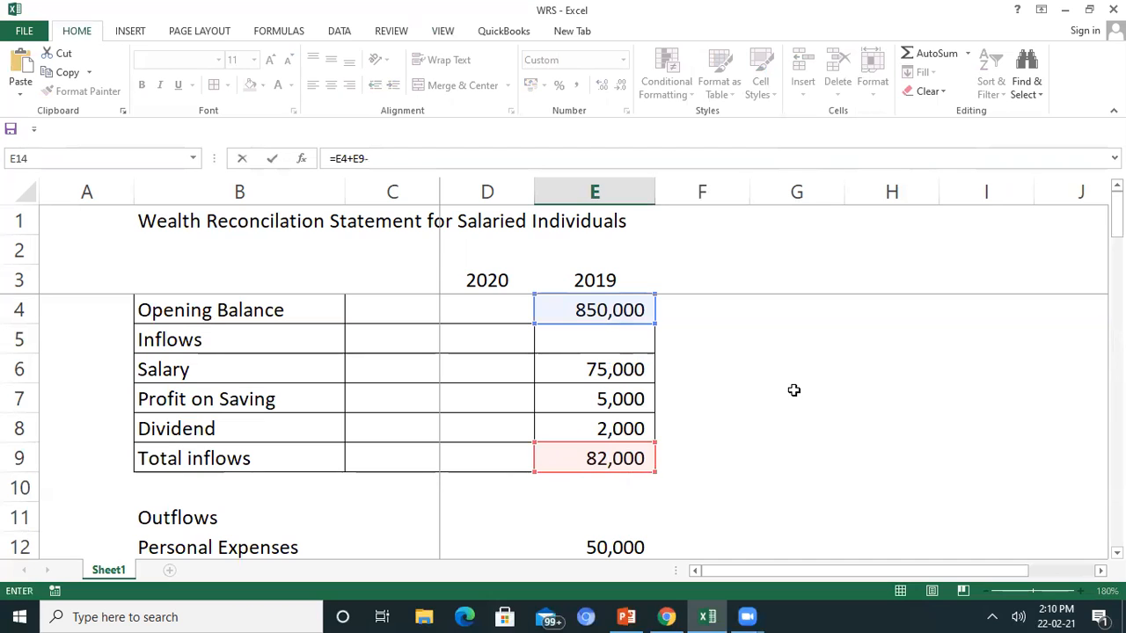
scroll(686, 452, down, 1)
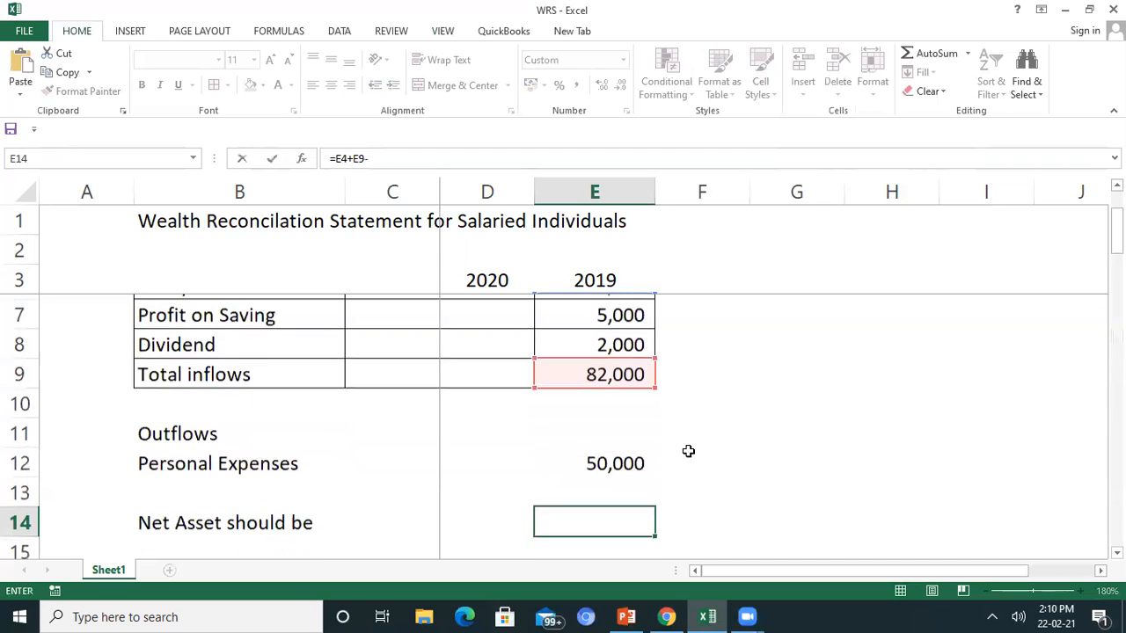
click(628, 459)
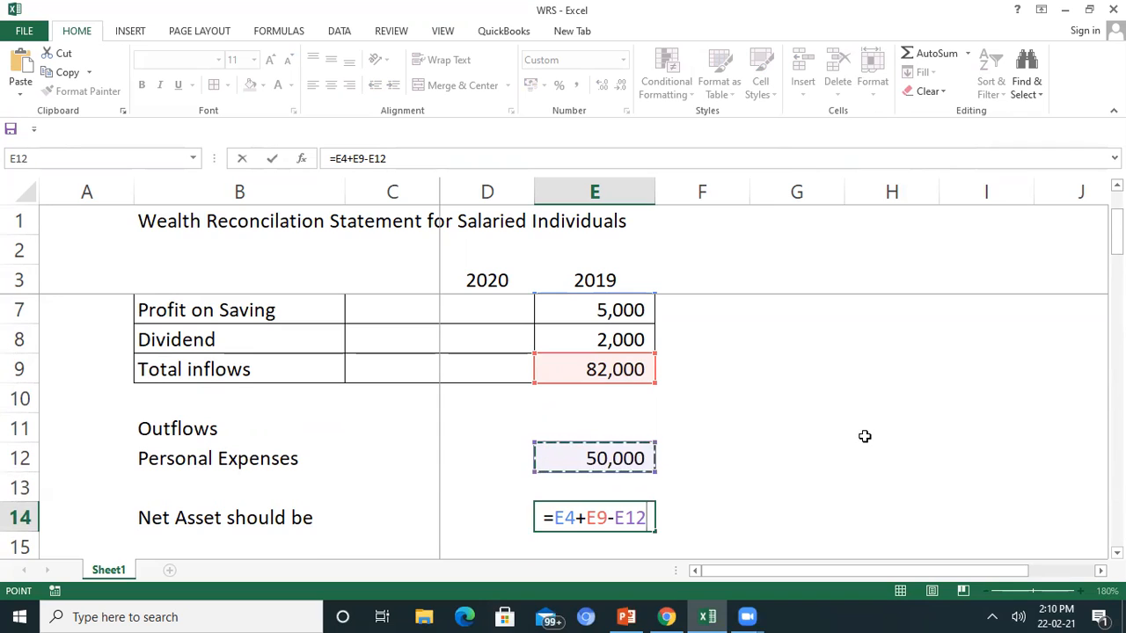
key(Return)
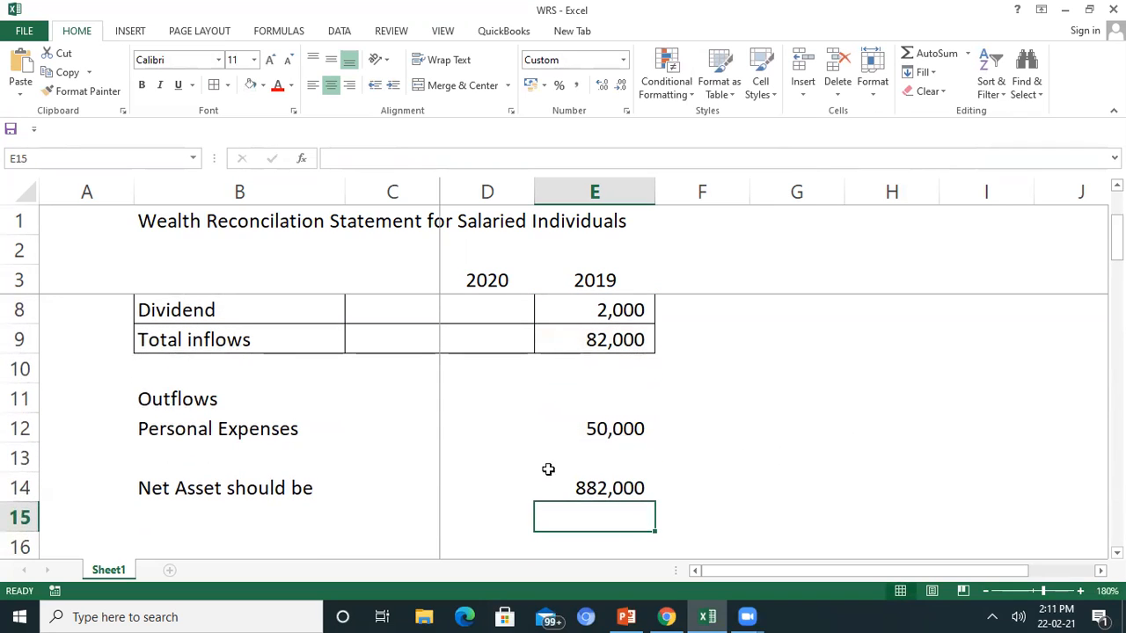
Step: Apply All Borders to the net asset row B14:E14 and the personal expenses row B12:E12
drag(613, 482, 265, 492)
drag(621, 431, 278, 432)
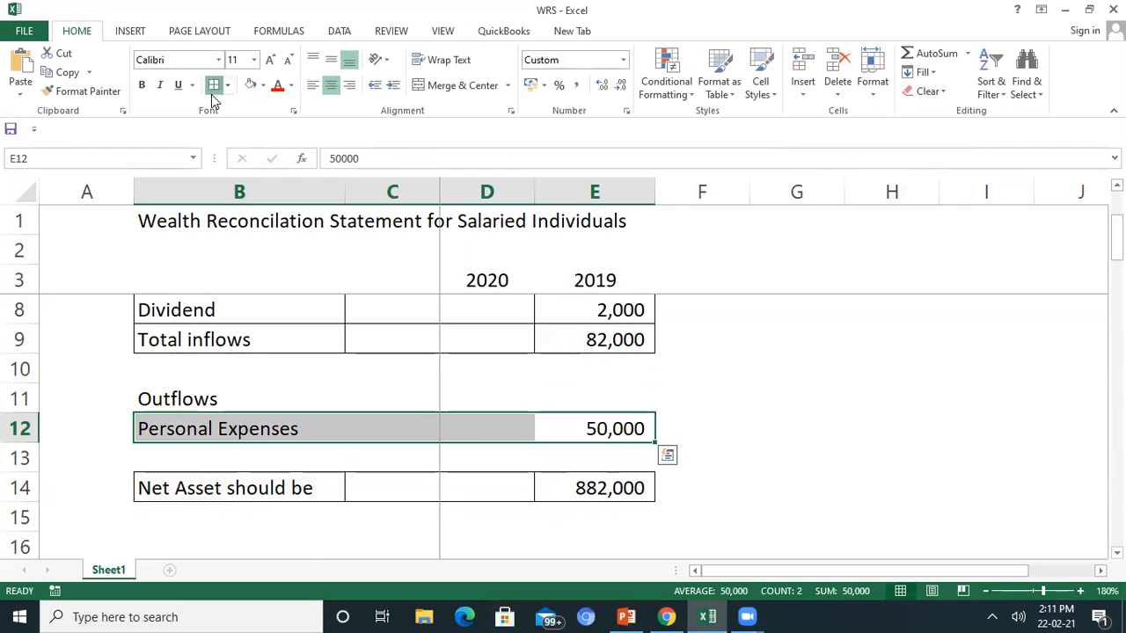
scroll(769, 394, up, 2)
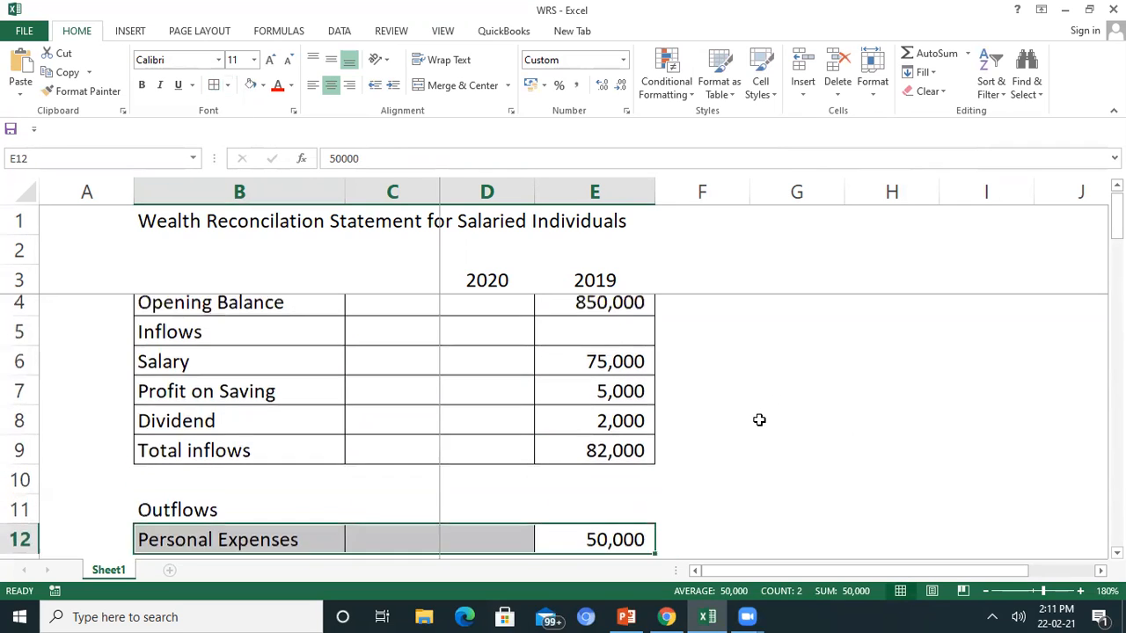
Step: Enter the section heading "Assets" in B17 below the net asset row
scroll(756, 431, down, 3)
click(264, 431)
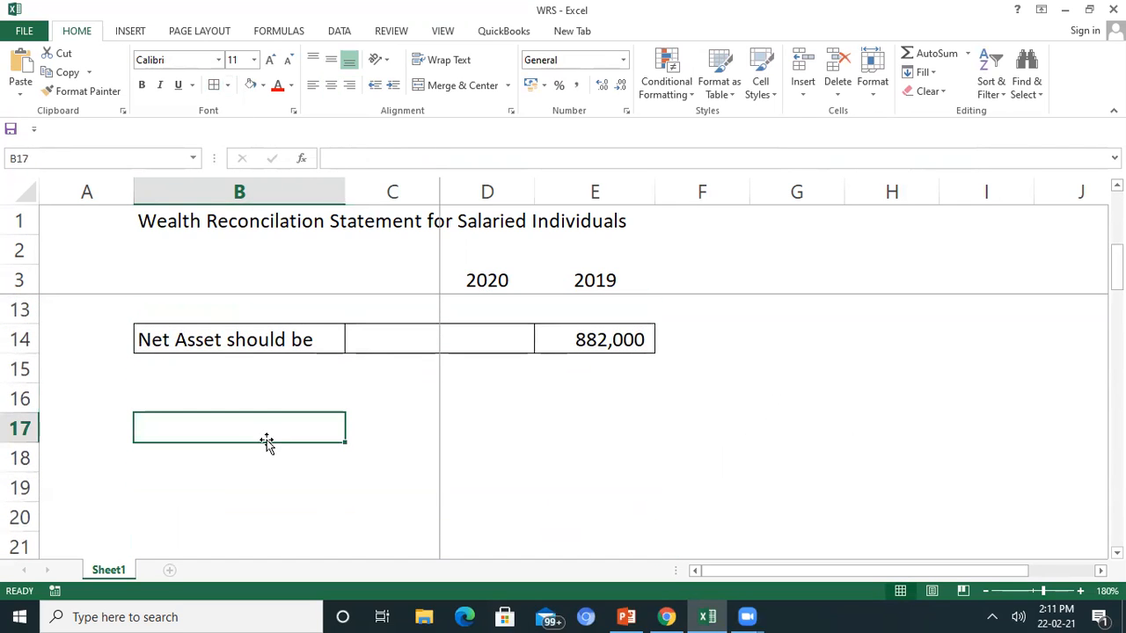
text(A)
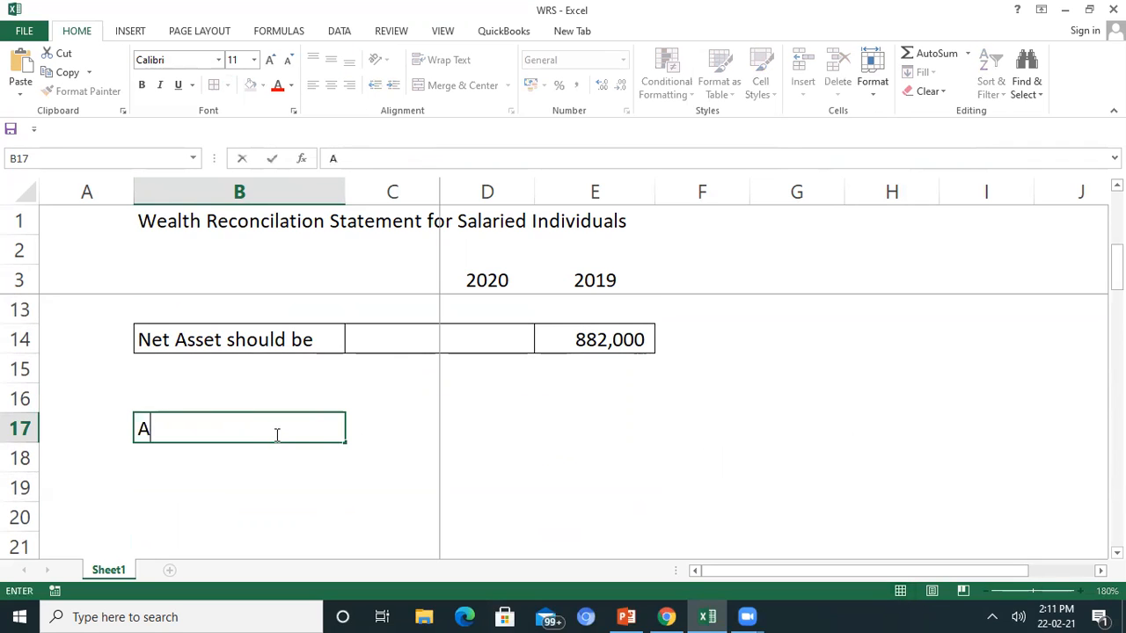
text(ssests)
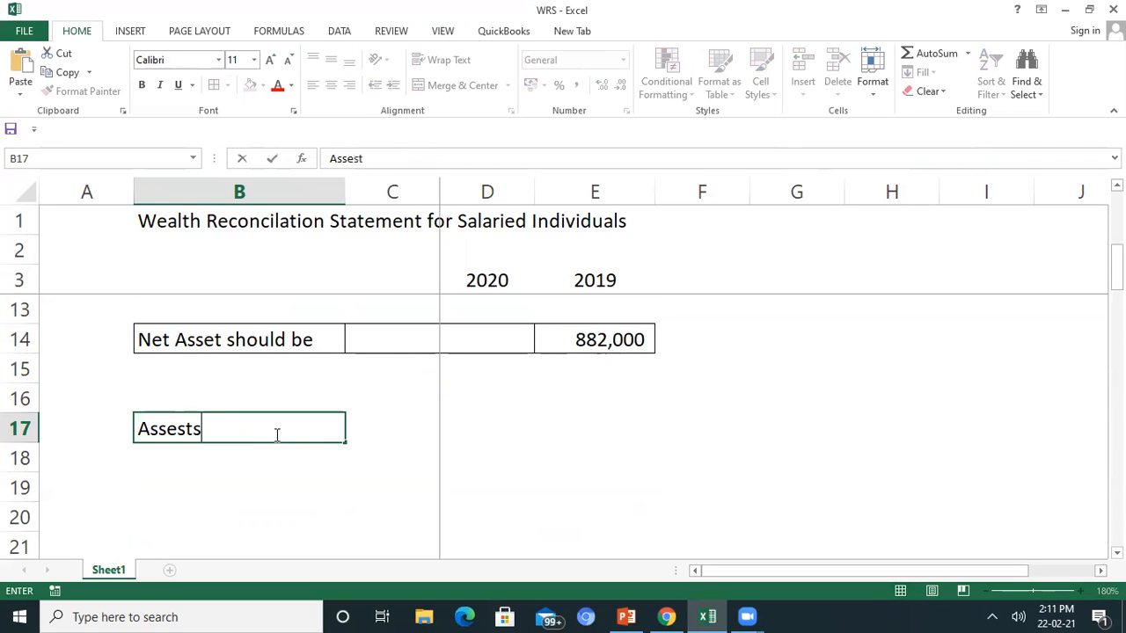
key(BackSpace)
key(BackSpace)
key(BackSpace)
text(ts)
key(Return)
key(Return)
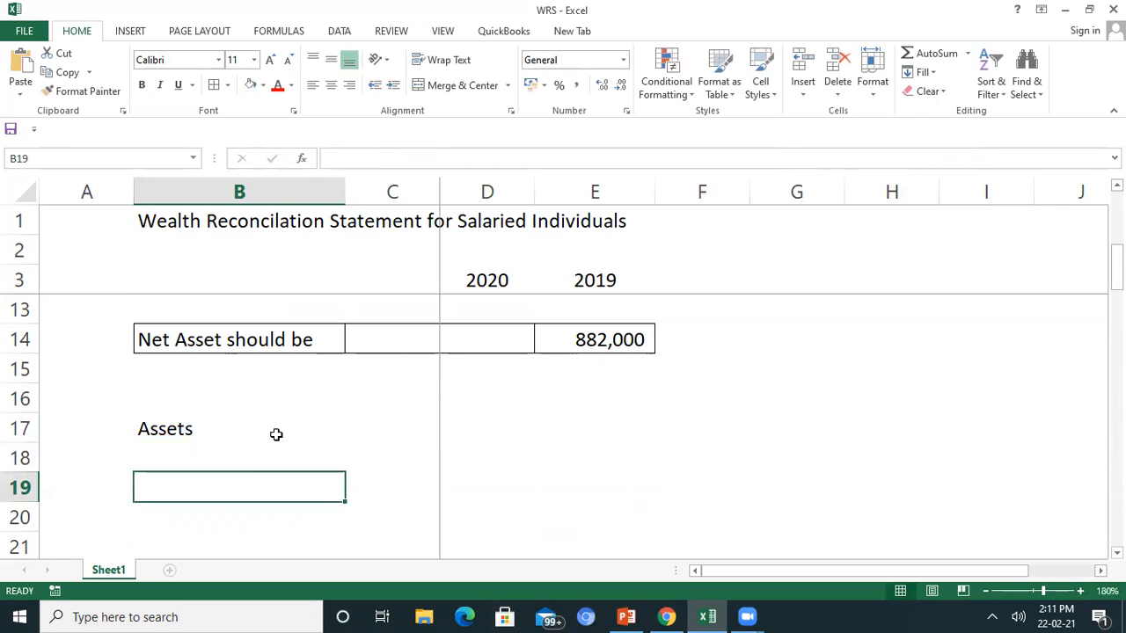
Step: List BIKE, CAR and SHARES in B18 to B20 under the Assets heading
key(Up)
text(bi)
key(BackSpace)
key(BackSpace)
text(BIKE)
key(Return)
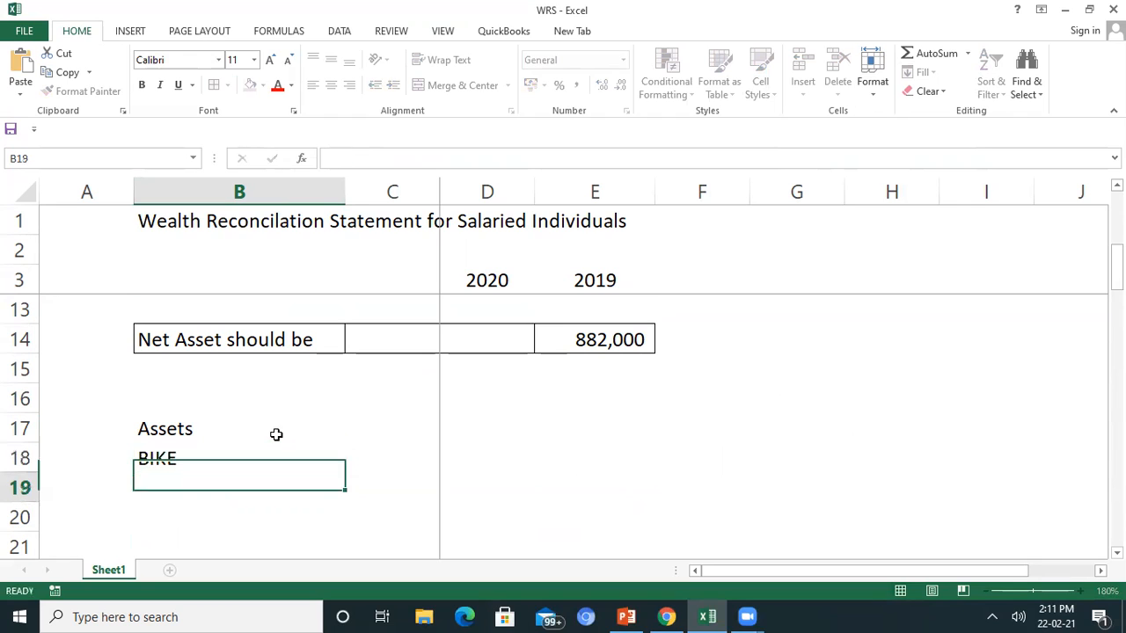
text(CAR)
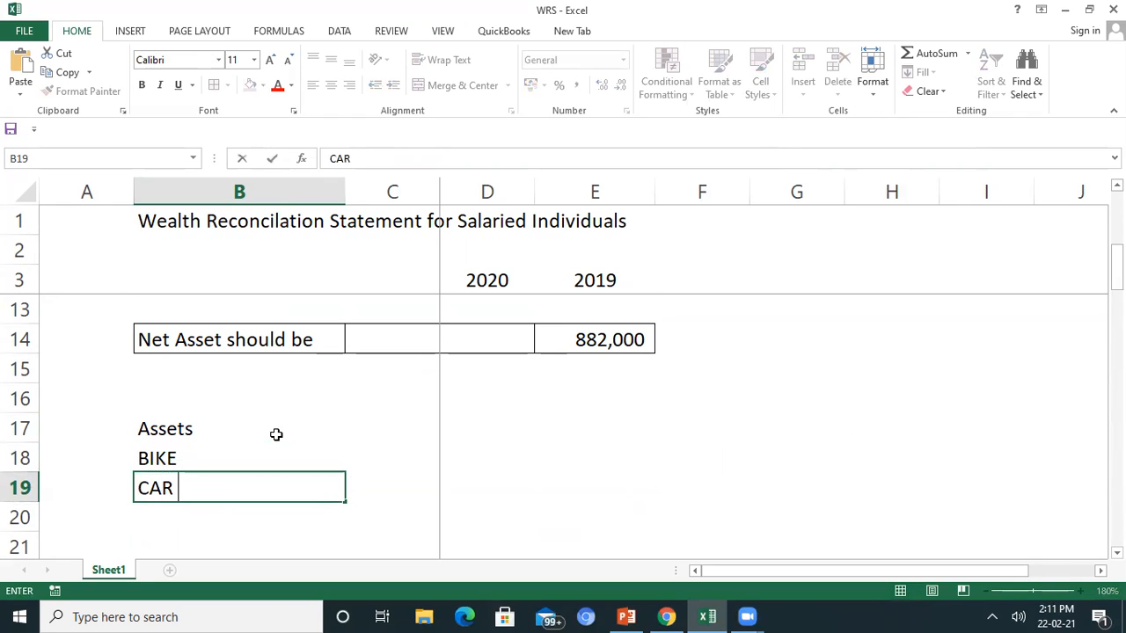
key(Return)
text(SHARES)
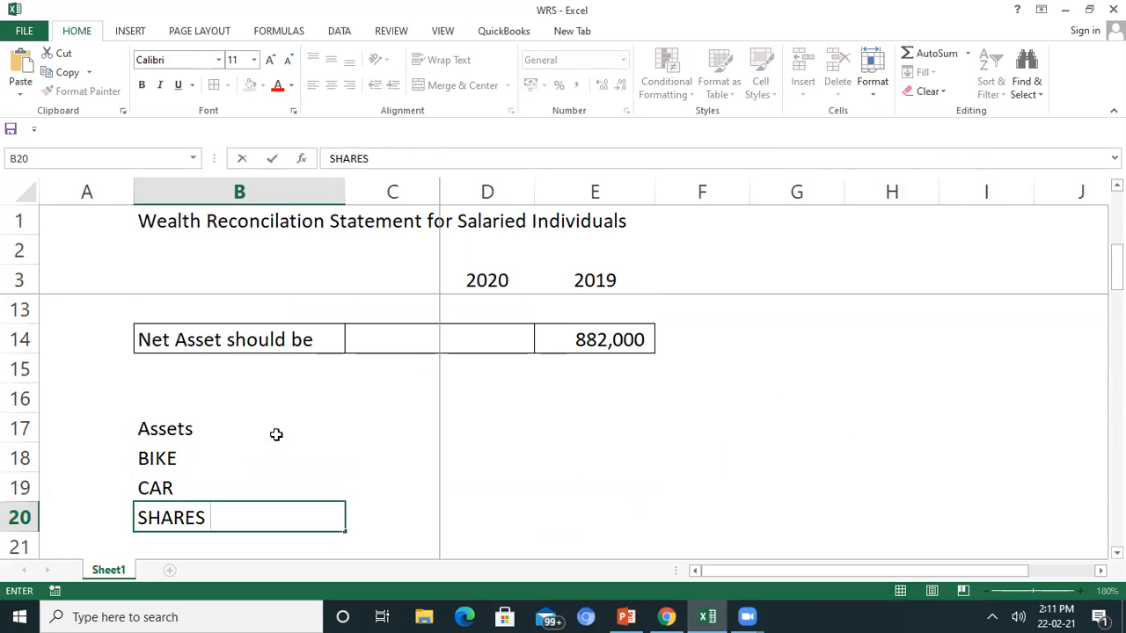
key(Return)
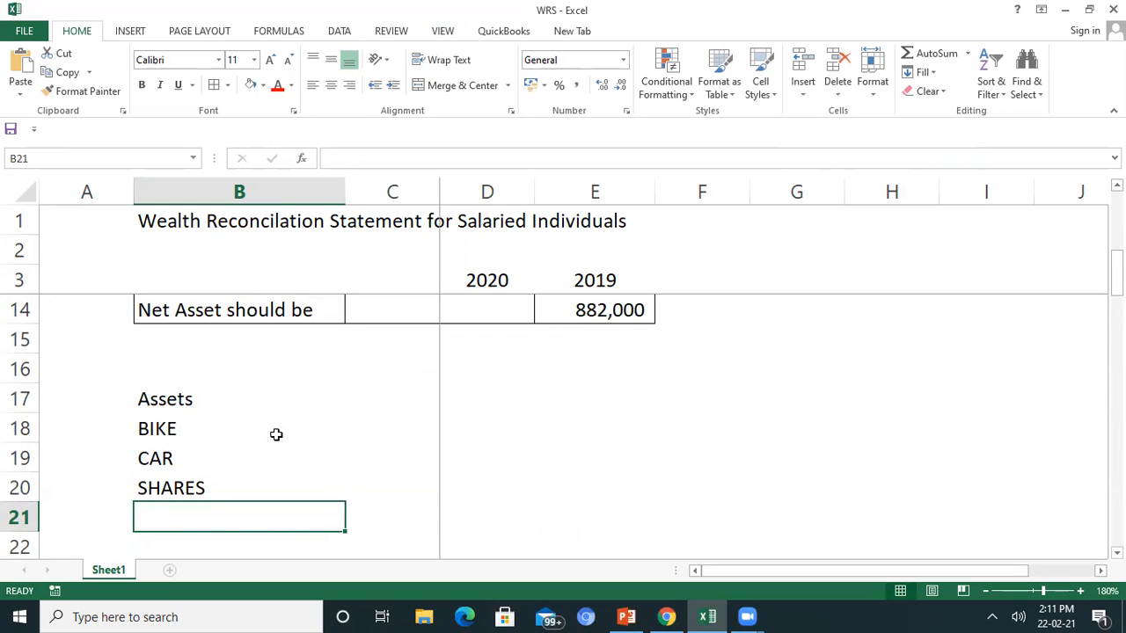
Step: Add FLAT, CASH and BANK to the asset list in B21 to B23
text(FKLA)
key(BackSpace)
key(BackSpace)
key(BackSpace)
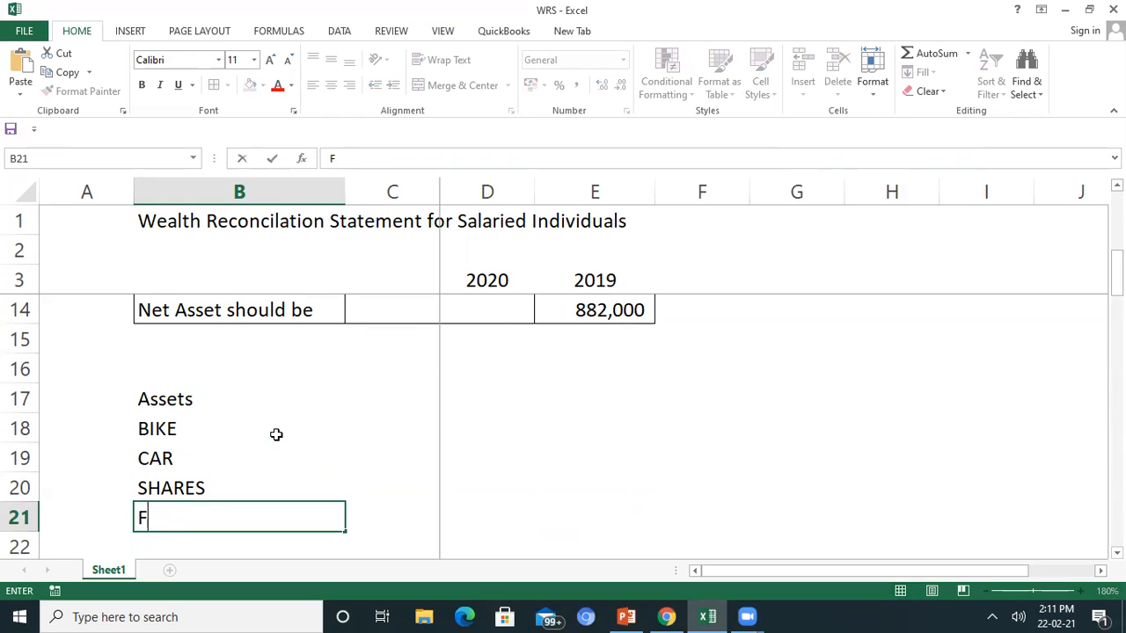
text(LAT)
key(Return)
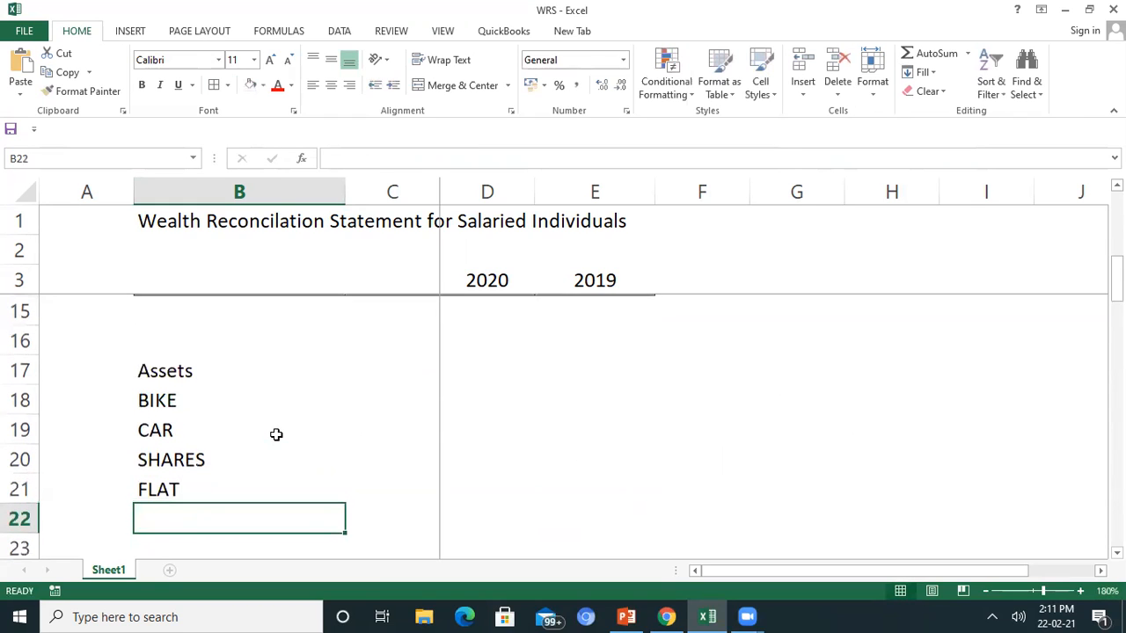
text(CASH)
key(Return)
text(BANL)
key(BackSpace)
key(BackSpace)
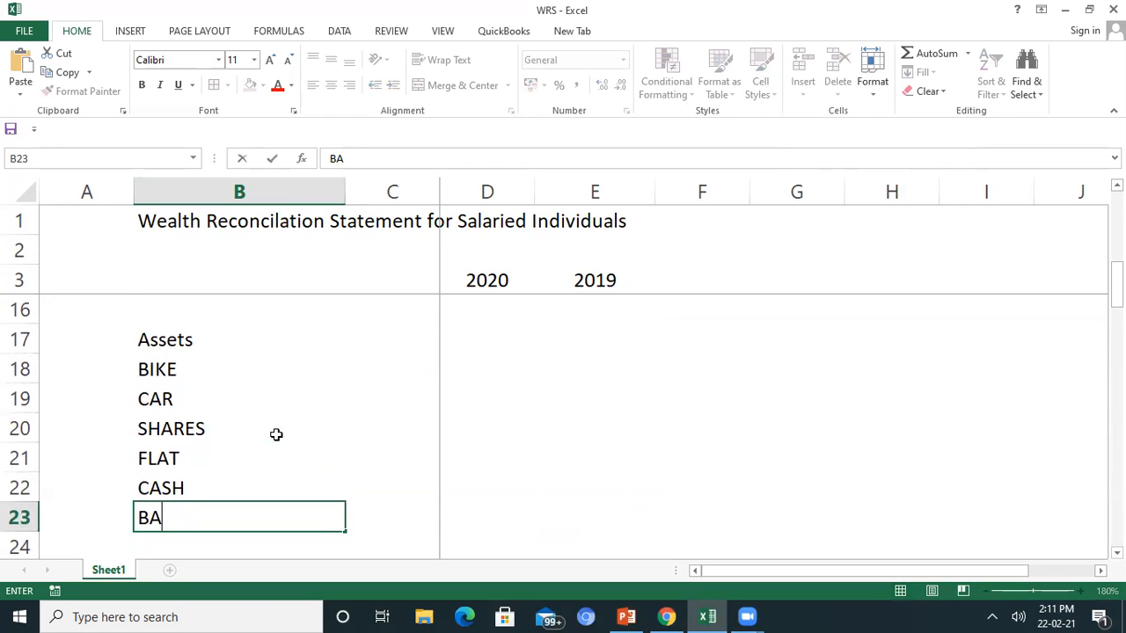
text(NK)
key(Return)
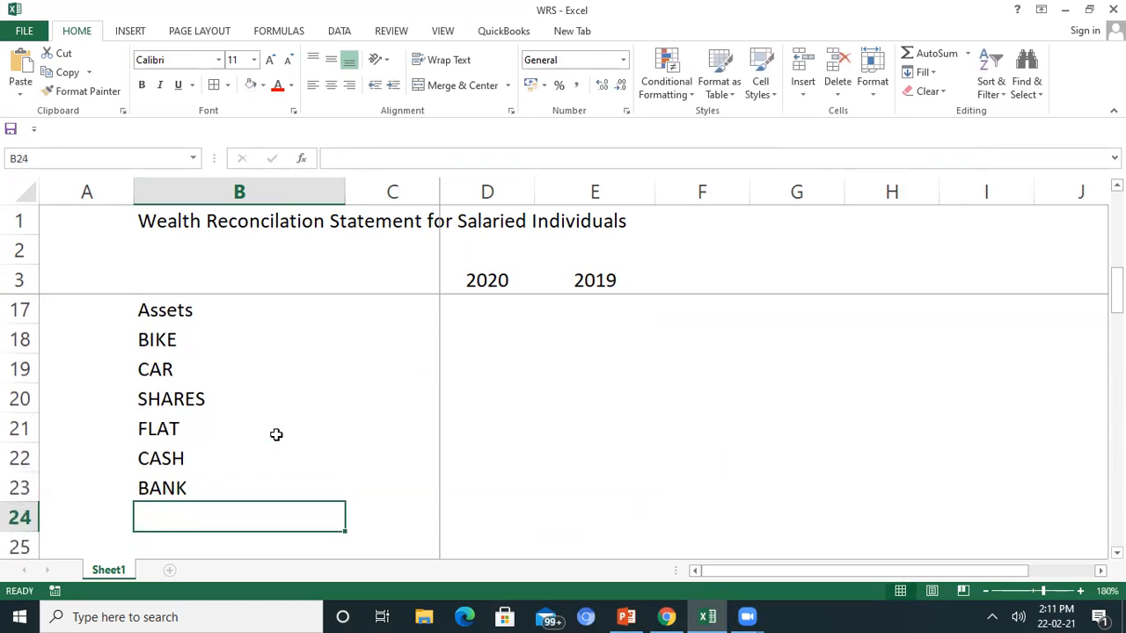
Step: Enter 50000 as the 2019 value of the bike in E18
key(Up)
key(Right)
key(Right)
key(Right)
key(Up)
key(Up)
key(Up)
key(Up)
key(Up)
key(Up)
key(Up)
key(Down)
key(Down)
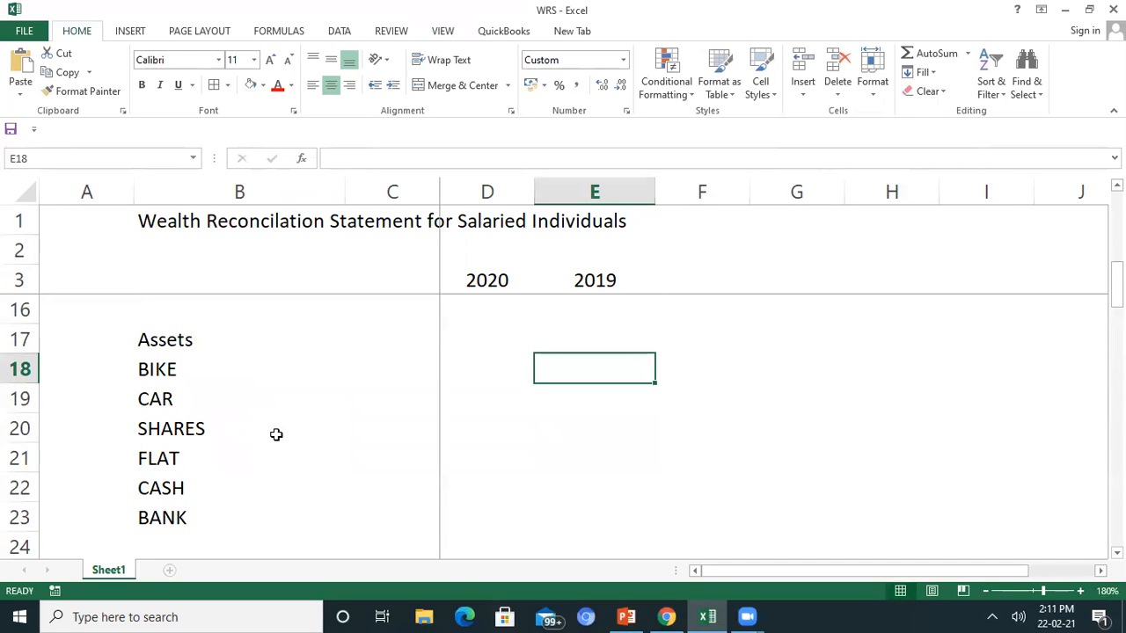
text(50000)
key(Return)
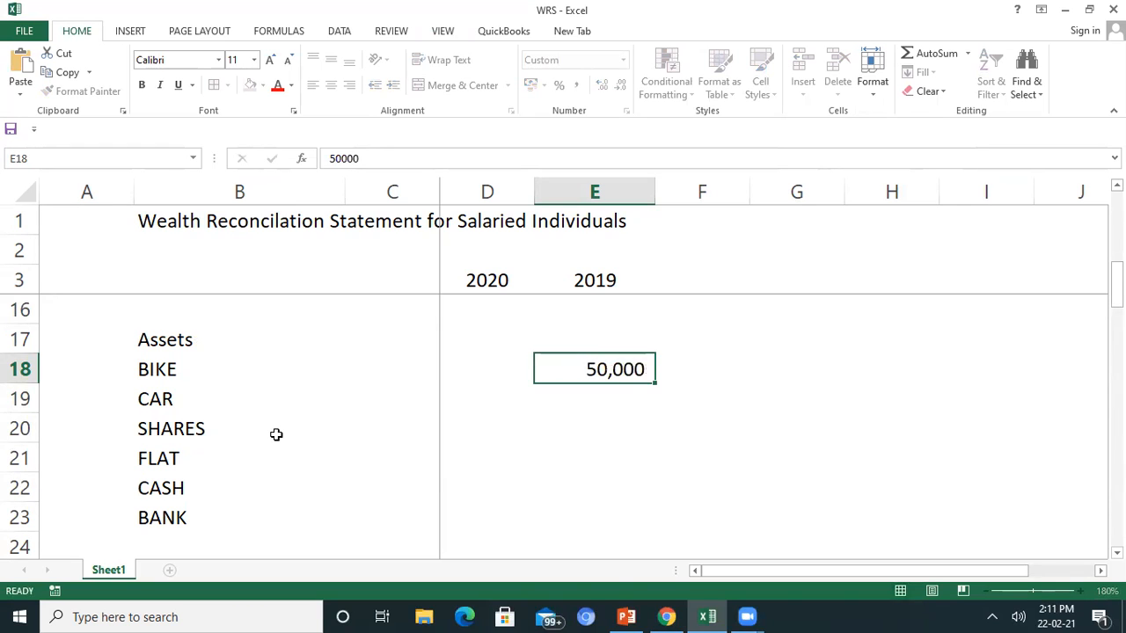
Step: Enter the 2019 values 500000 for the car in E19 and 15000 for the shares in E20
text(500000)
key(Return)
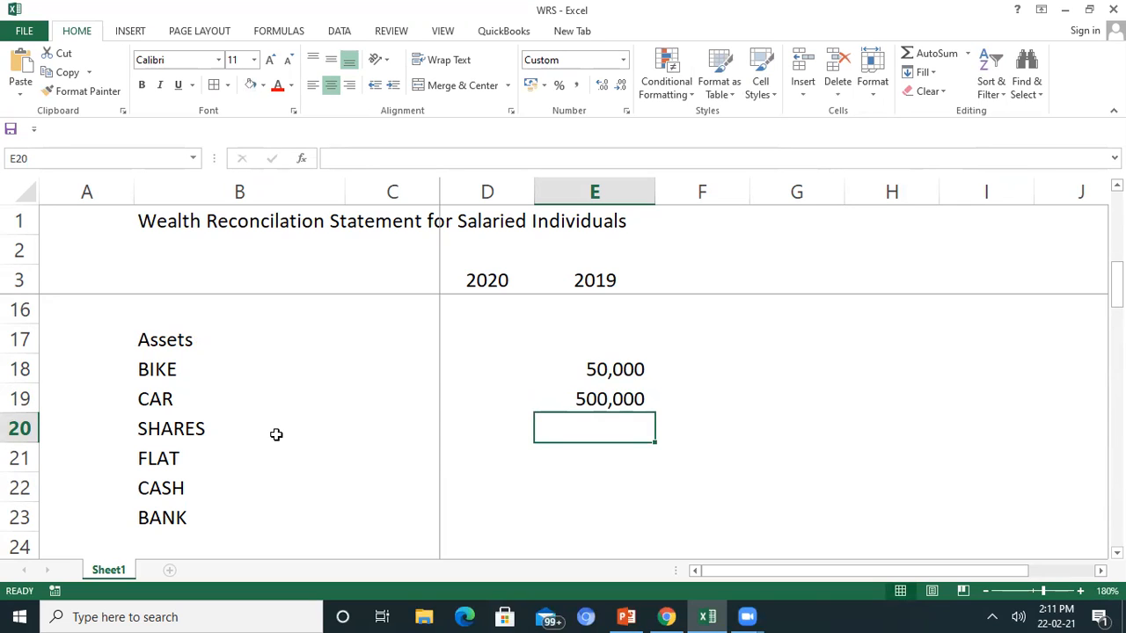
text(15000)
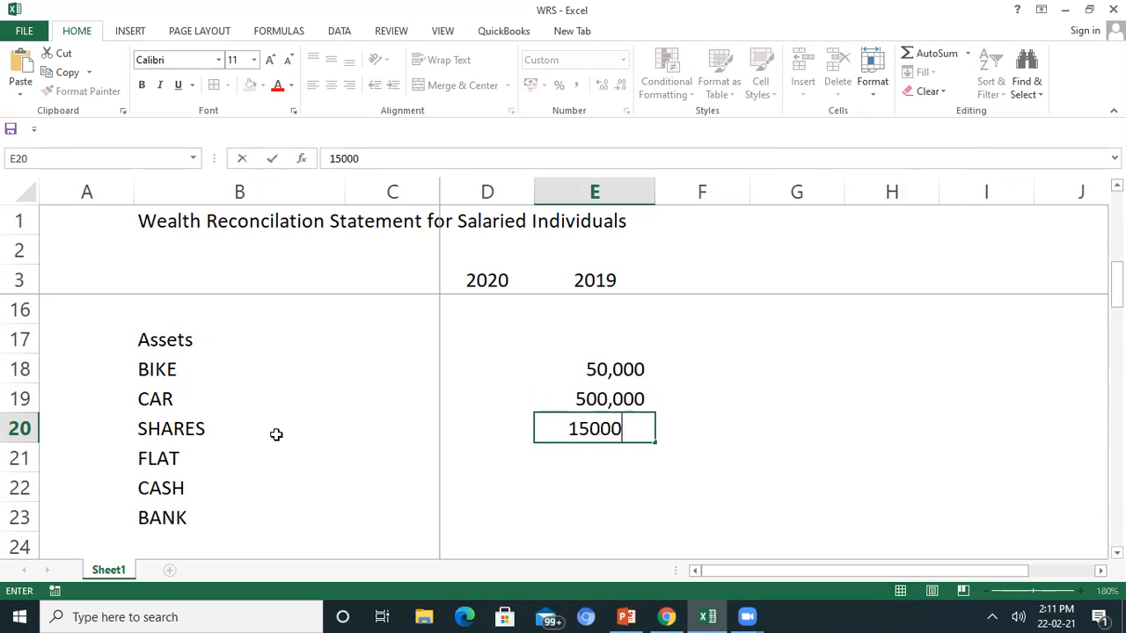
key(Return)
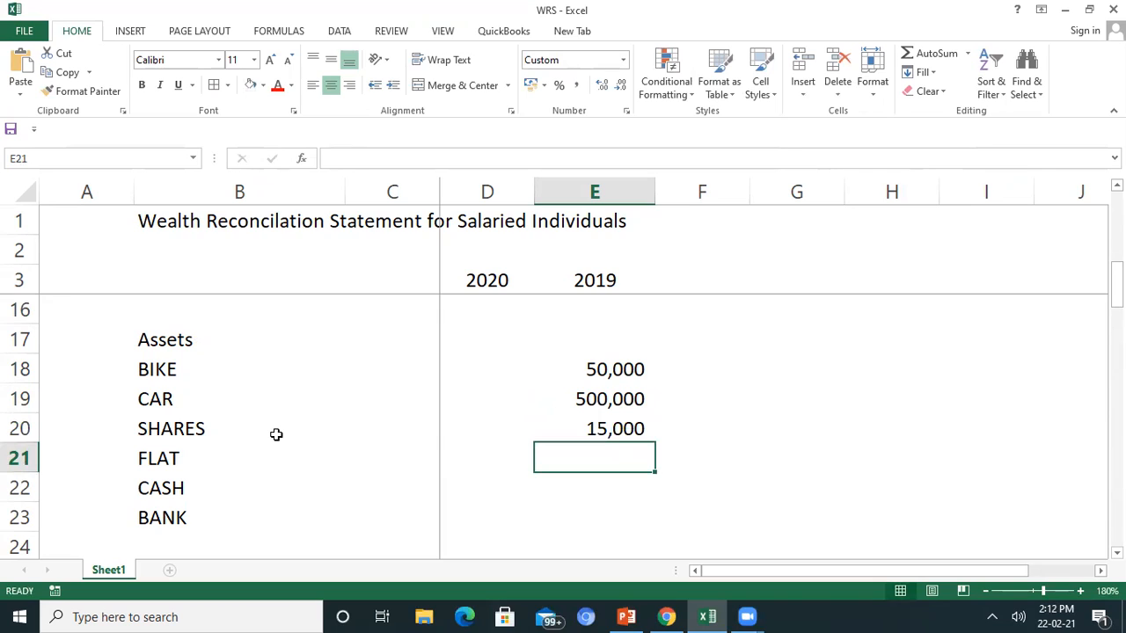
Step: Enter 1000000 as the 2019 value of the flat in E21
text(10000)
key(BackSpace)
key(BackSpace)
key(BackSpace)
key(BackSpace)
key(BackSpace)
text(1,000,00)
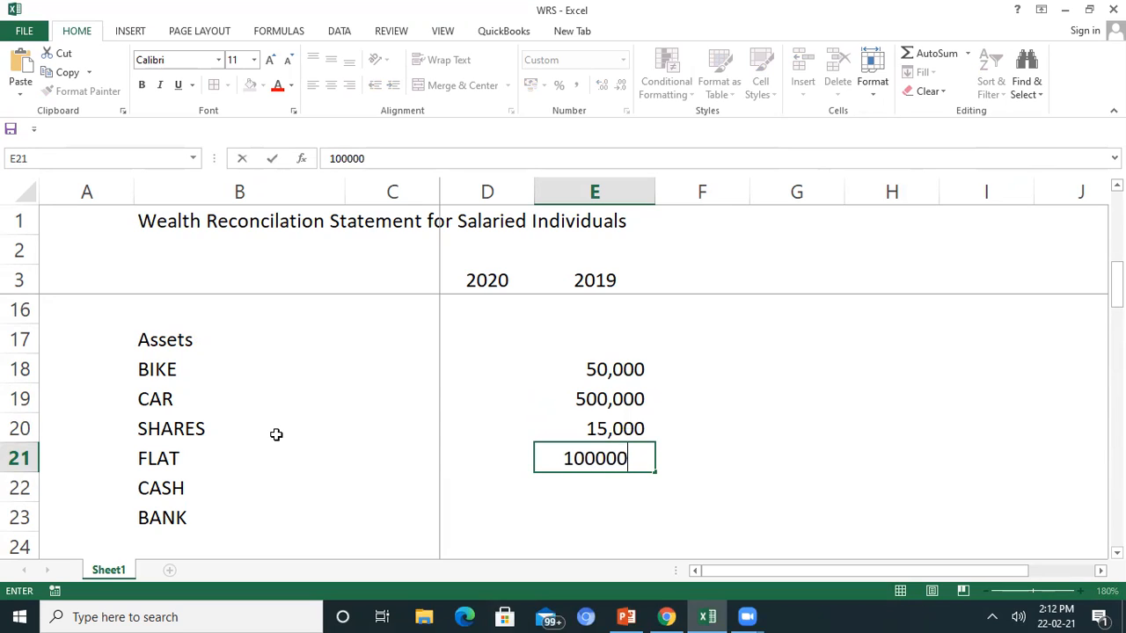
text(0)
key(Return)
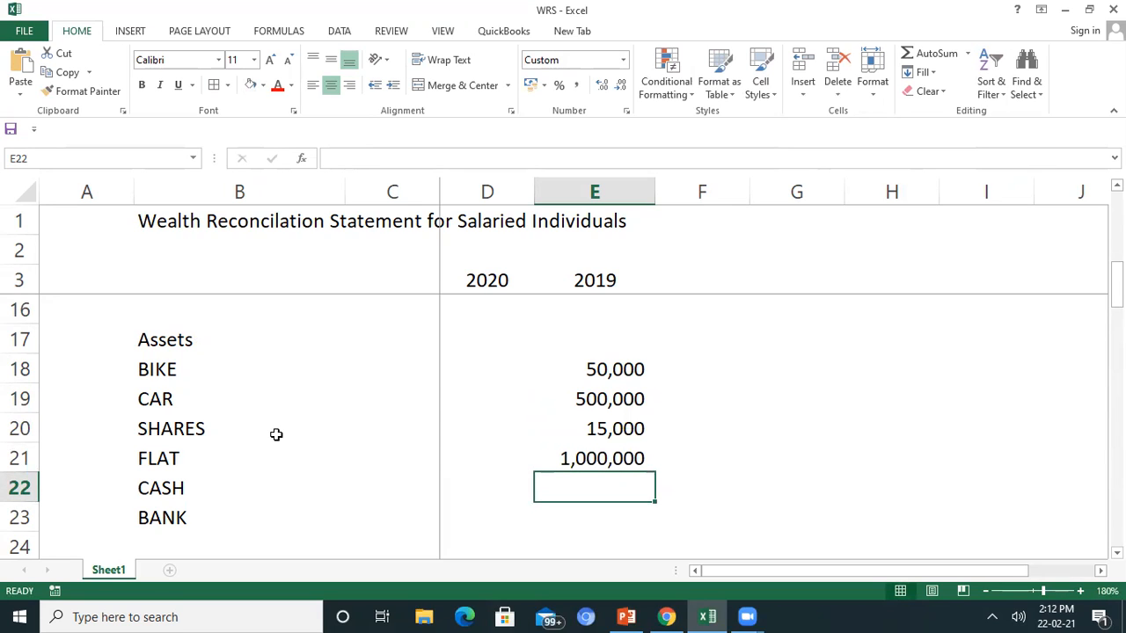
Step: Leave the 2019 cash value blank and enter 2500 as the bank balance in E23
key(Return)
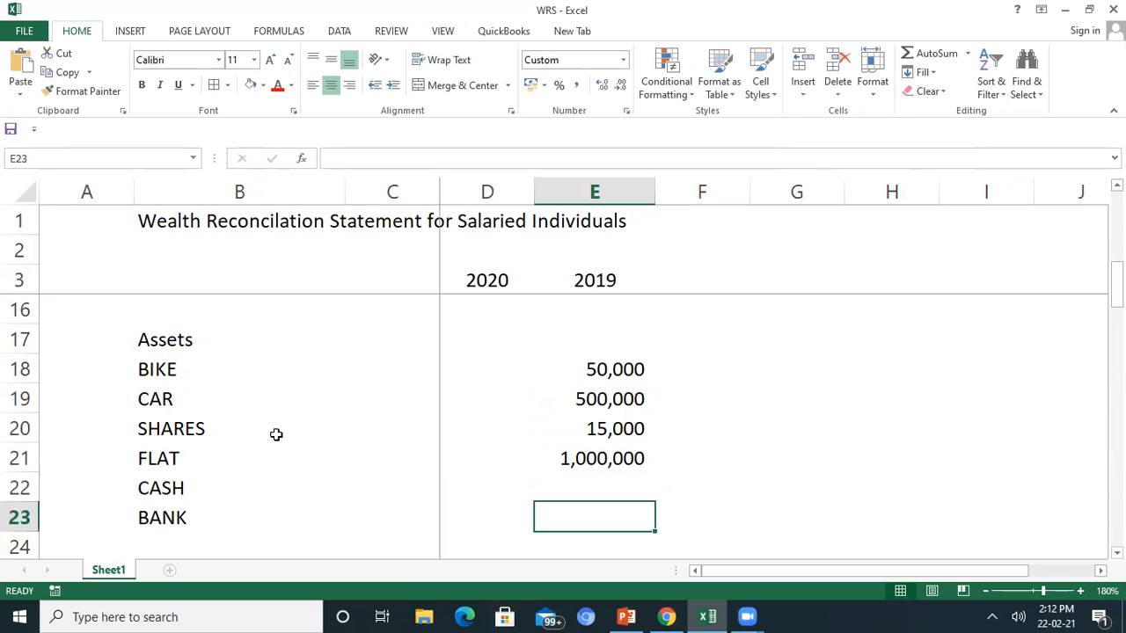
text(2500)
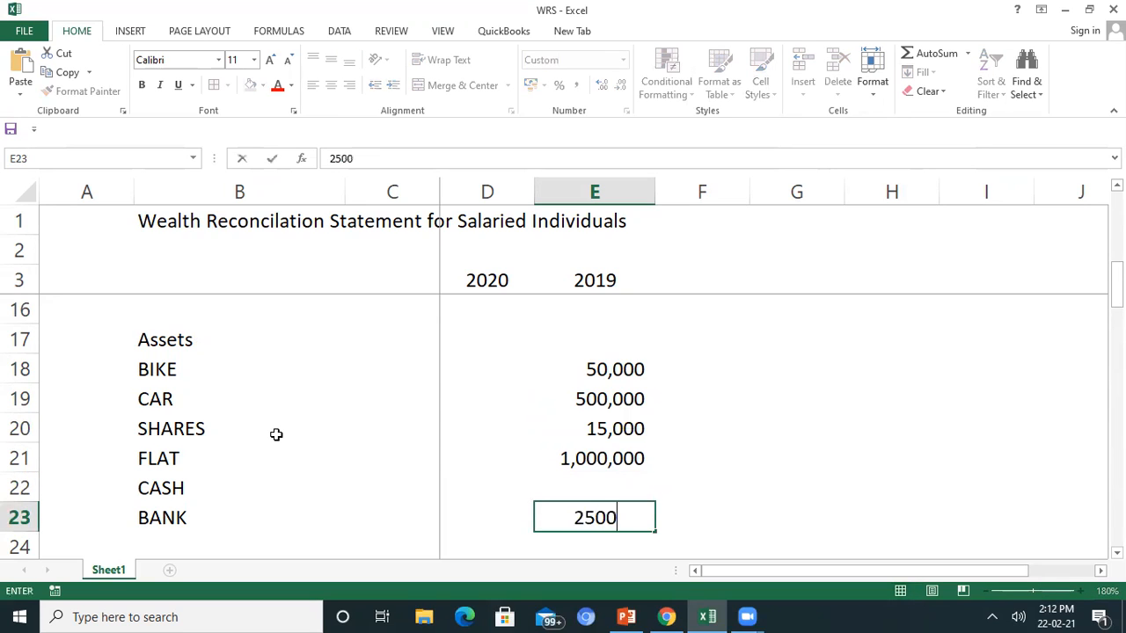
key(Return)
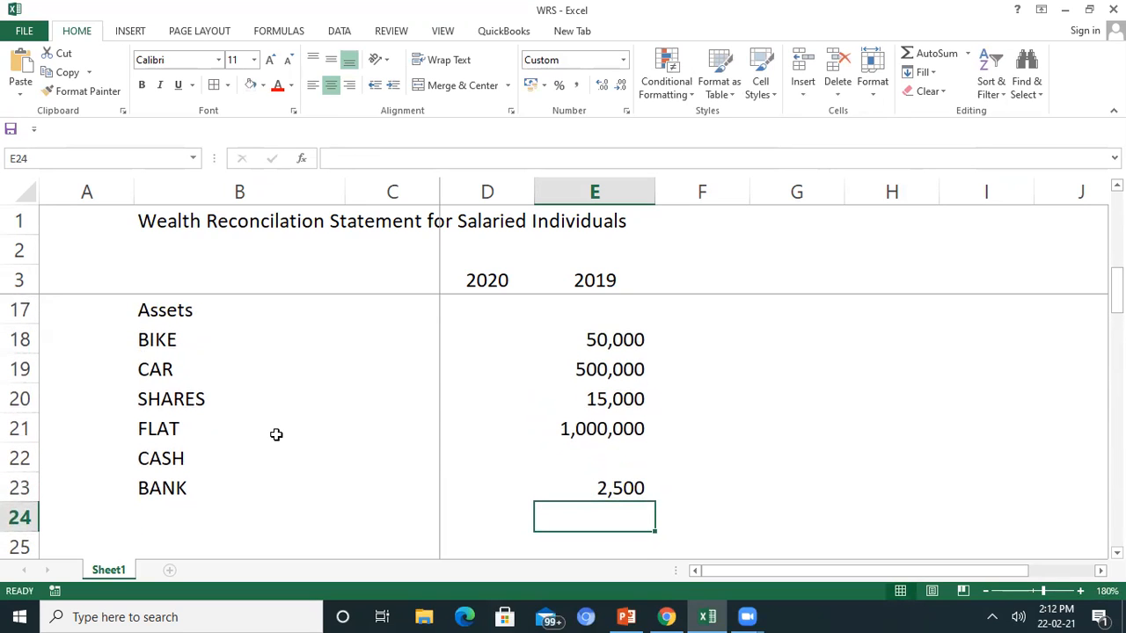
Step: Check the expected 2019 net assets in E14, and enter the section heading "Laibilities" in B25 below the asset list
scroll(498, 445, up, 2)
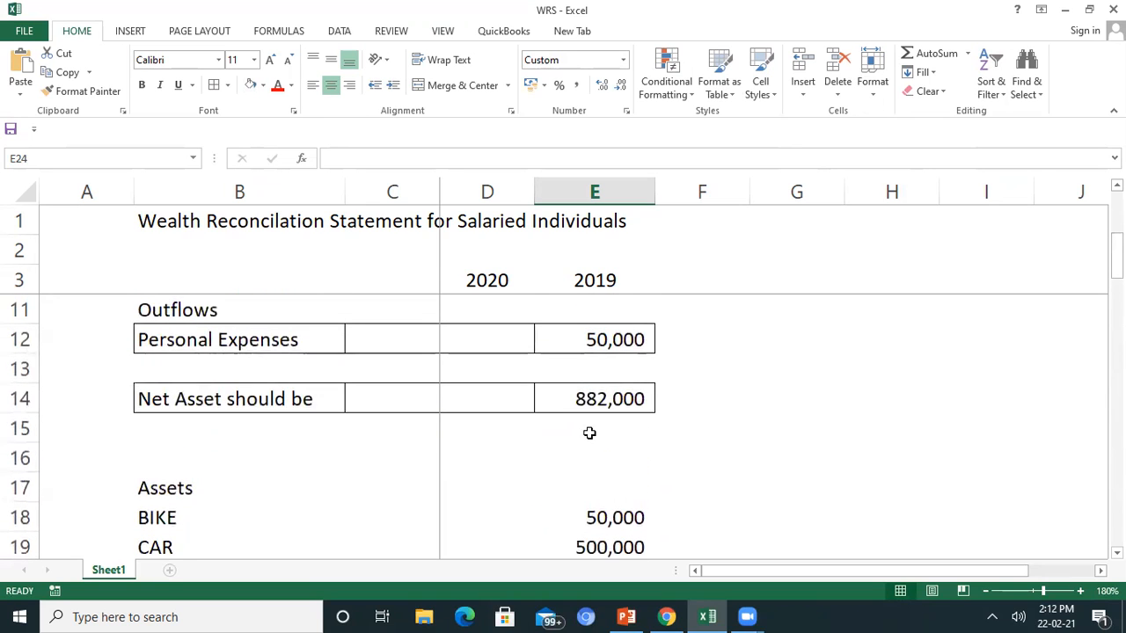
click(322, 397)
click(623, 399)
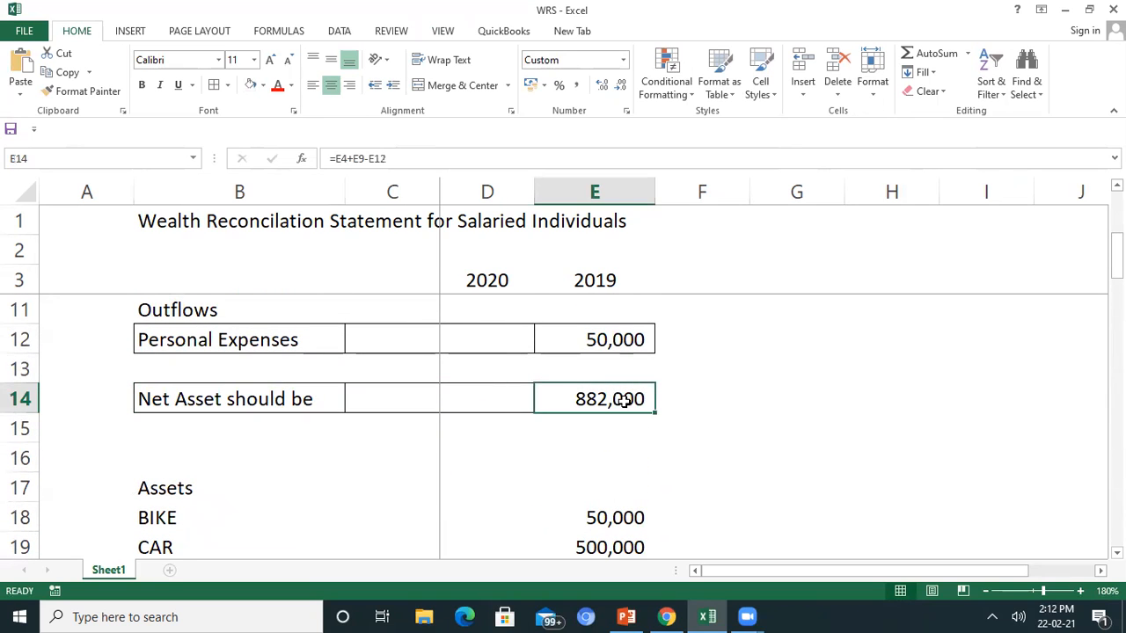
scroll(663, 499, down, 2)
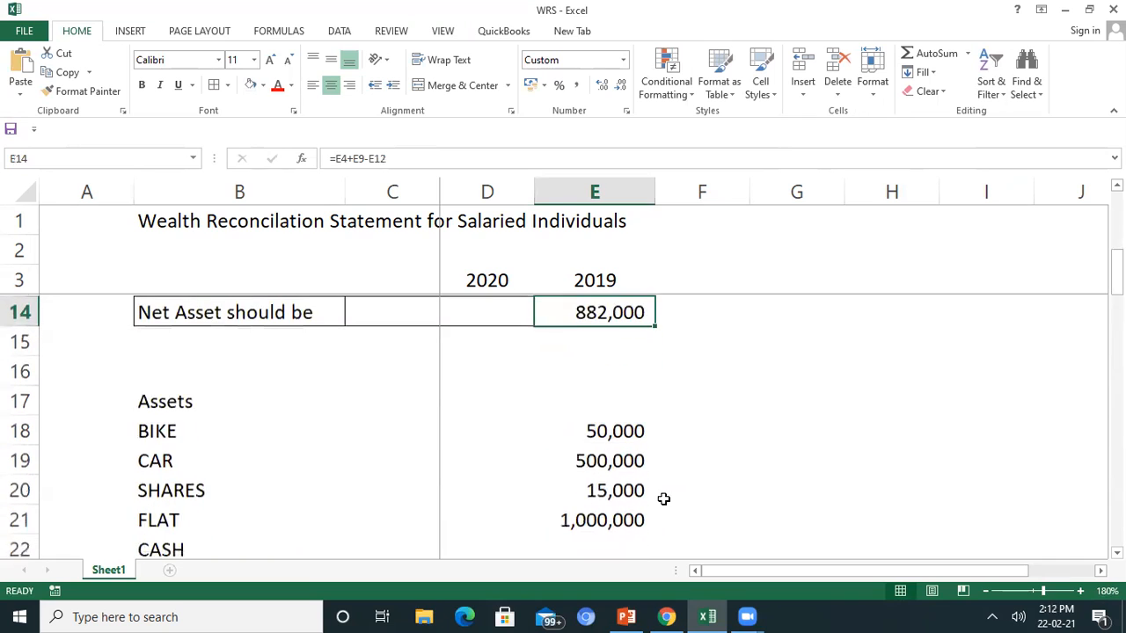
scroll(663, 499, down, 1)
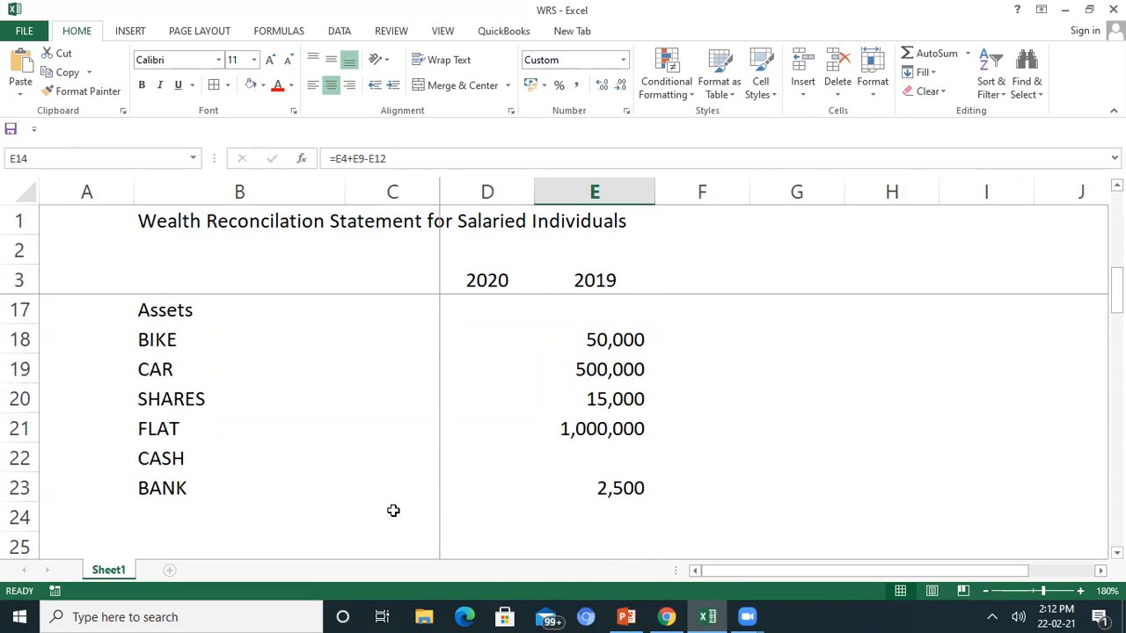
scroll(332, 490, down, 1)
click(258, 456)
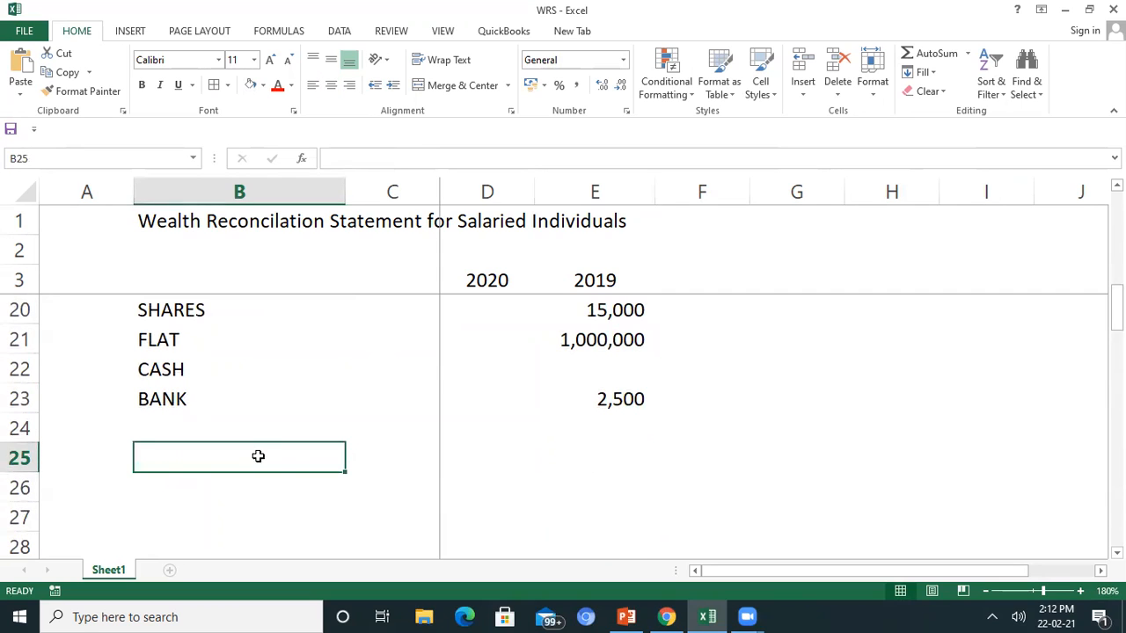
text(Il)
key(BackSpace)
key(BackSpace)
text(L)
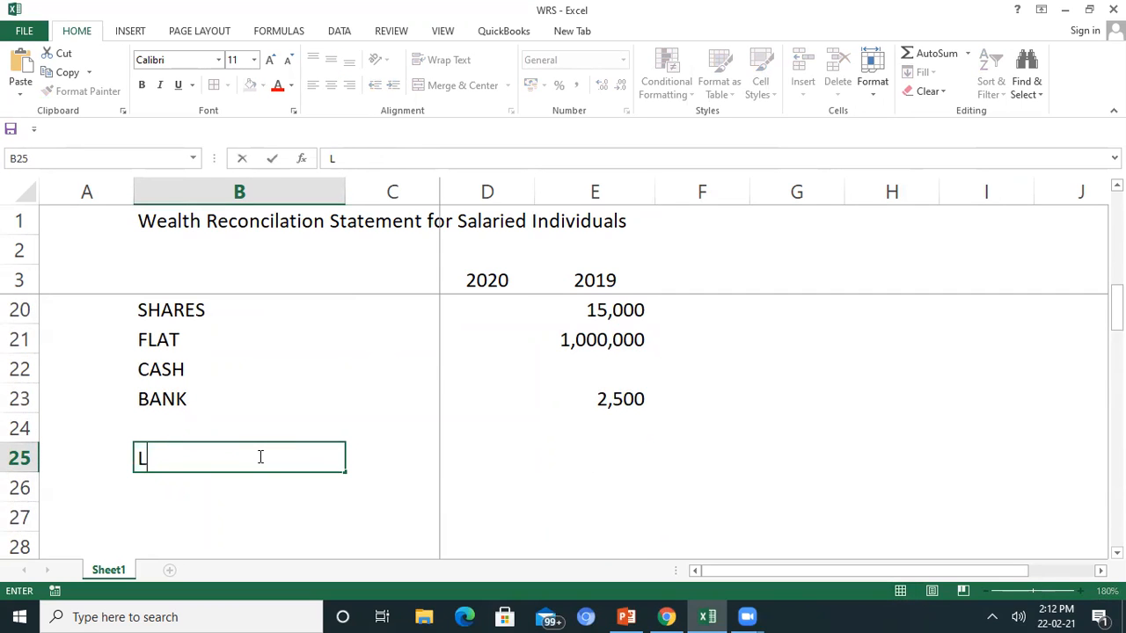
text(aibilt)
key(BackSpace)
text(ies)
key(BackSpace)
key(BackSpace)
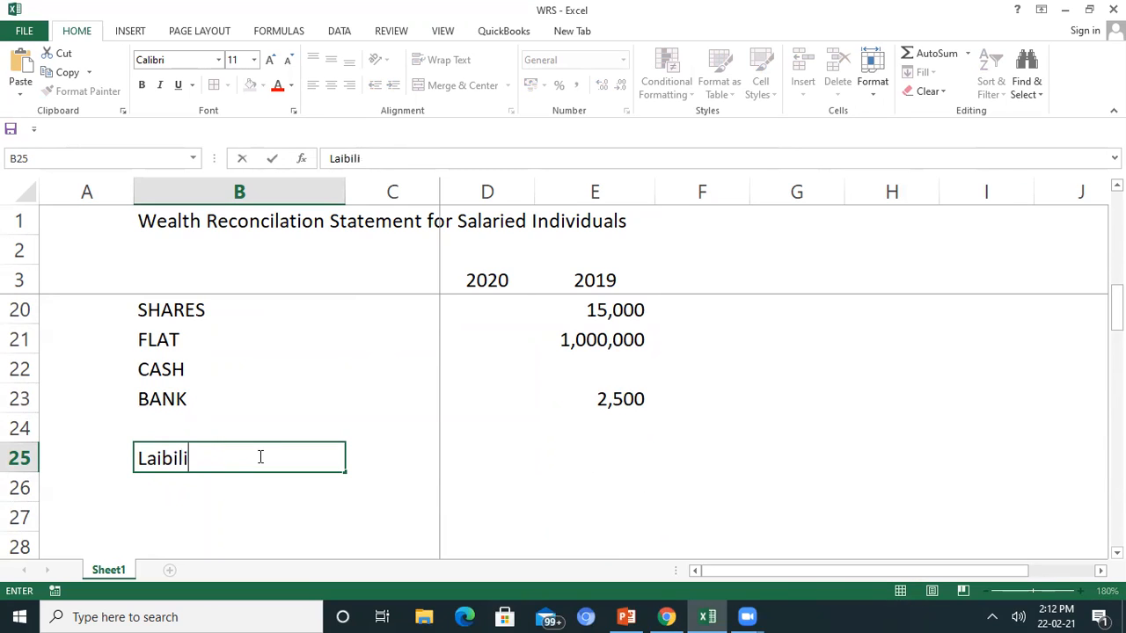
text(ties)
key(Return)
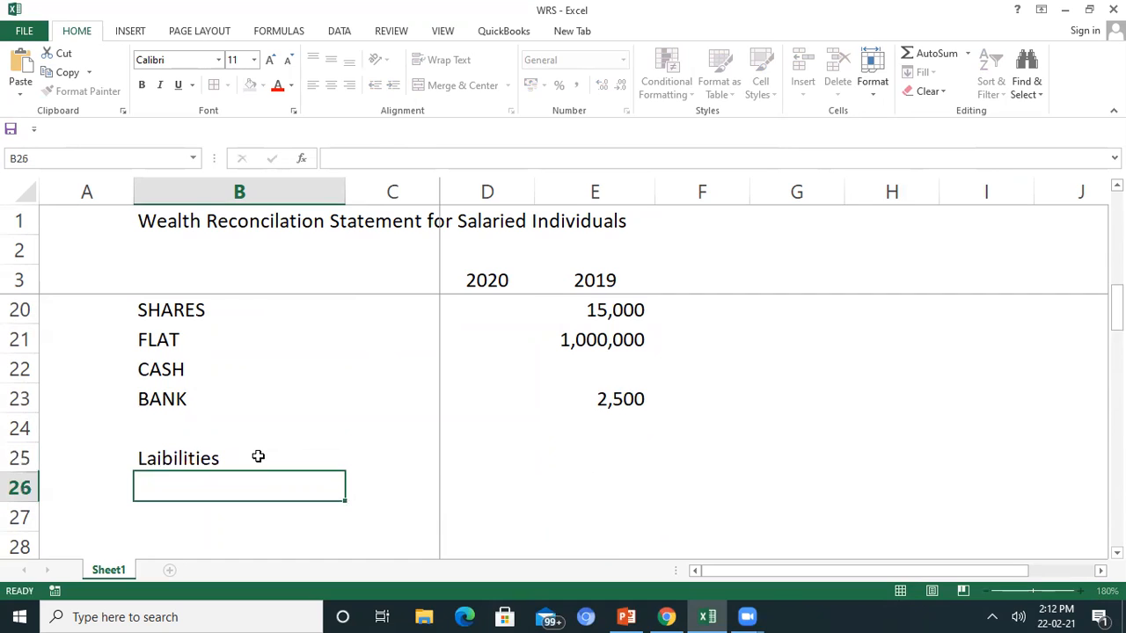
Step: Add "Bank loan" in B26 as the item under the liabilities heading
text(Bank loa)
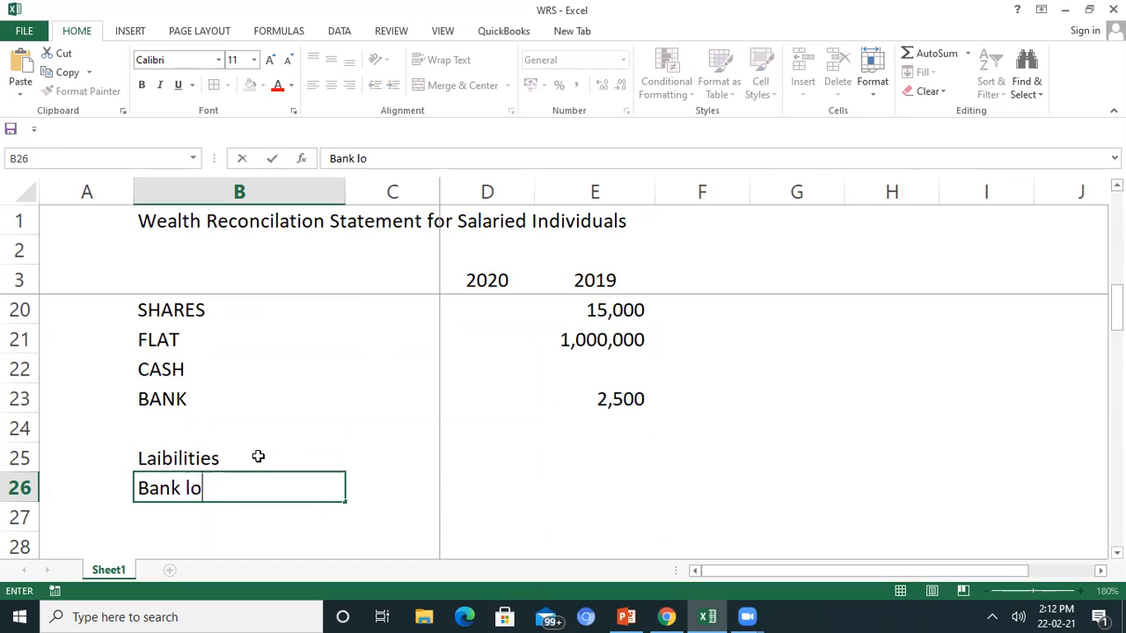
key(Return)
key(Up)
key(Right)
key(Right)
key(Right)
key(Right)
key(Left)
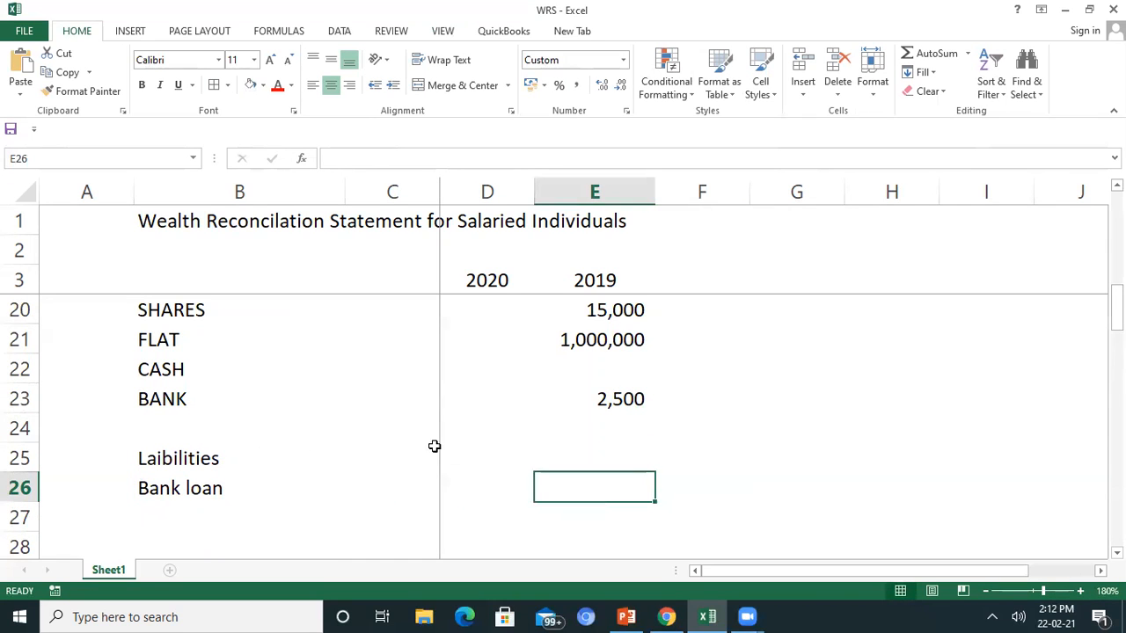
Step: Total the 2019 asset values in helper cell F24 with a SUM formula over E18:E24
scroll(562, 430, up, 1)
drag(613, 490, 607, 346)
scroll(783, 547, down, 1)
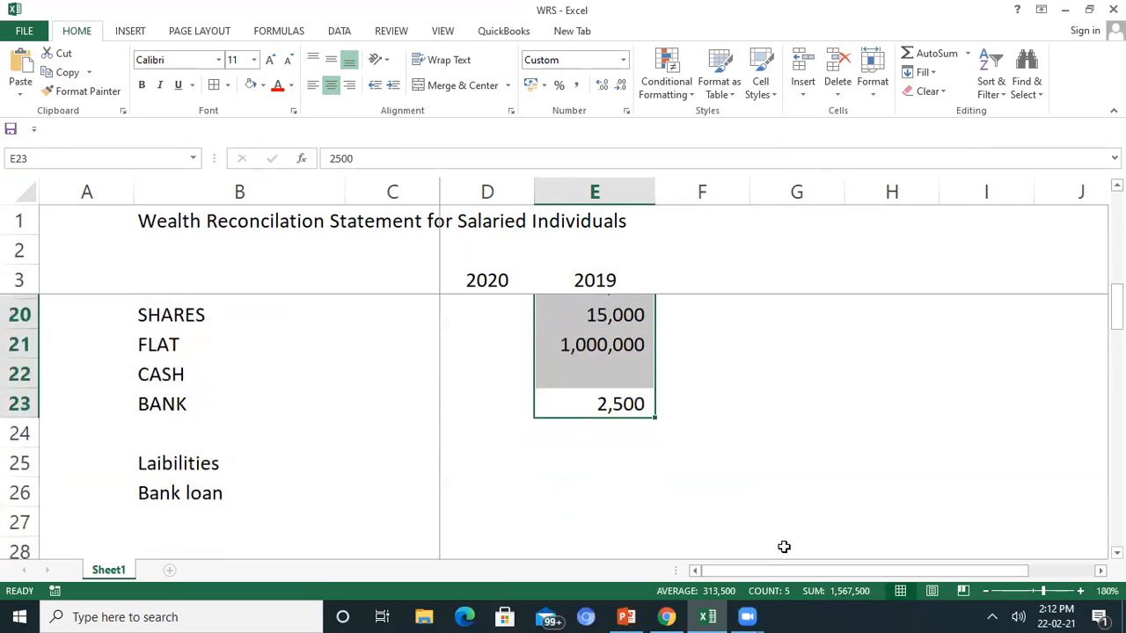
key(Down)
key(Right)
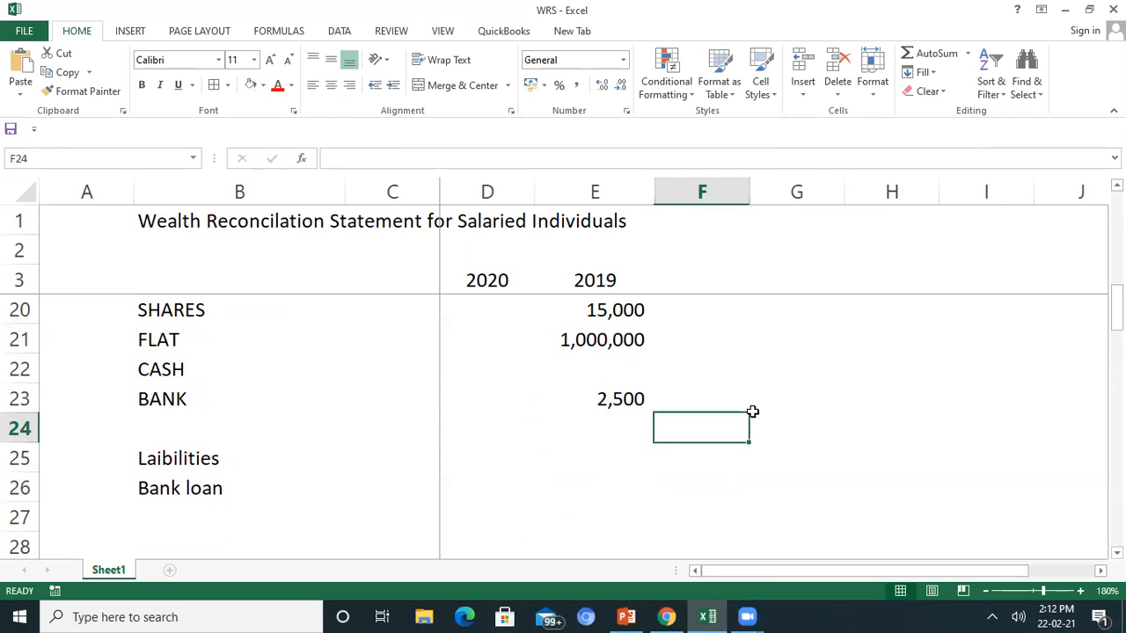
text(=SUM()
key(Left)
key(shift+Up)
key(shift+Up)
key(shift+Up)
key(shift+Up)
key(shift+Up)
key(shift+Up)
key(shift+Up)
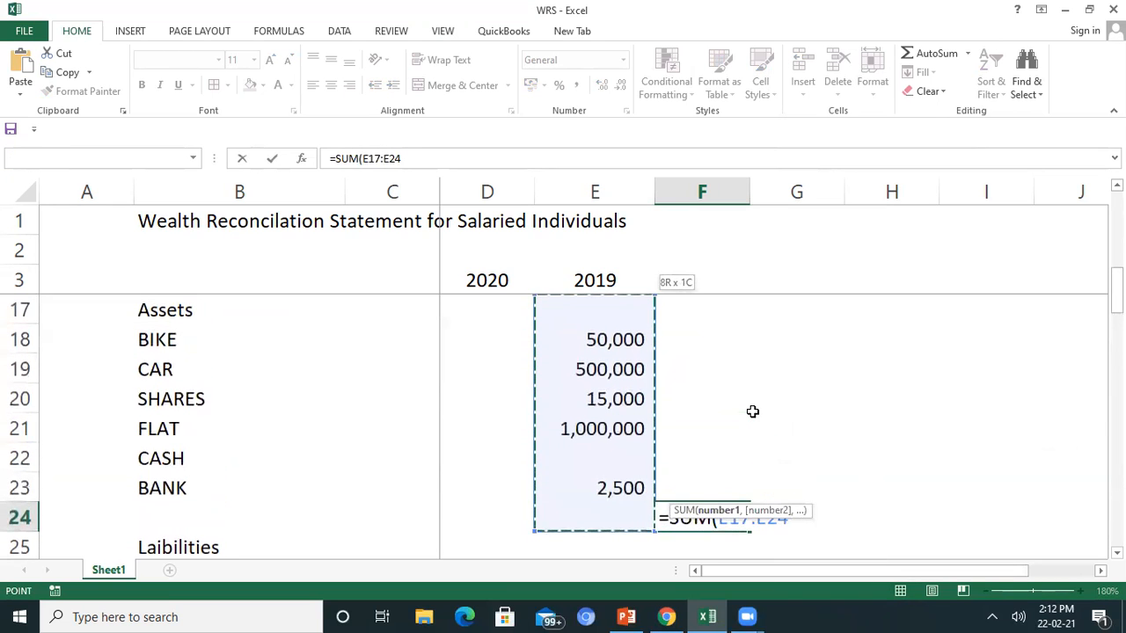
key(shift+Down)
text())
key(Return)
key(Return)
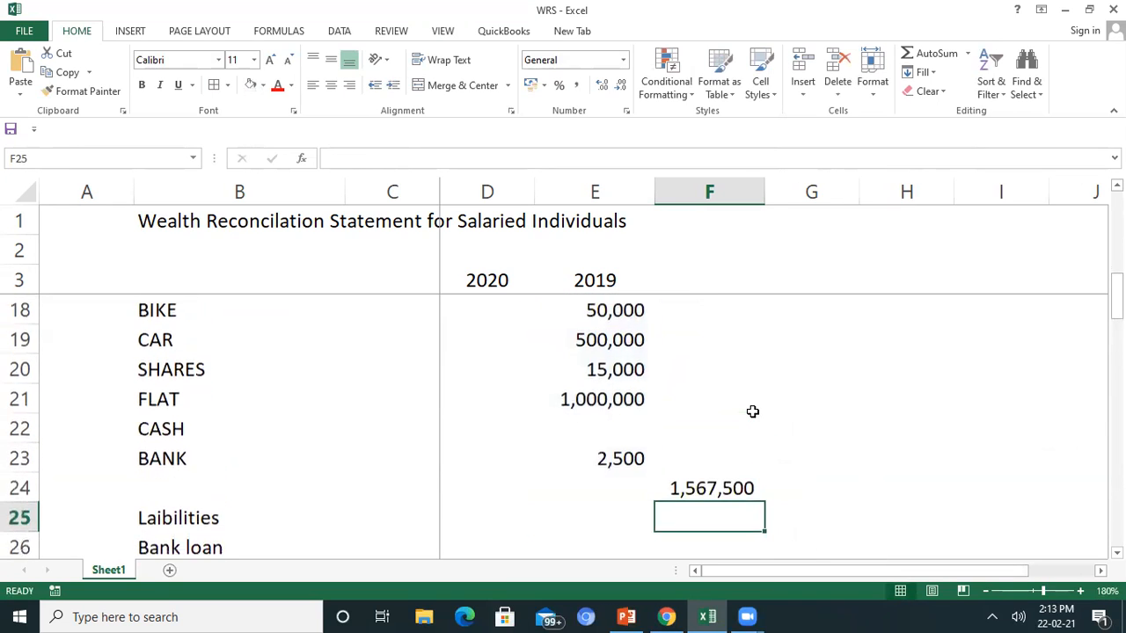
Step: Calculate the 2019 bank loan in helper cell F26 by subtracting the expected net assets from the asset total with =F24-E14
key(Up)
key(Left)
key(Left)
key(Down)
key(Right)
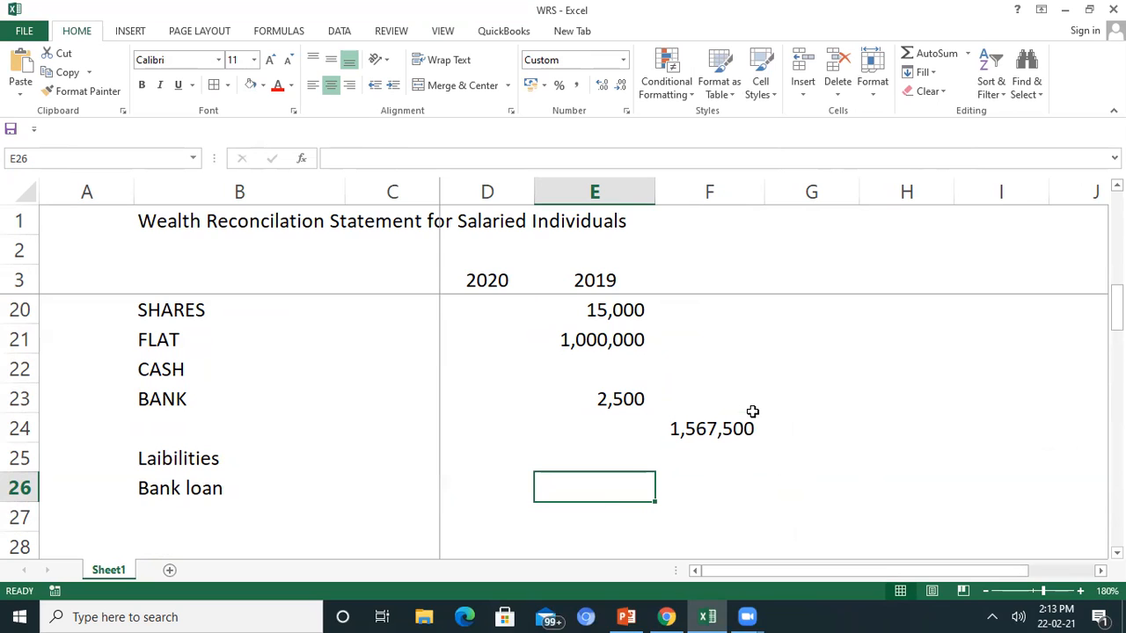
key(Right)
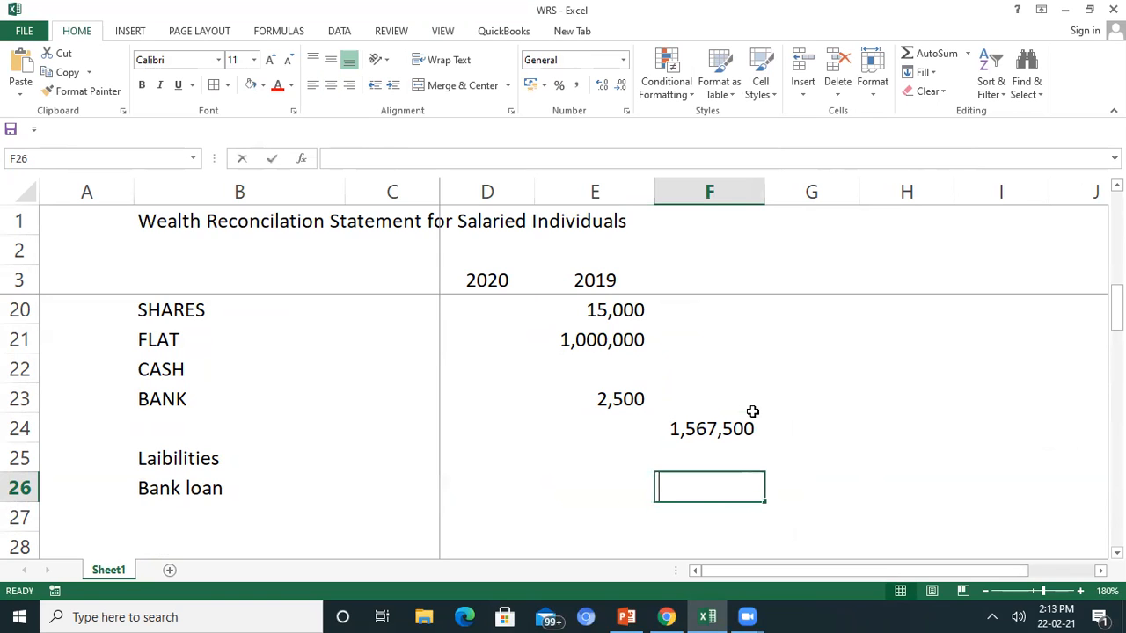
text(=)
key(Up)
key(Up)
text(-)
key(Up)
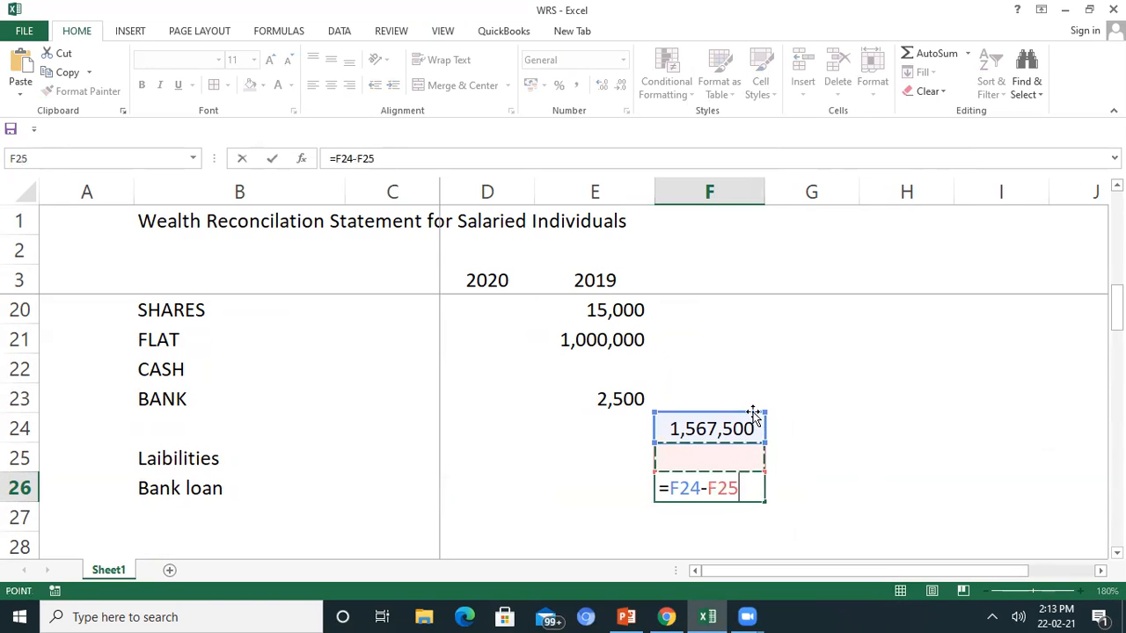
key(Up)
key(Up)
key(Up)
key(Up)
key(Up)
key(Up)
key(Up)
key(Up)
key(Left)
key(Left)
key(Up)
key(Up)
key(Up)
key(Right)
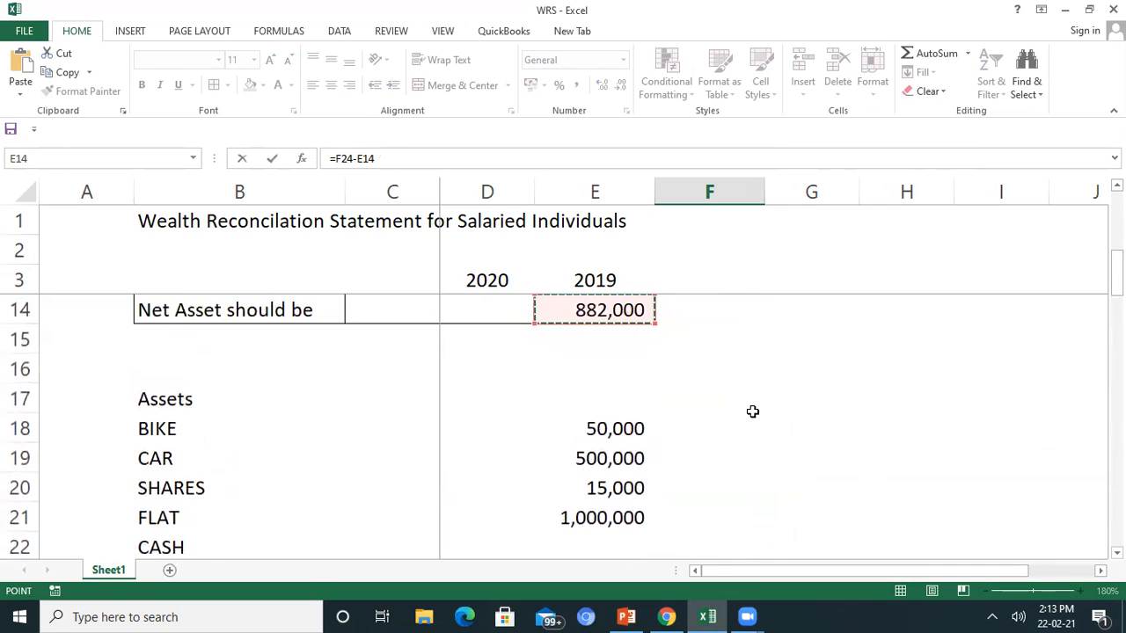
key(Return)
Step: Enter the 2019 bank loan in E26 as the negative amount -685500
key(Left)
key(Up)
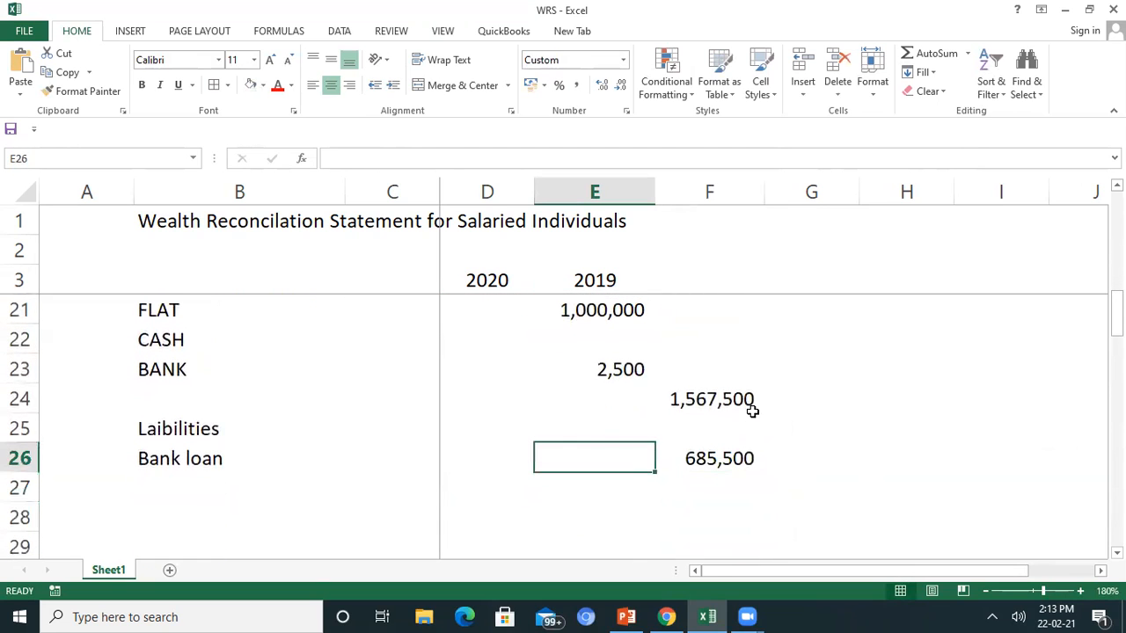
text(685500)
key(Return)
key(Up)
key(F2)
text(-)
key(Return)
Step: Clear the helper calculations in F24:F26
key(Up)
key(Right)
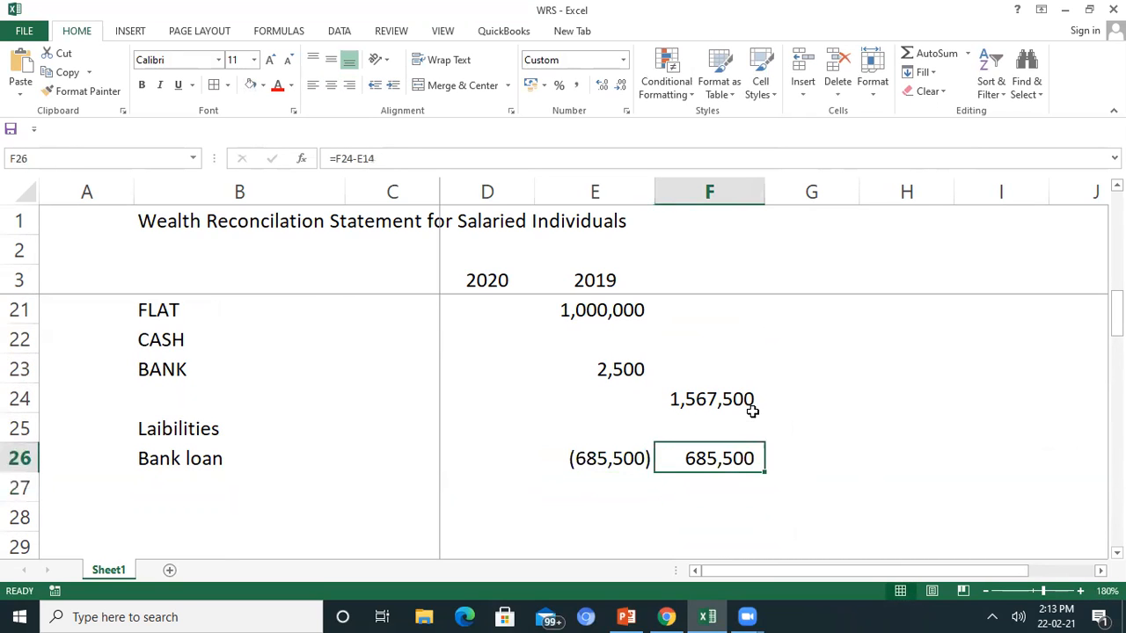
key(shift+Up)
key(shift+Up)
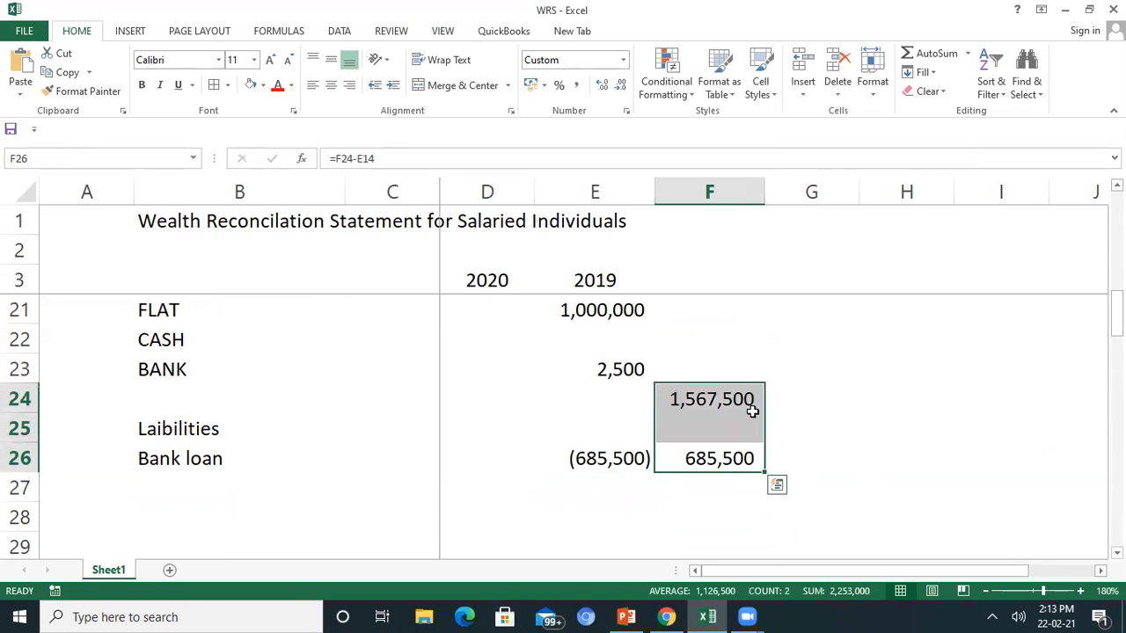
key(Delete)
Step: Enter the row label "Net Assets Total" in B28 below the bank loan
key(Left)
key(Down)
key(Down)
key(Left)
key(Left)
key(Left)
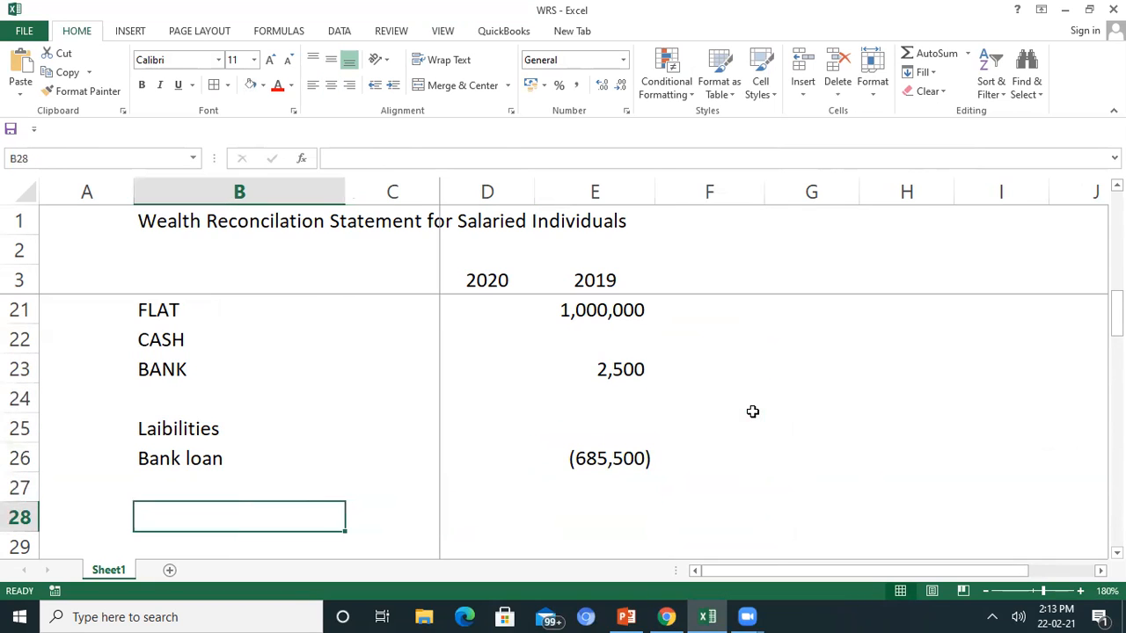
scroll(752, 412, down, 1)
key(Right)
key(Left)
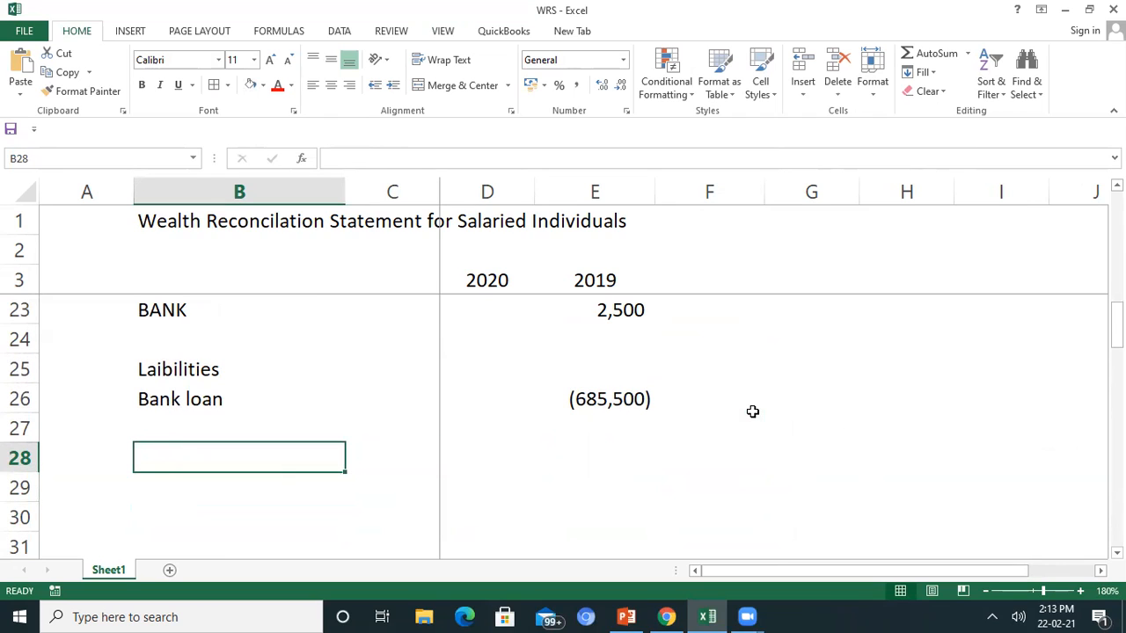
text(Ne)
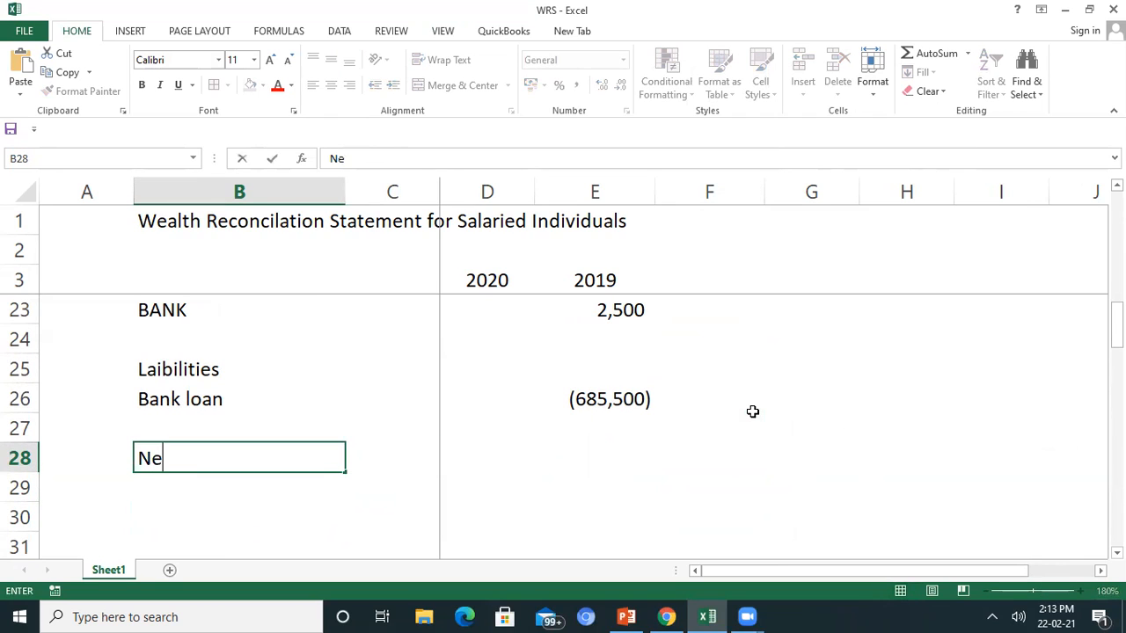
text(t sh)
key(BackSpace)
key(BackSpace)
text(Assets )
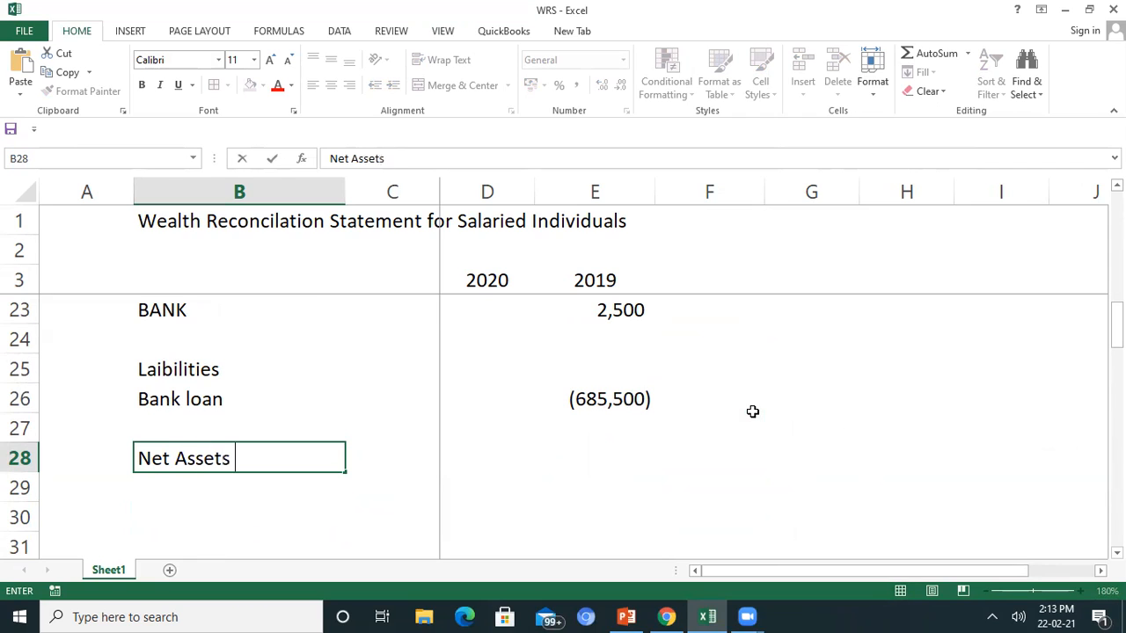
text(Total)
key(Return)
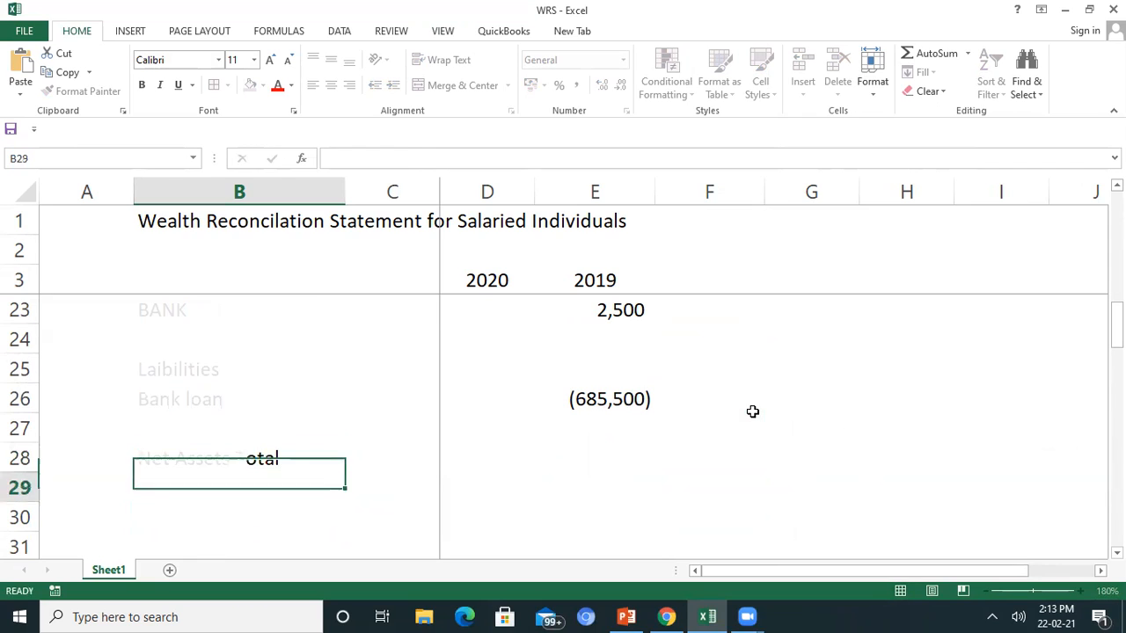
Step: Calculate the 2019 net assets total in E28 with =SUM(E18:E24)+E26
key(Up)
key(Right)
key(Right)
key(Right)
key(Right)
key(Left)
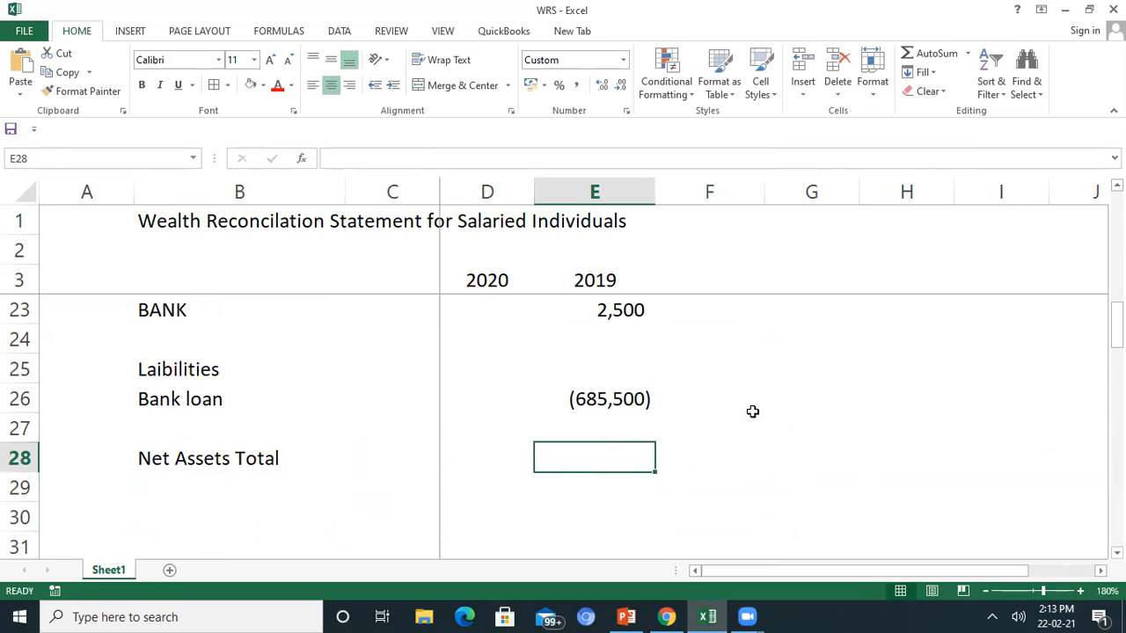
text(=sum()
key(Up)
key(Up)
key(Up)
key(Up)
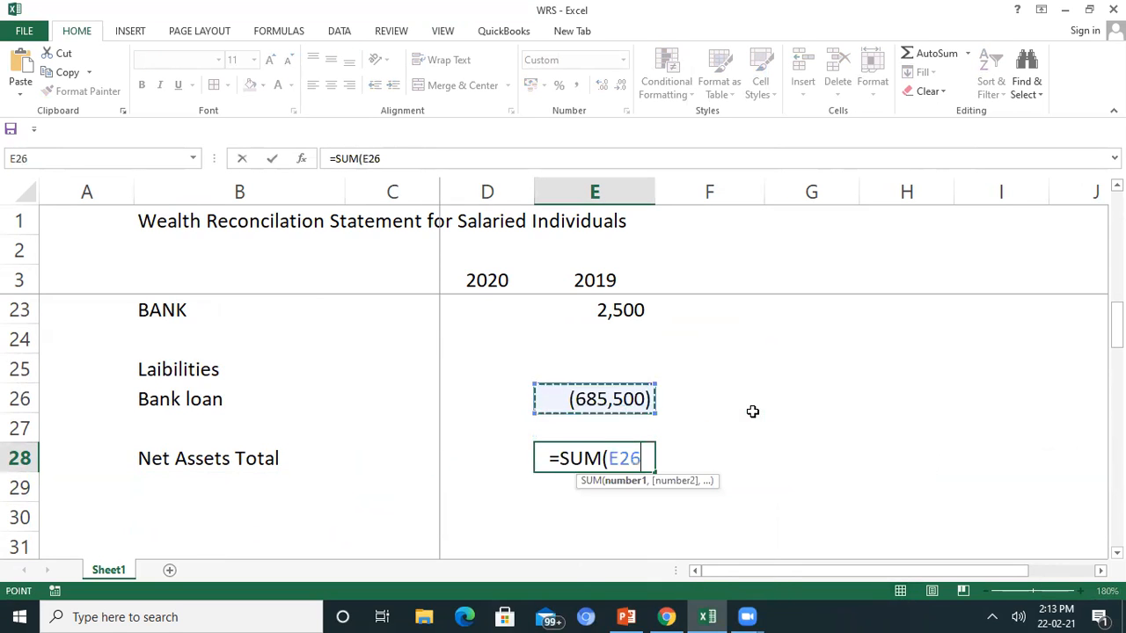
key(shift+Up)
key(shift+Up)
key(shift+Up)
key(shift+Up)
key(shift+Up)
key(shift+Up)
key(shift+Up)
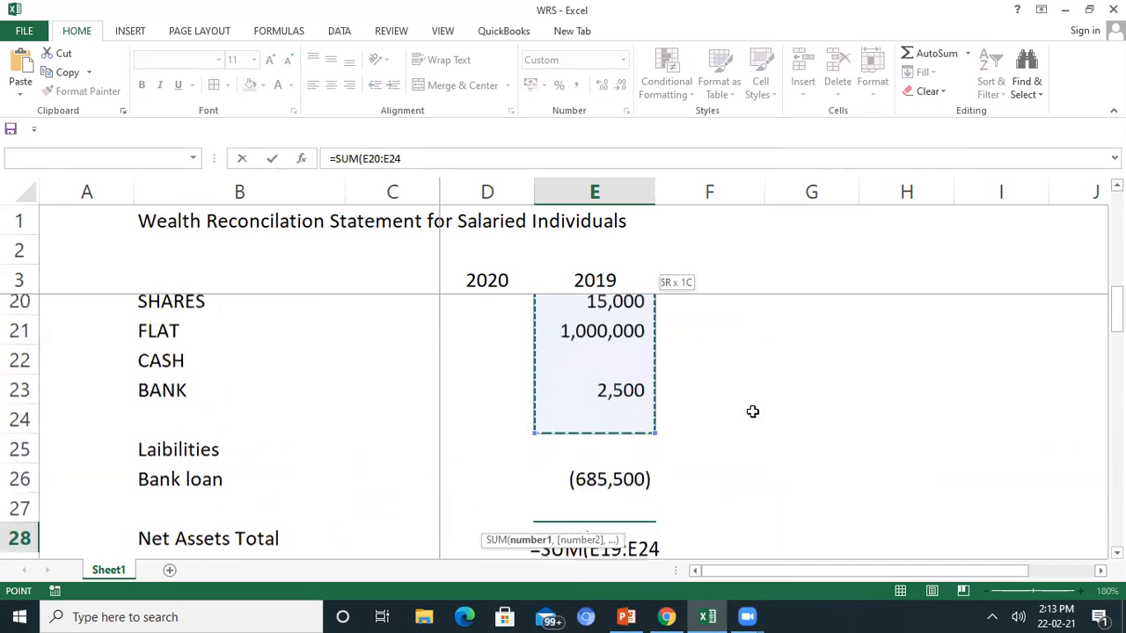
key(shift+Down)
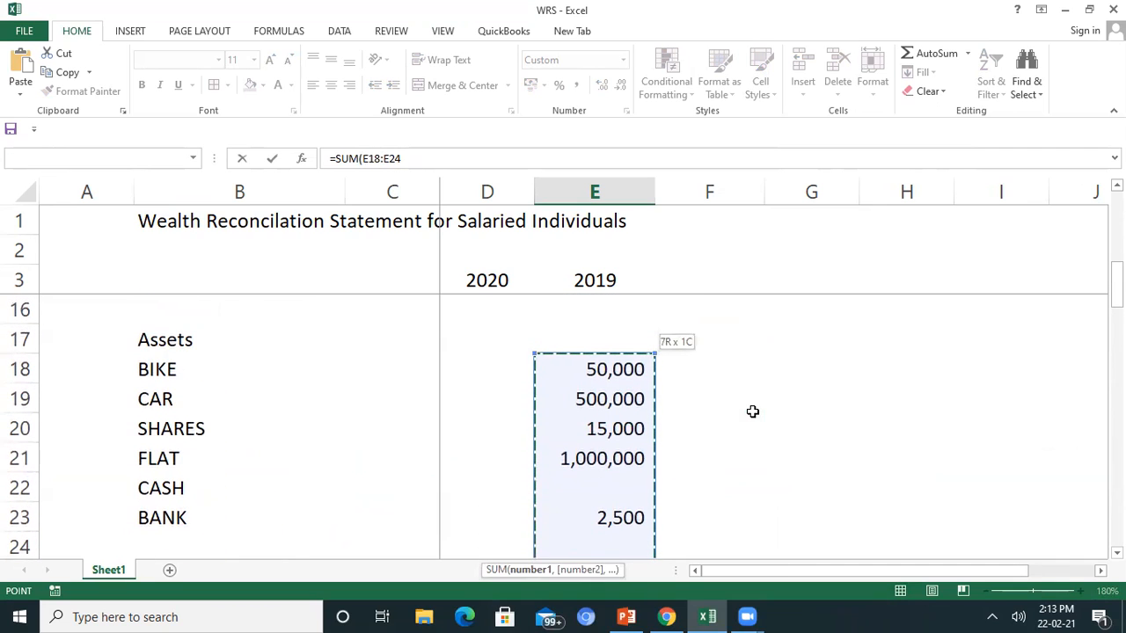
text()-)
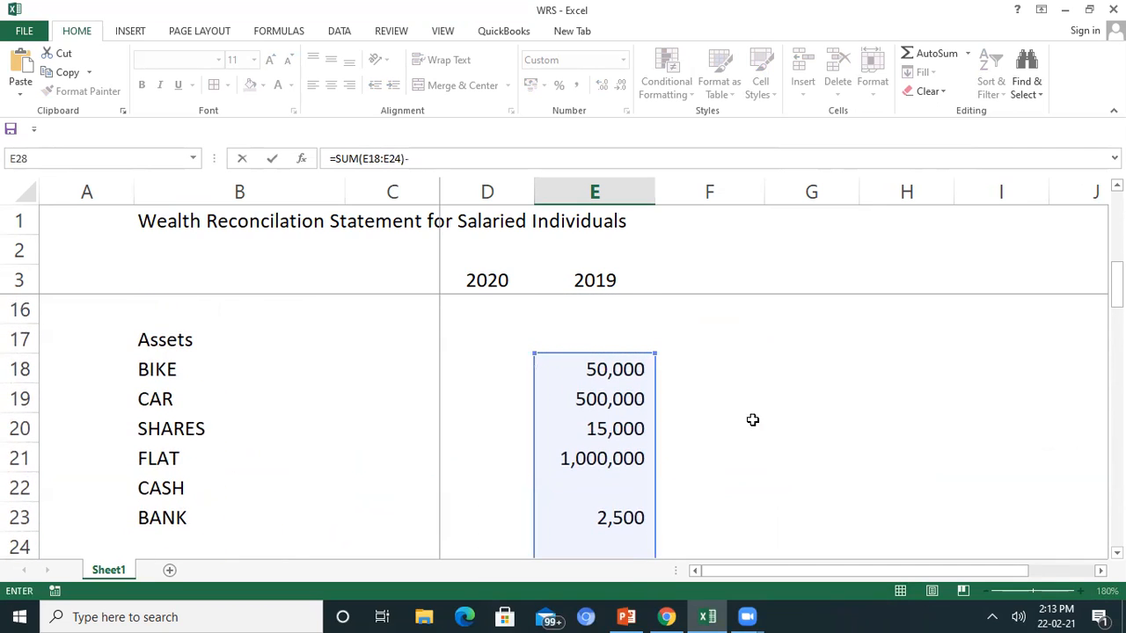
scroll(752, 419, down, 1)
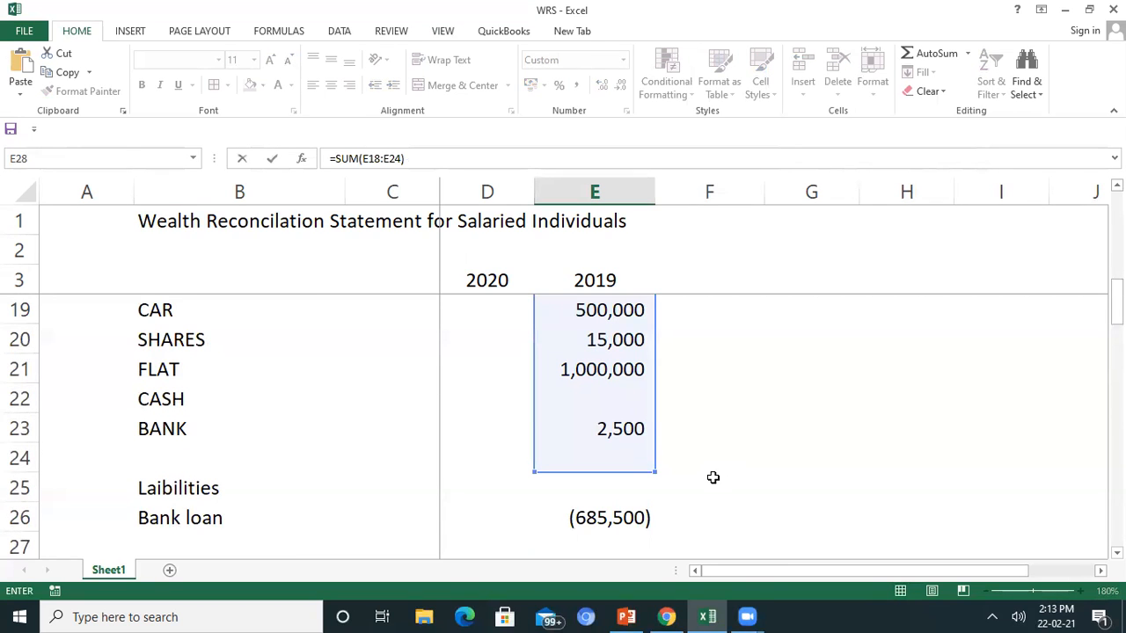
click(626, 514)
key(Return)
key(Return)
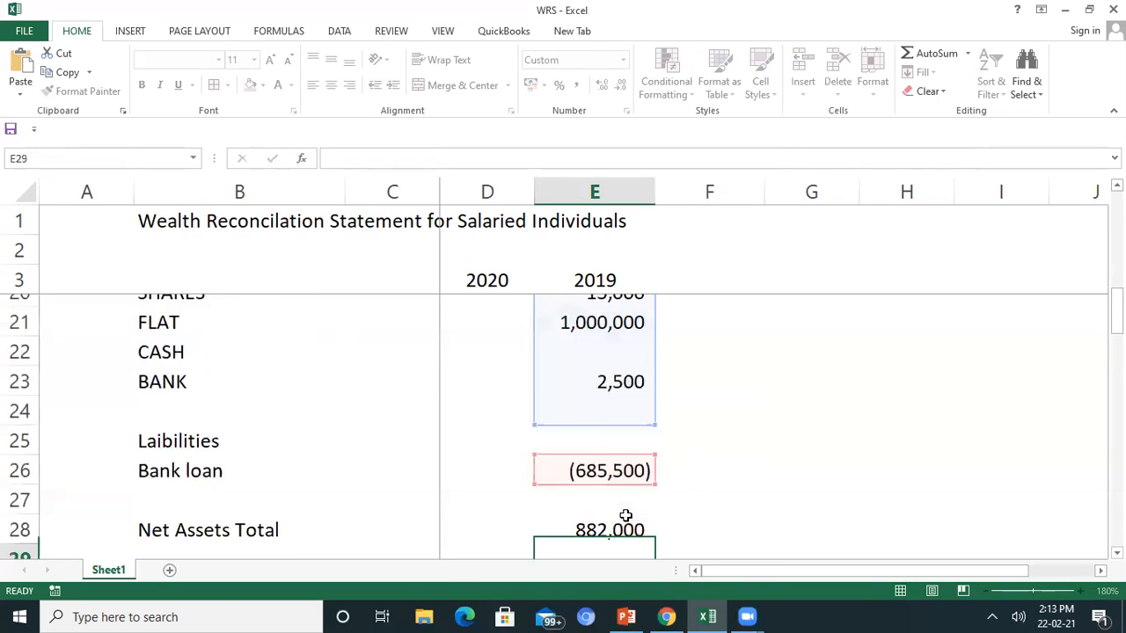
key(Up)
key(Up)
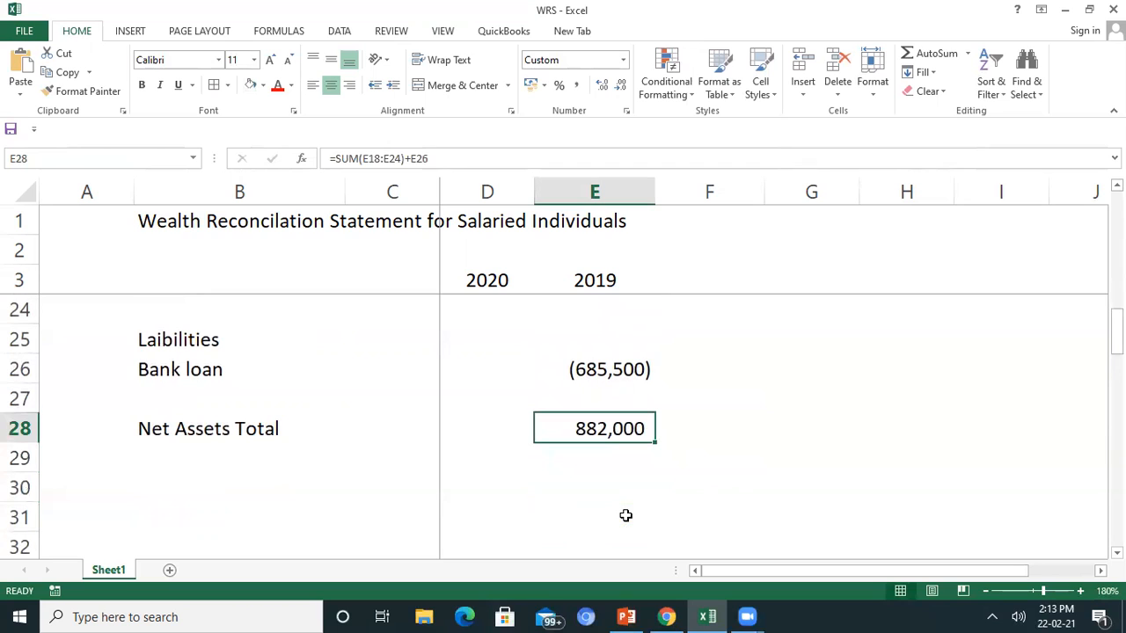
Step: Apply all borders to the Net Assets Total row B28:E28 and the Bank loan row B26:E26
key(Left)
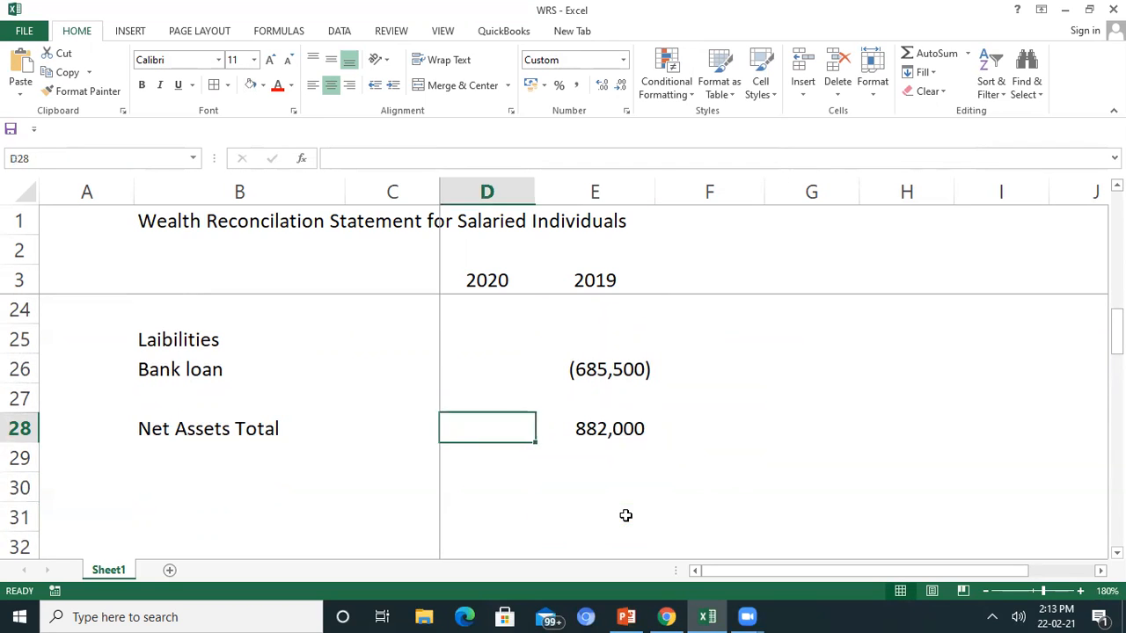
key(Right)
key(shift+Left)
key(shift+Left)
key(shift+Left)
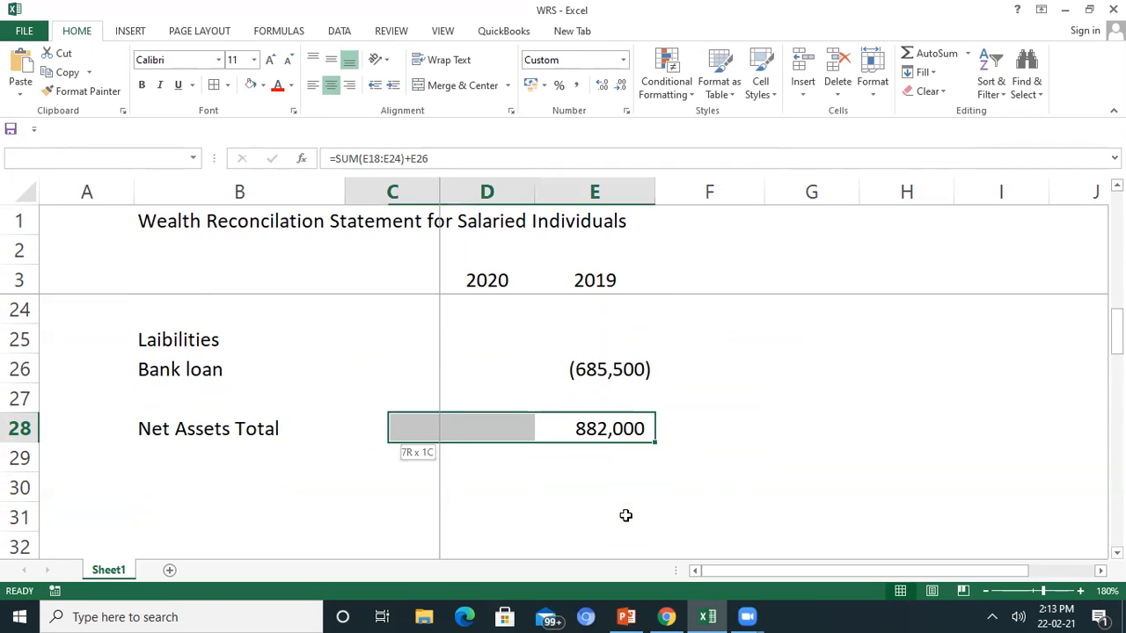
click(216, 85)
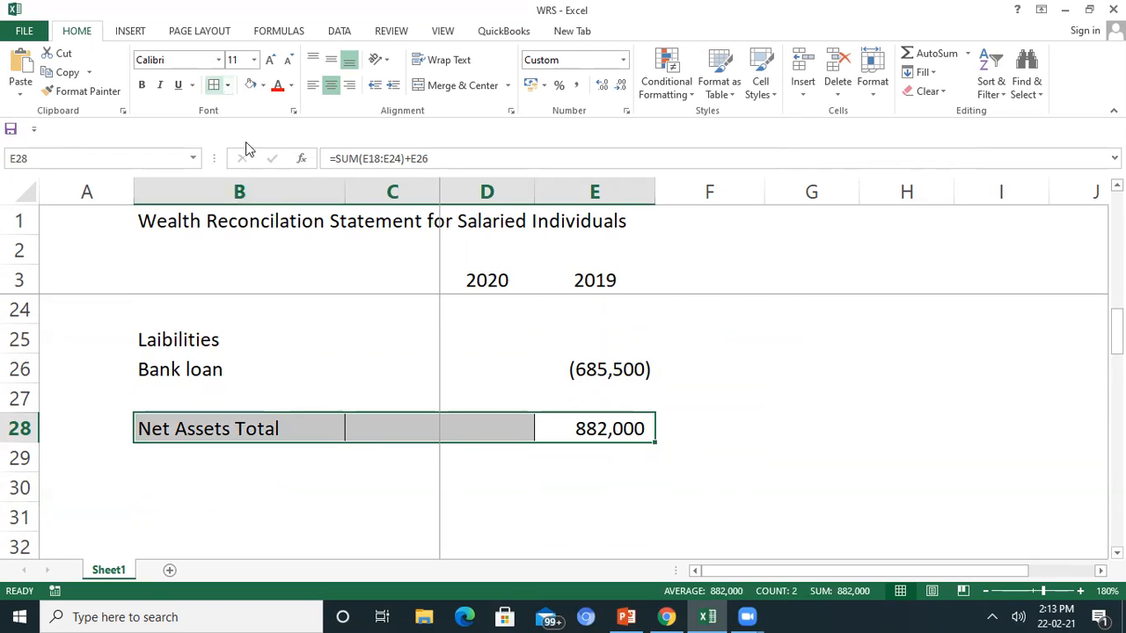
drag(613, 369, 281, 366)
click(216, 85)
Step: Apply all borders to the asset rows from BIKE to BANK, B18:E23
scroll(572, 317, up, 1)
drag(637, 374, 244, 452)
click(214, 86)
Step: Enter the row label "Difference" in B30 below the net assets total
scroll(674, 364, down, 6)
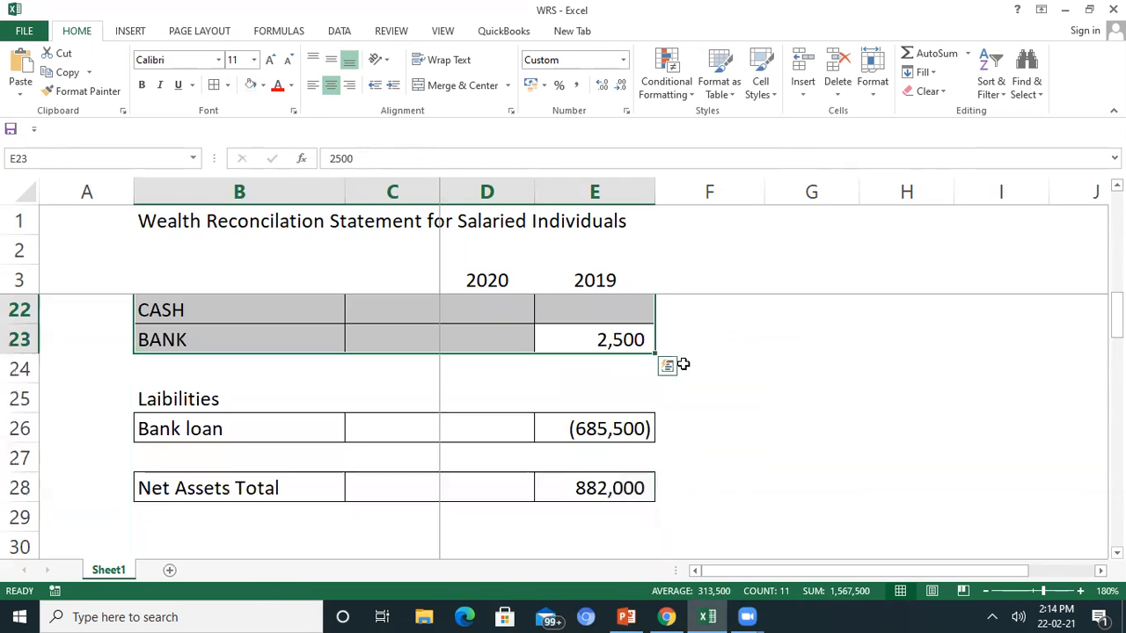
scroll(322, 440, up, 2)
click(256, 459)
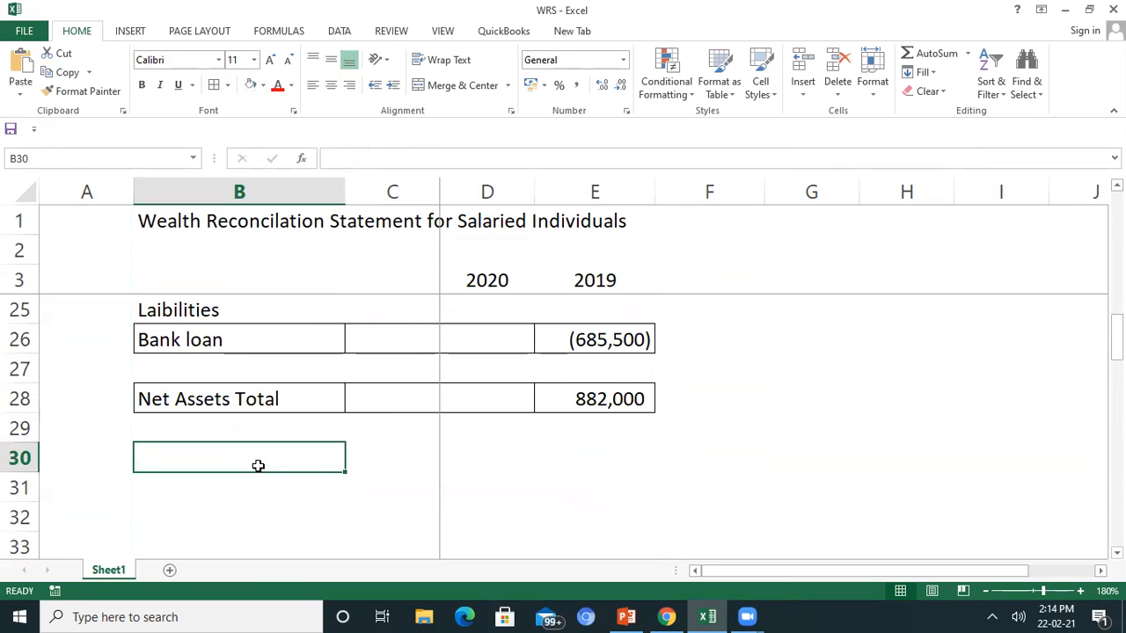
text(Difference)
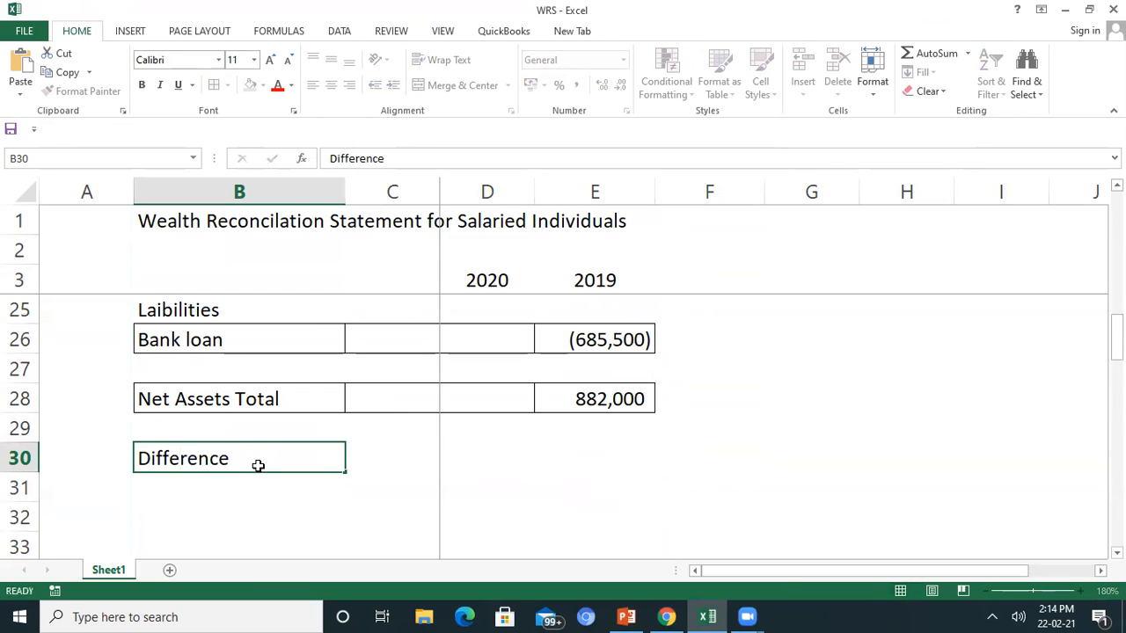
Step: Calculate the 2019 difference between expected and itemised net assets in E30 with =E14-E28
key(Right)
key(Right)
key(Right)
key(Right)
key(Left)
text(=)
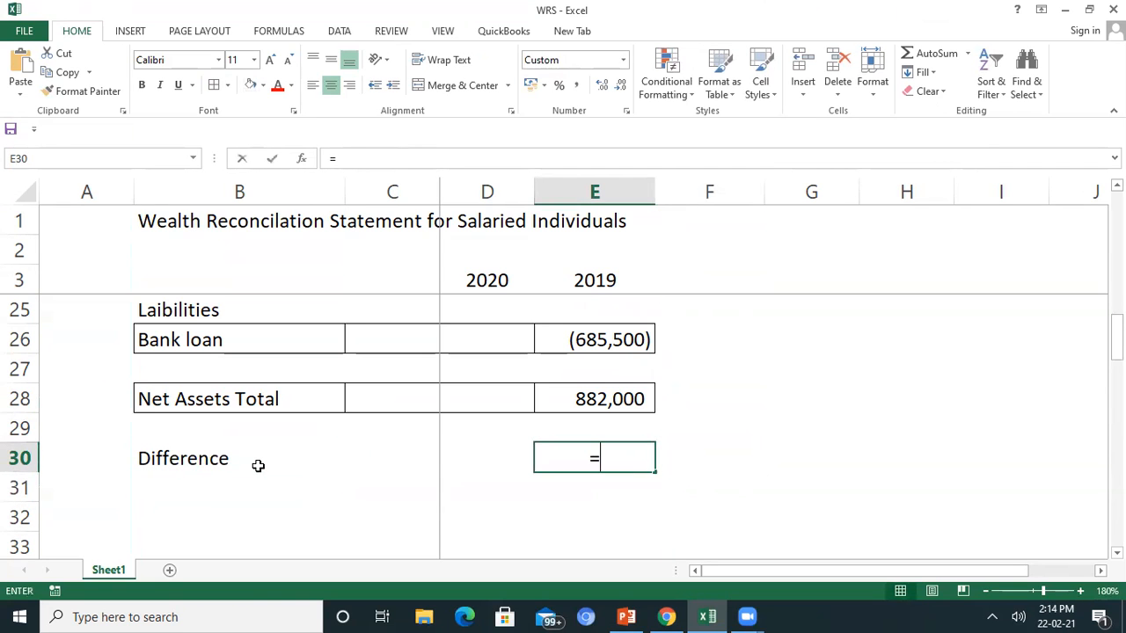
key(Up)
key(Up)
key(Up)
key(Up)
key(Up)
key(Up)
key(Up)
key(Up)
key(Up)
key(Up)
key(Up)
key(Up)
key(Up)
key(Up)
key(Up)
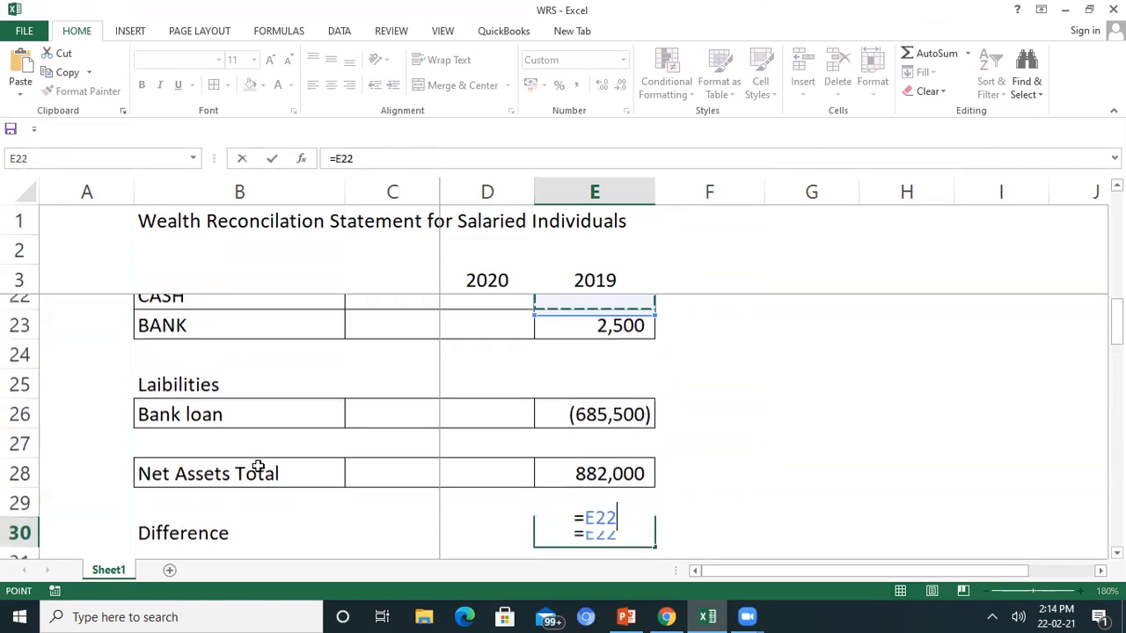
key(Up)
key(Up)
key(Up)
key(Down)
key(Down)
text(-)
key(Down)
key(Down)
key(Down)
key(Down)
key(Up)
key(Up)
key(Up)
key(Up)
key(Up)
key(Up)
key(Up)
key(Down)
key(Return)
key(Up)
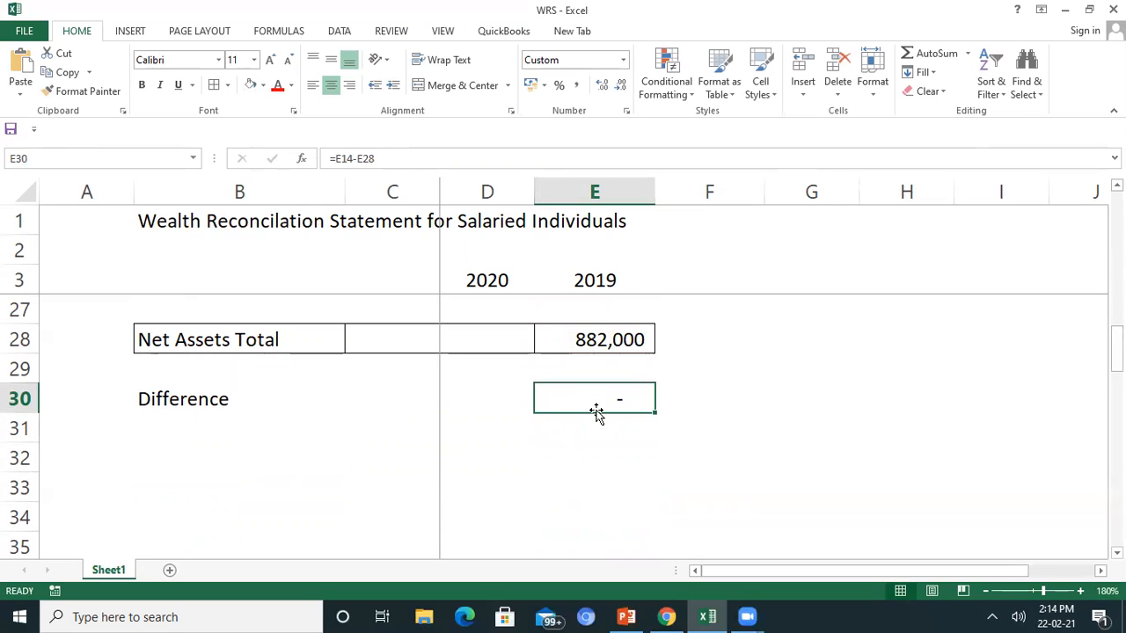
Step: Apply all borders to the Difference row B30:E30
drag(251, 402, 589, 399)
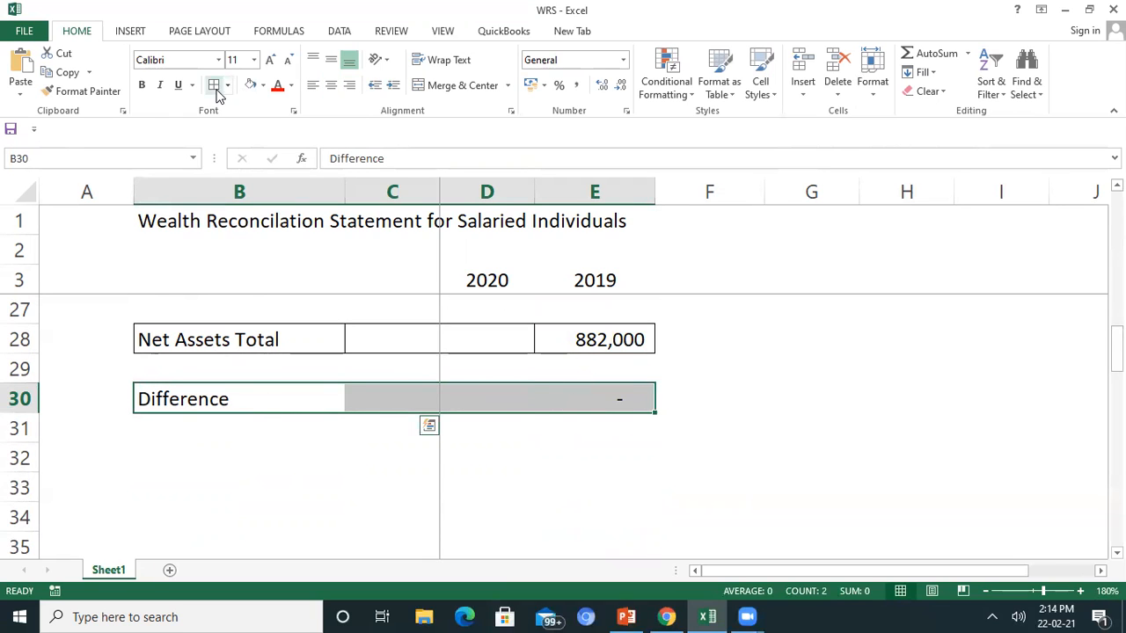
scroll(703, 431, up, 1)
click(703, 447)
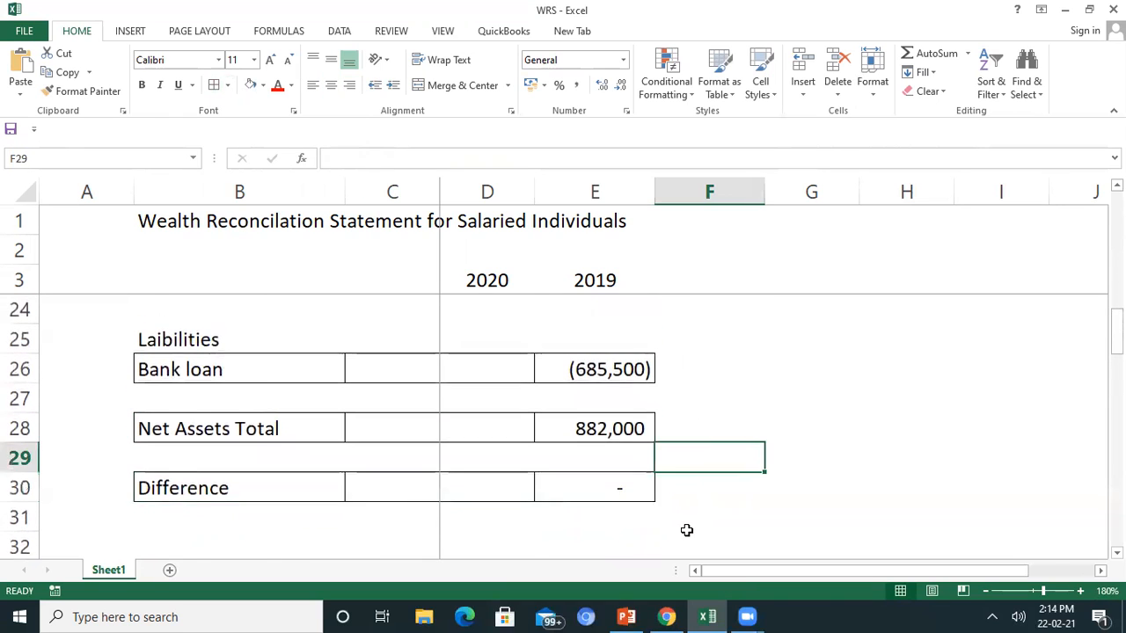
Step: Link the 2020 opening balance in D4 to the 2019 net assets total with =E28
scroll(687, 531, up, 7)
click(490, 314)
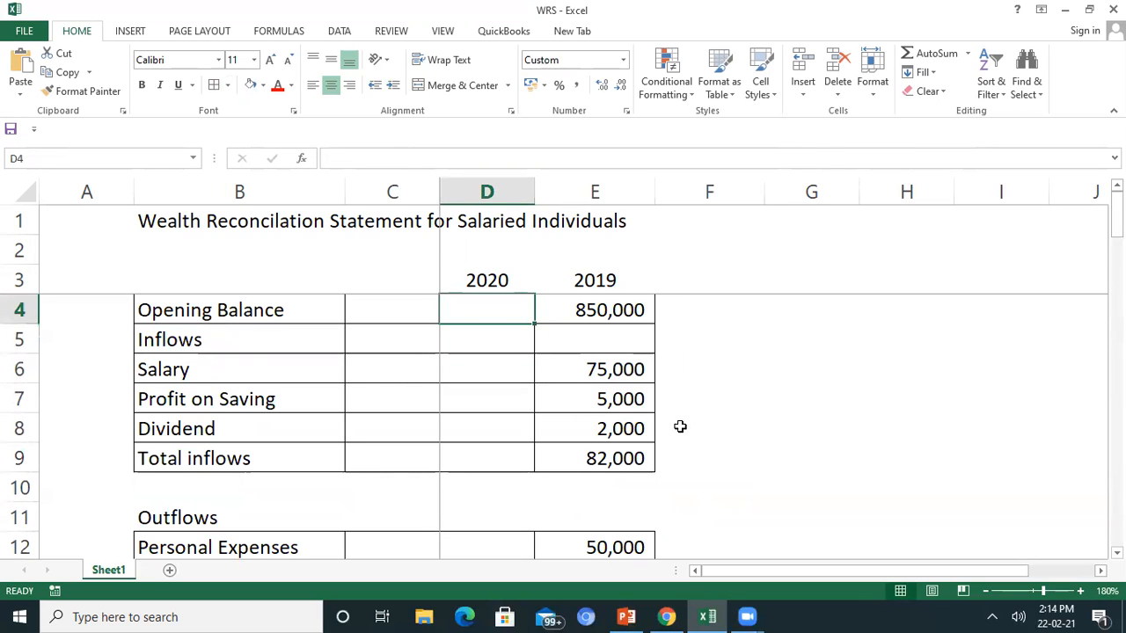
text(=)
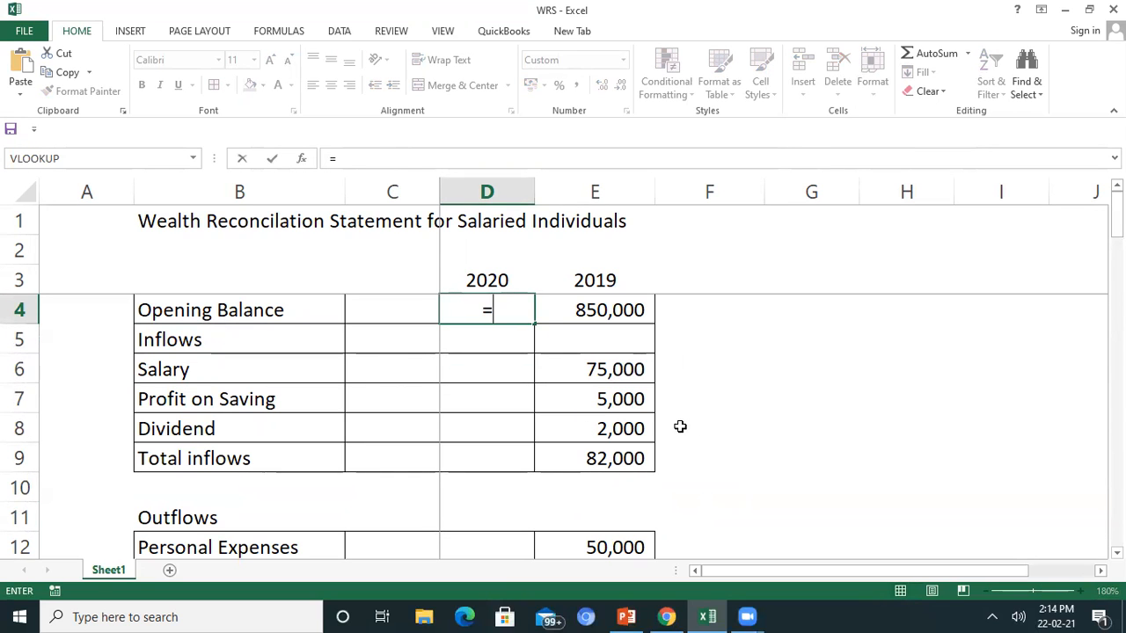
scroll(680, 427, down, 5)
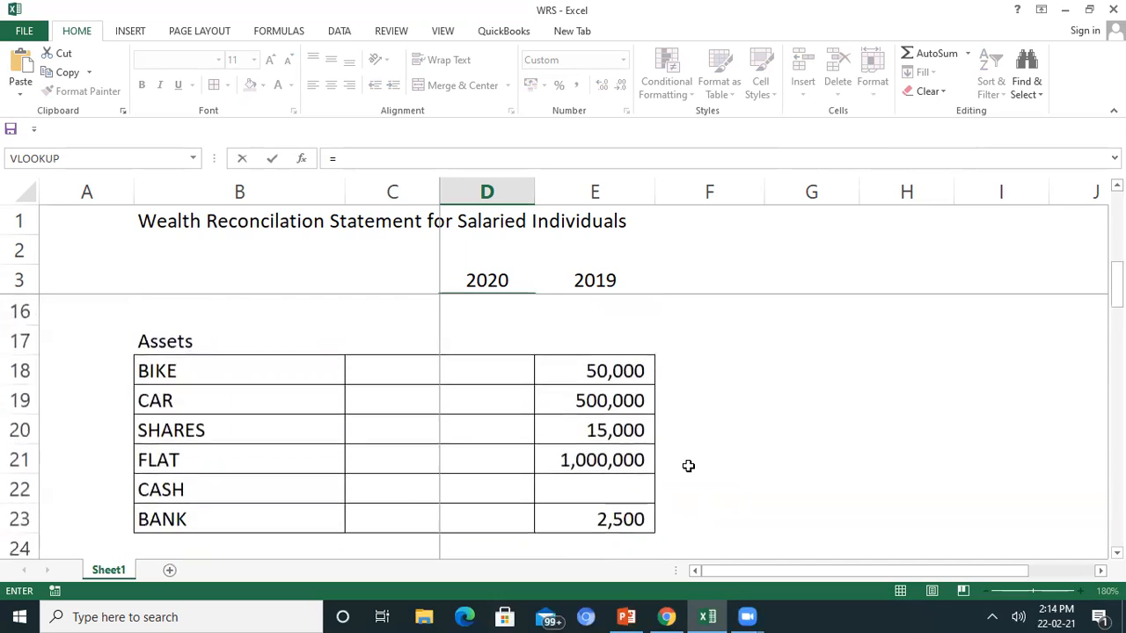
scroll(693, 476, down, 1)
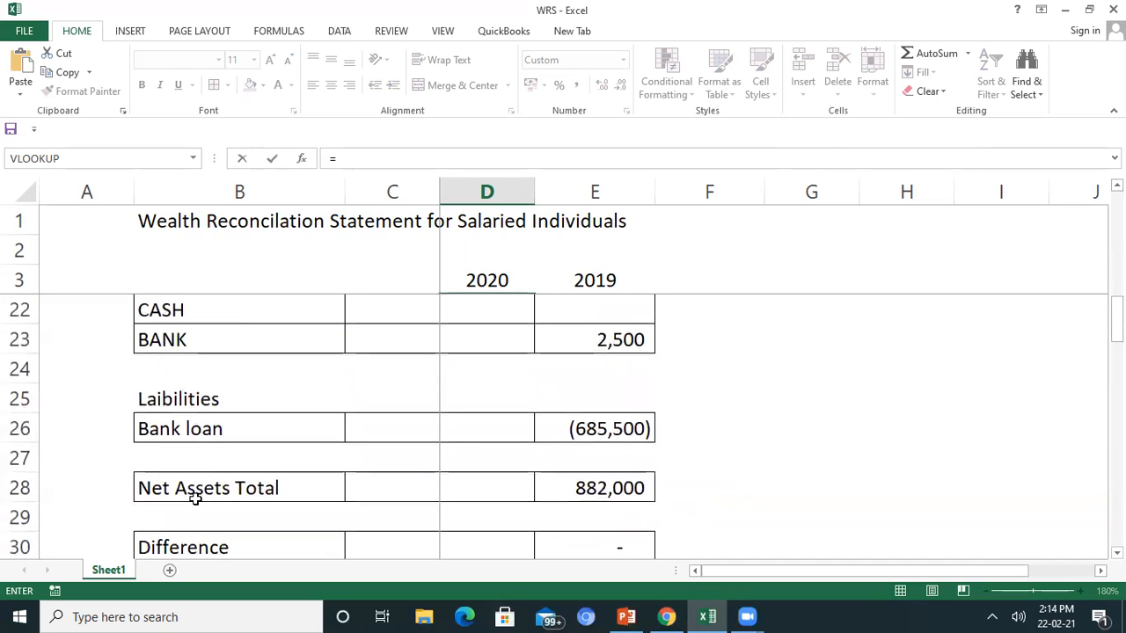
click(635, 494)
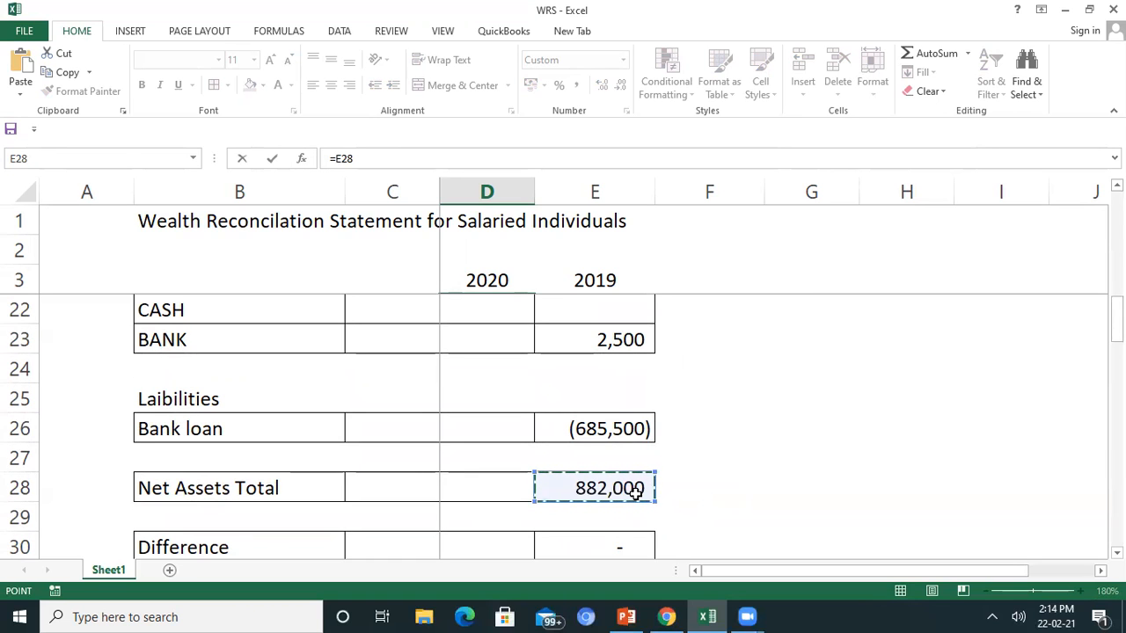
key(Return)
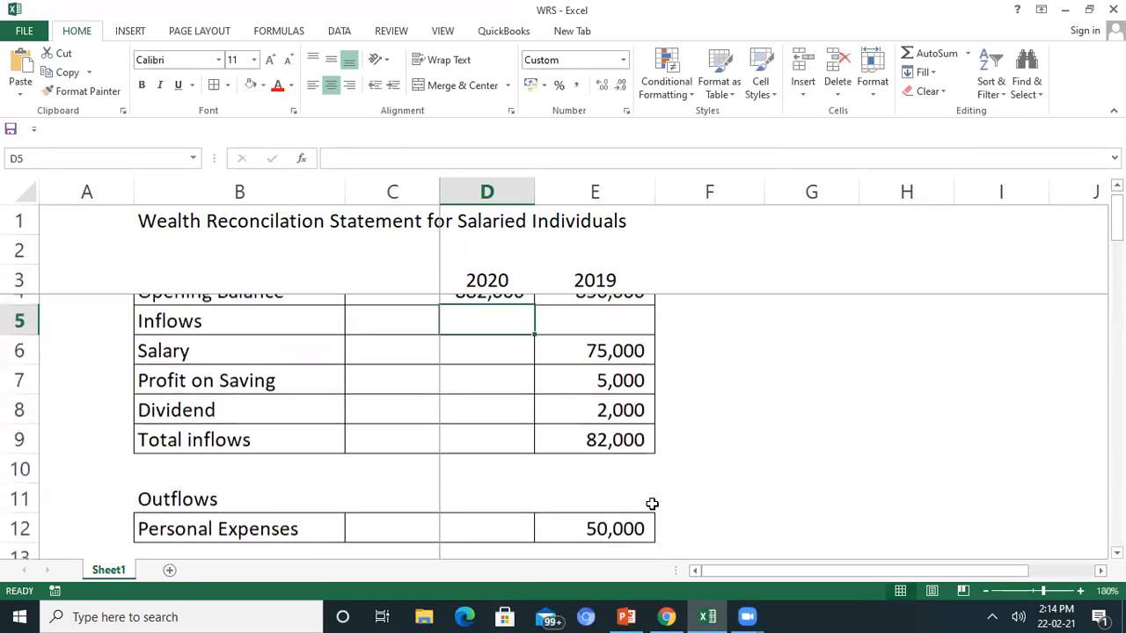
click(487, 312)
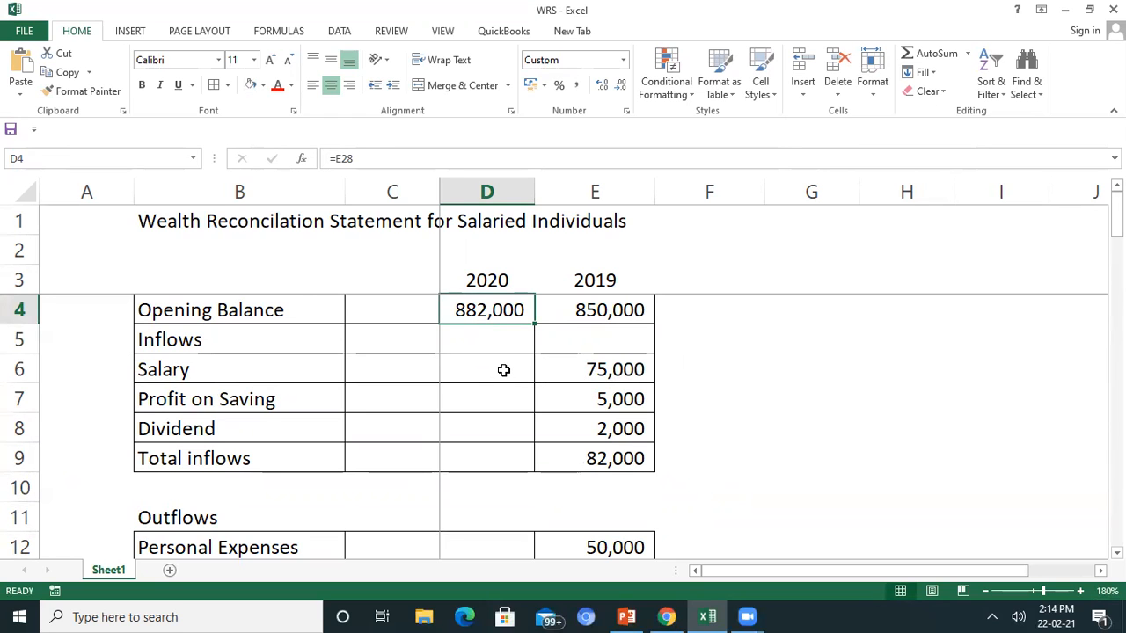
Step: Review the 2020 cells for inflows, expenses, assets, bank loan and difference, along with the inflow and expense labels
drag(502, 369, 507, 452)
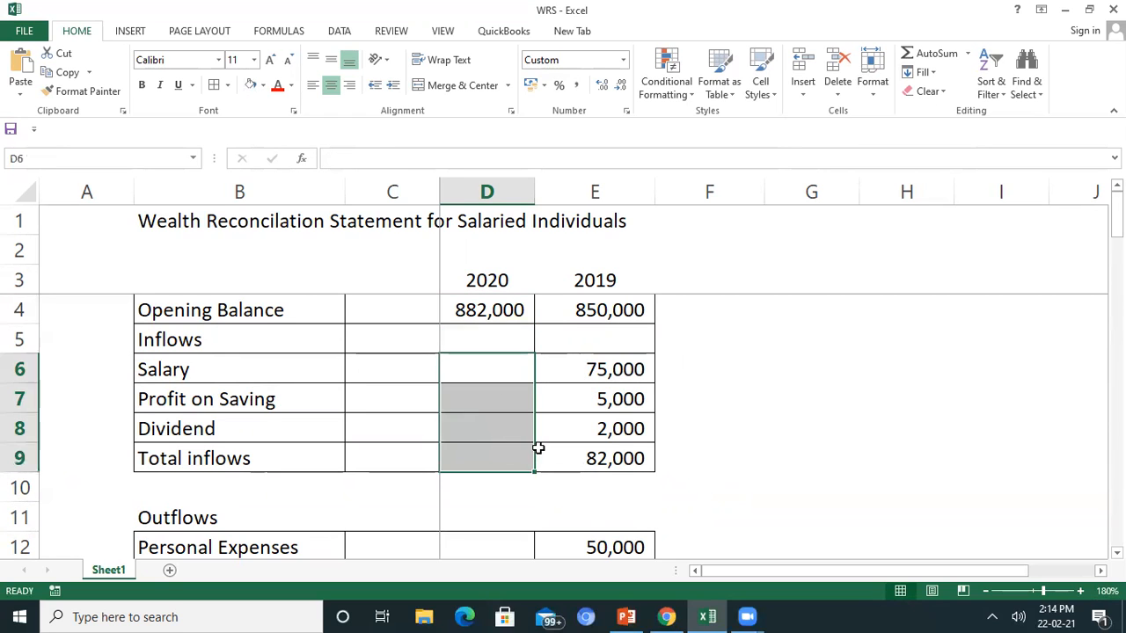
scroll(536, 448, down, 1)
click(507, 451)
scroll(507, 452, down, 3)
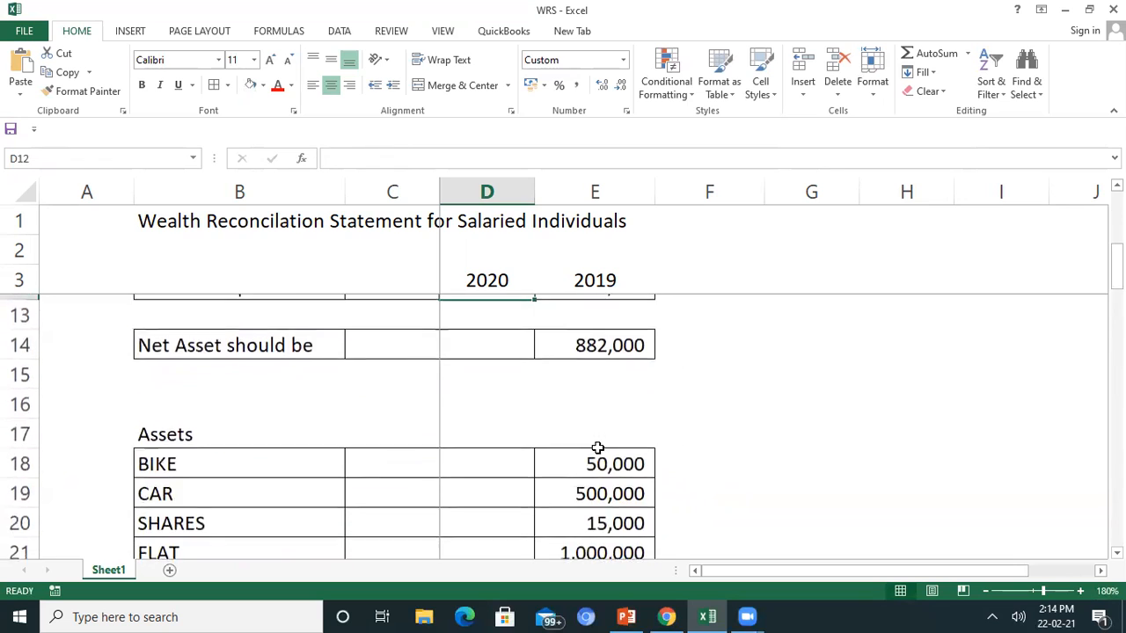
drag(501, 367, 513, 518)
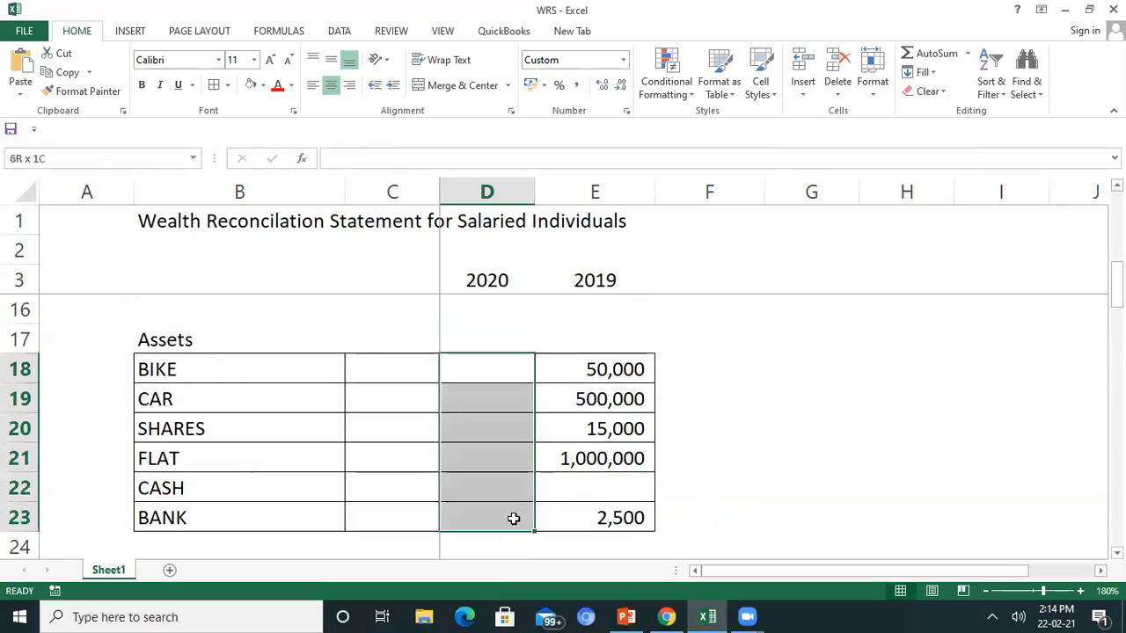
scroll(631, 467, down, 2)
click(513, 429)
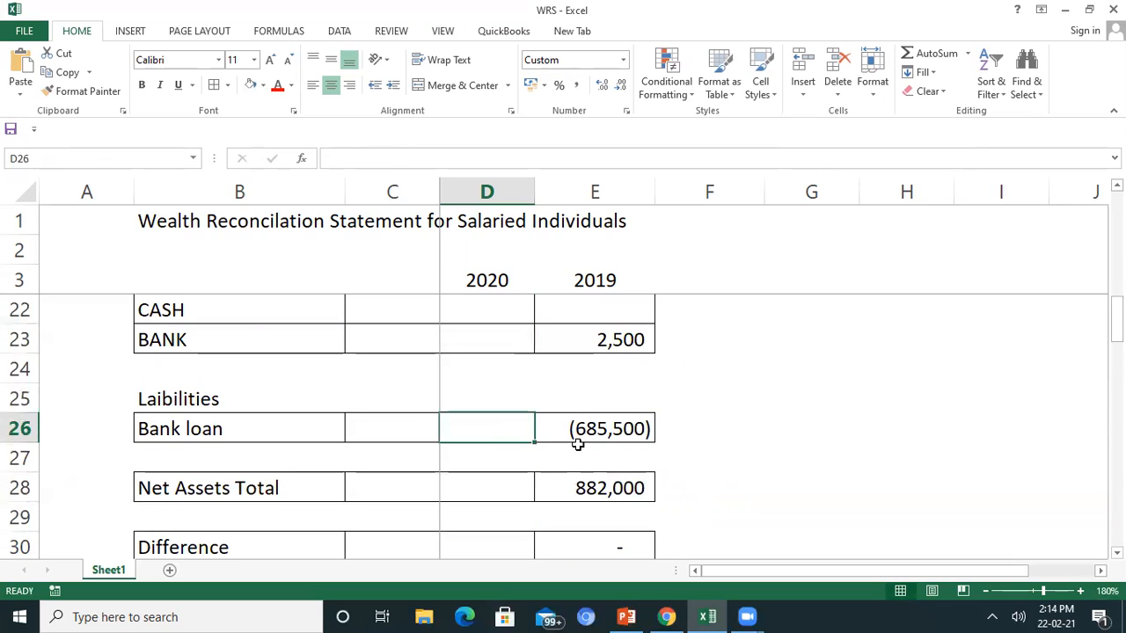
scroll(583, 458, down, 1)
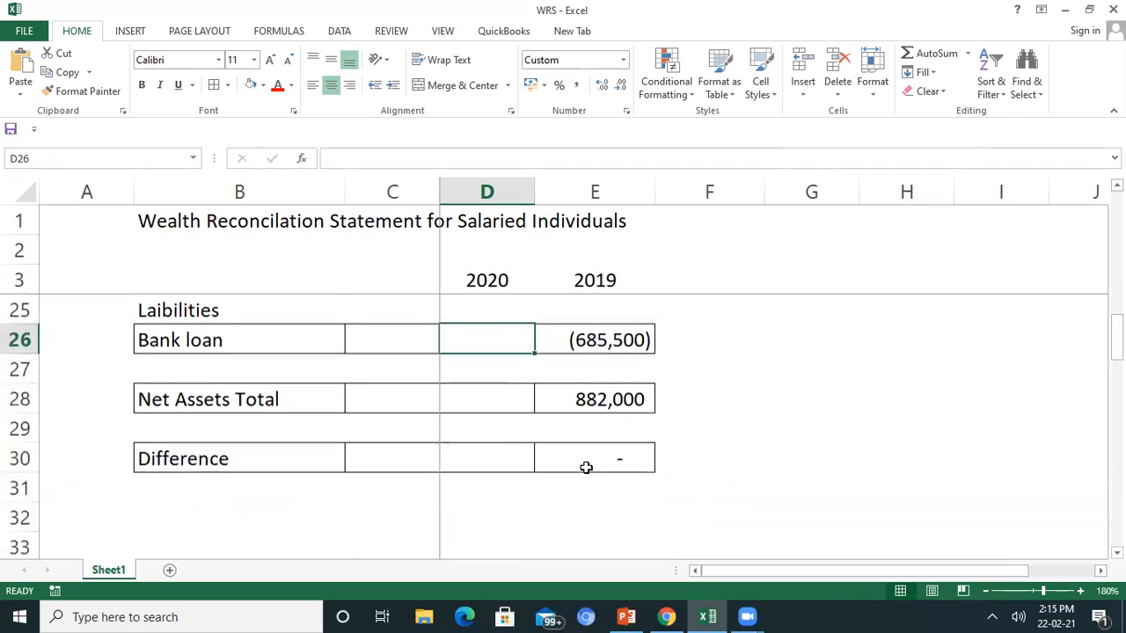
click(478, 462)
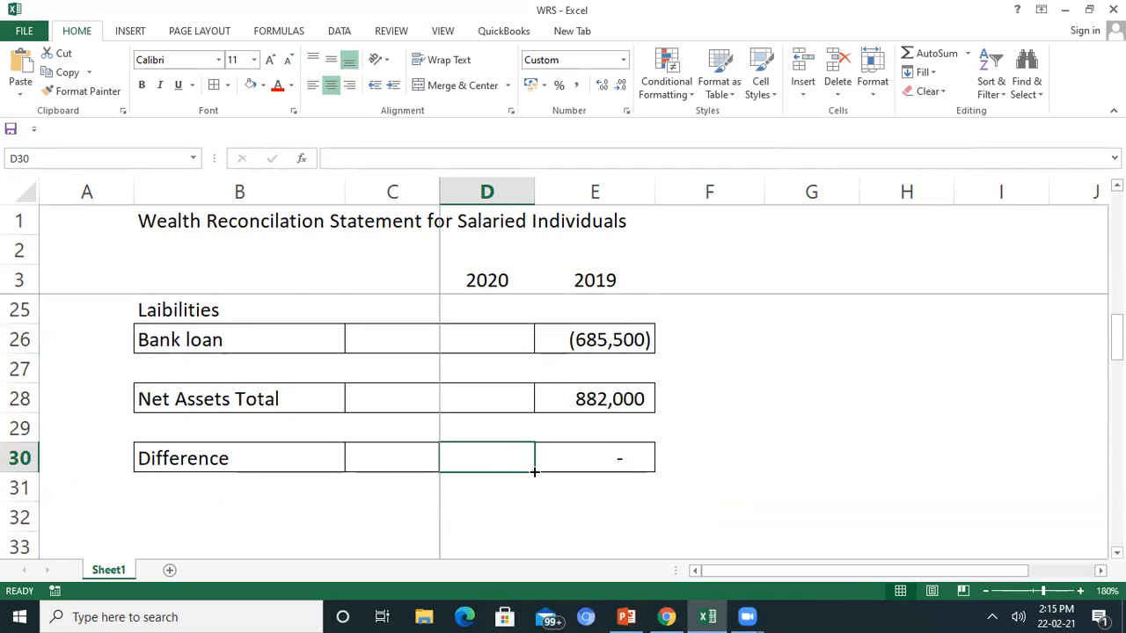
scroll(536, 475, up, 6)
scroll(538, 482, up, 1)
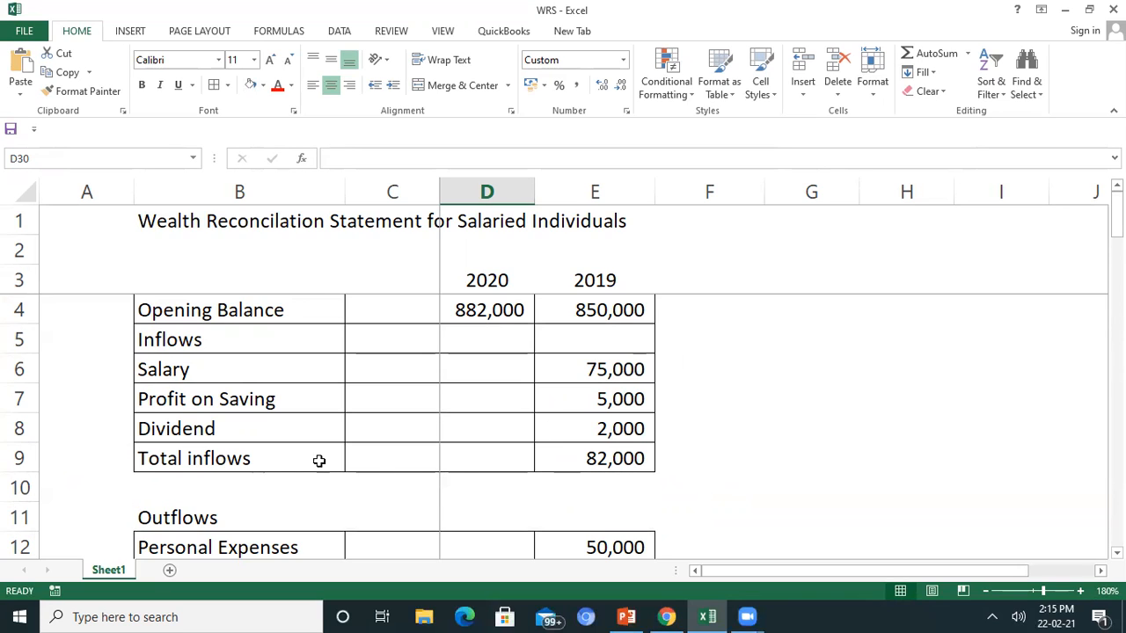
drag(228, 359, 264, 440)
scroll(273, 446, down, 1)
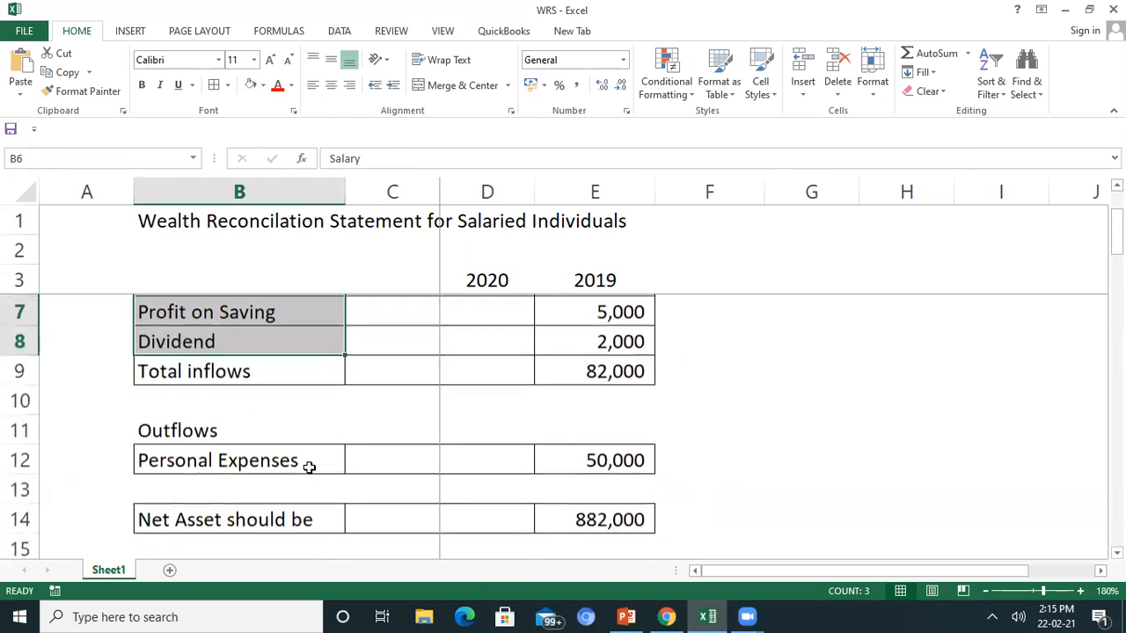
click(252, 453)
scroll(346, 495, down, 3)
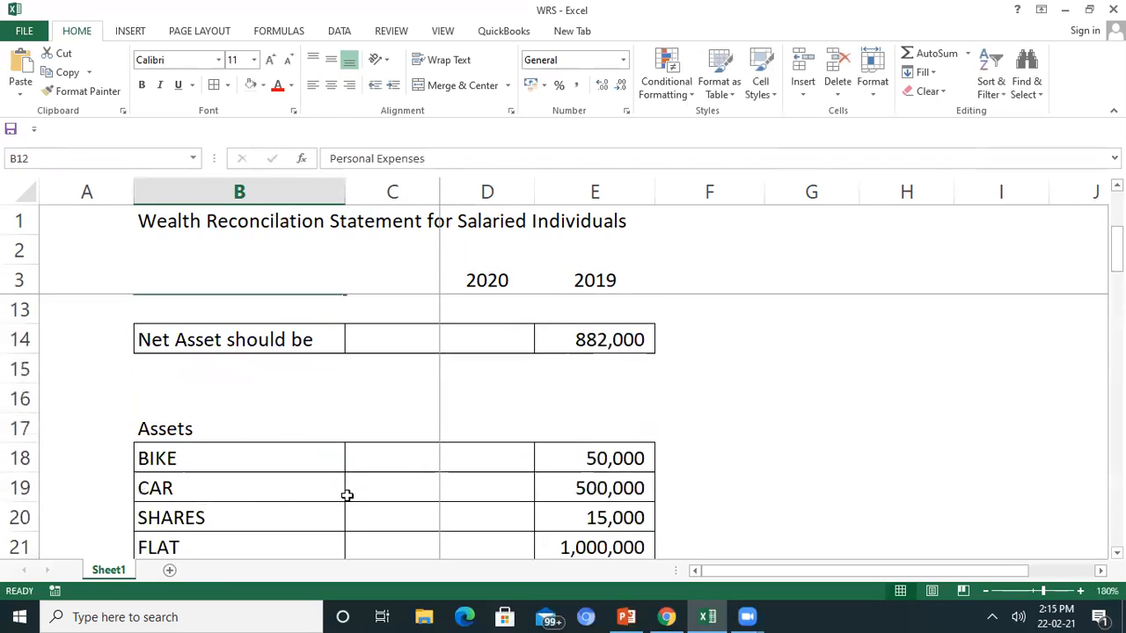
Step: Review the 2019 column from the opening balance through inflows, personal expenses and expected net assets to the asset list
scroll(378, 508, up, 4)
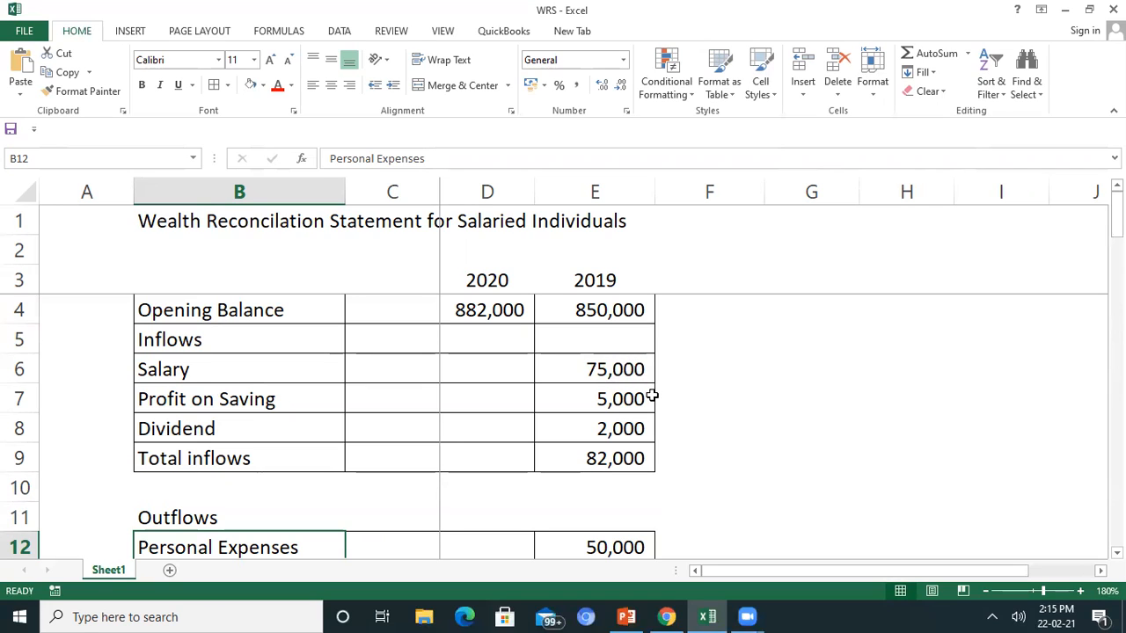
scroll(651, 398, down, 1)
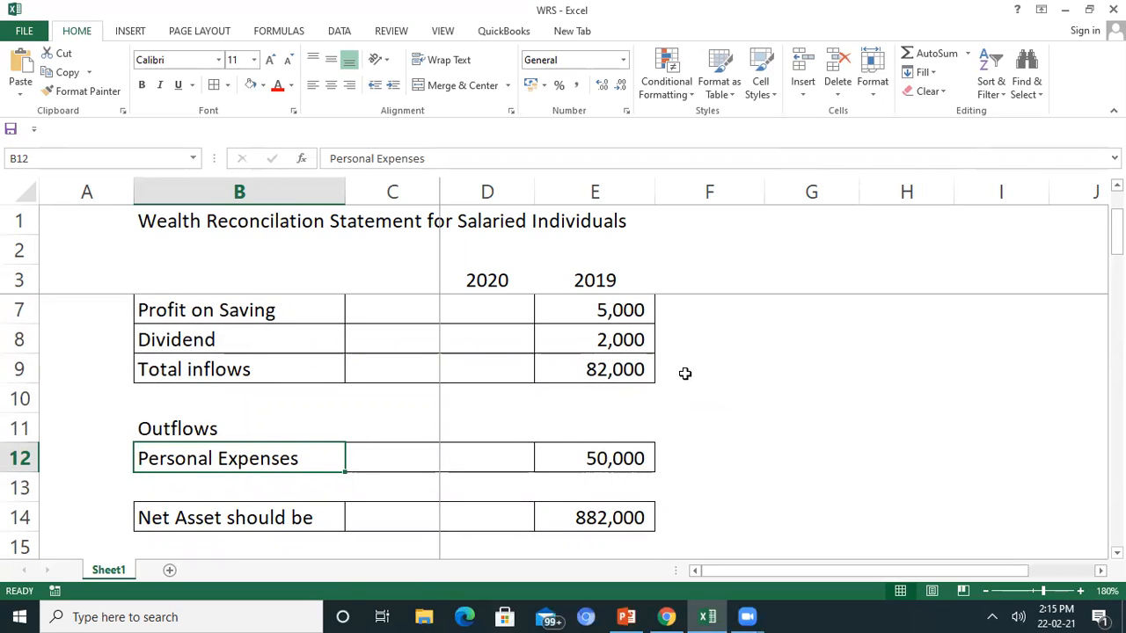
click(789, 308)
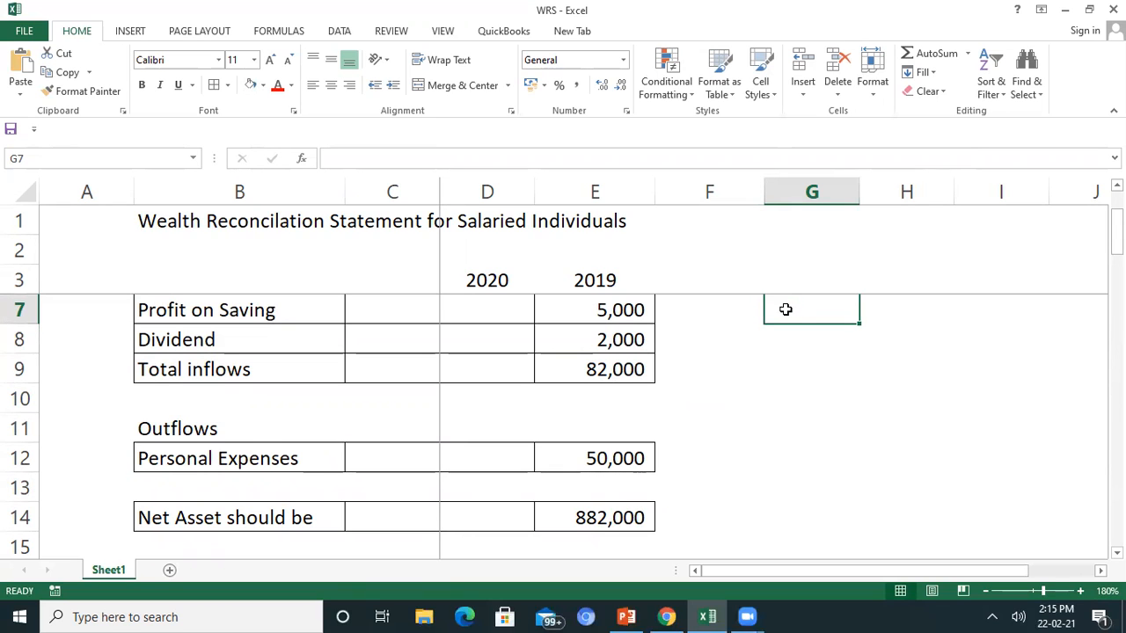
scroll(683, 441, up, 1)
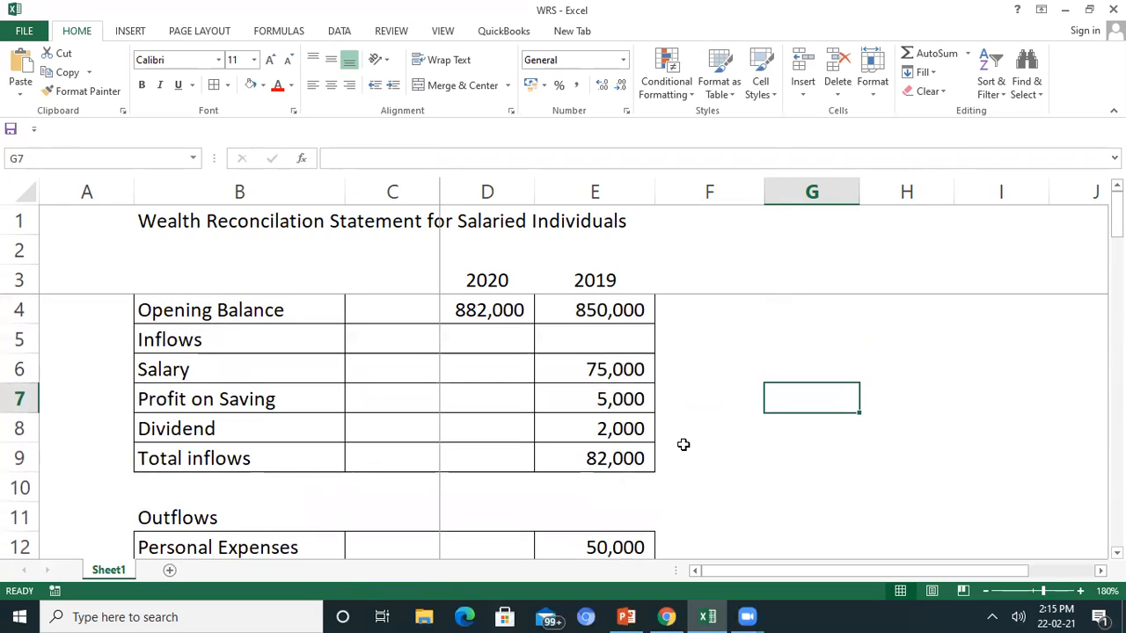
scroll(684, 450, down, 1)
scroll(684, 453, down, 1)
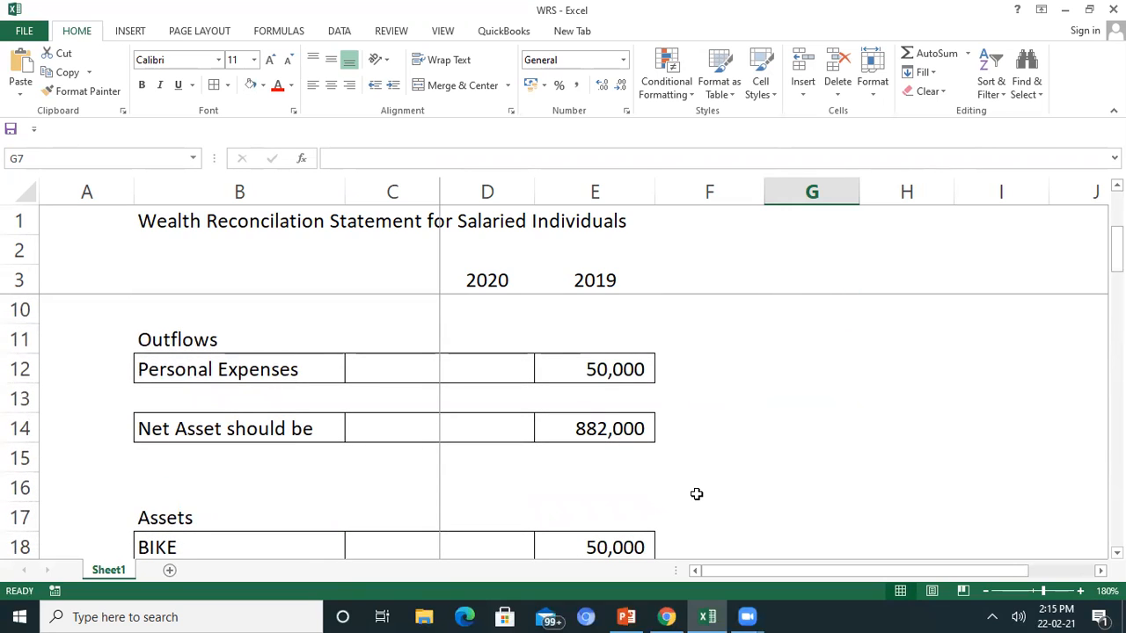
scroll(691, 496, down, 1)
scroll(695, 499, down, 1)
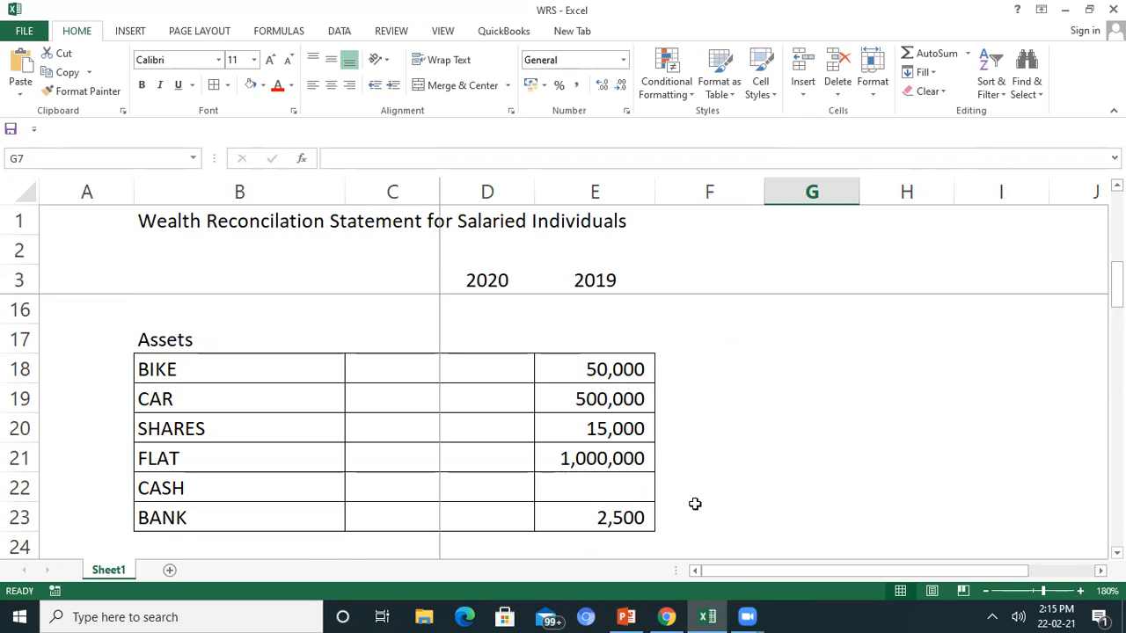
Step: Examine the salary, saving profit and dividend labels, the asset items, the bank loan and the 2019 difference formula in E30
scroll(694, 503, up, 4)
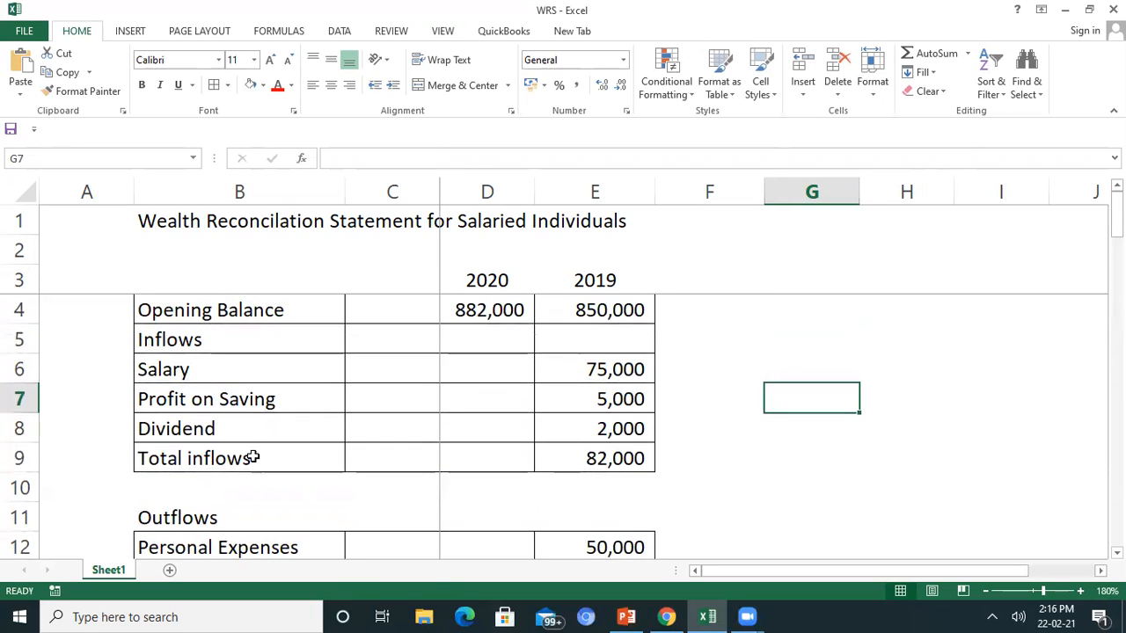
click(252, 401)
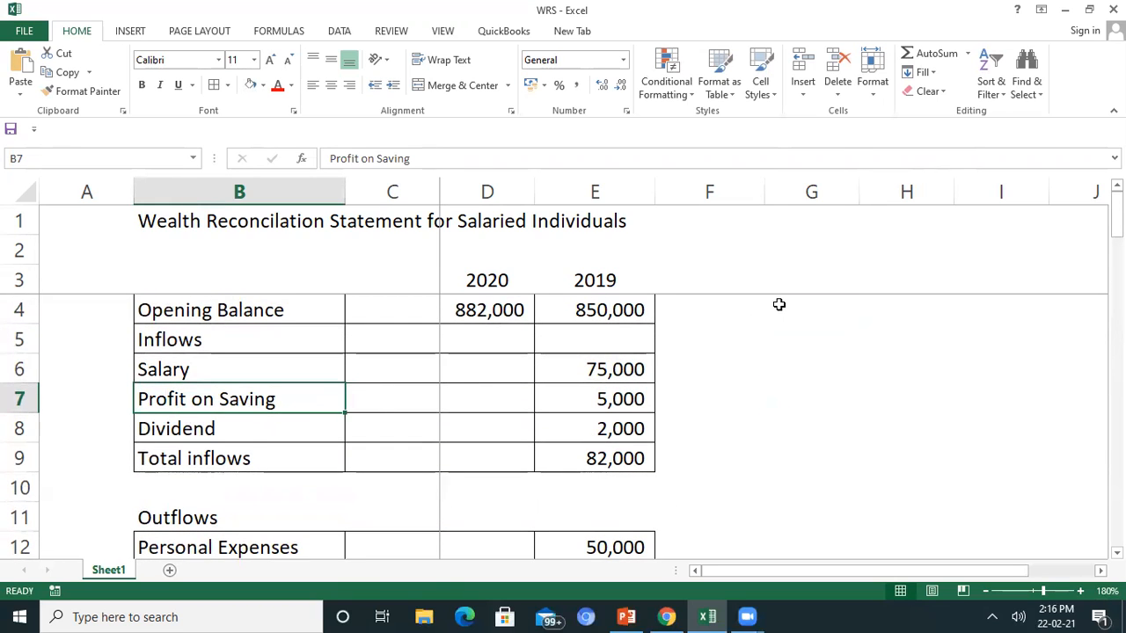
click(208, 364)
click(769, 342)
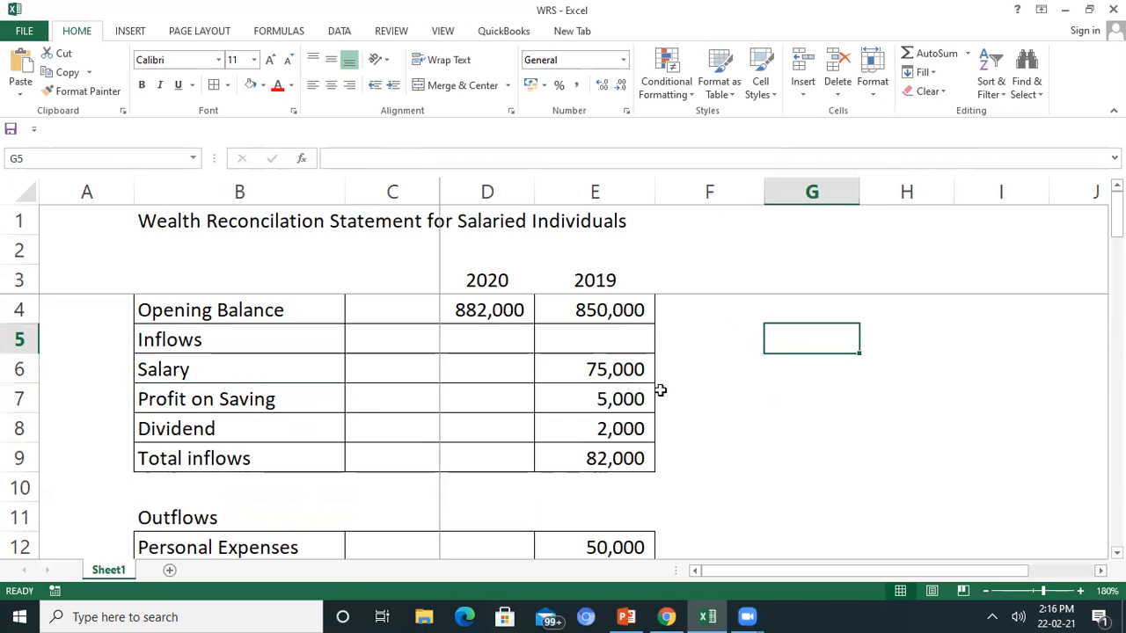
click(256, 432)
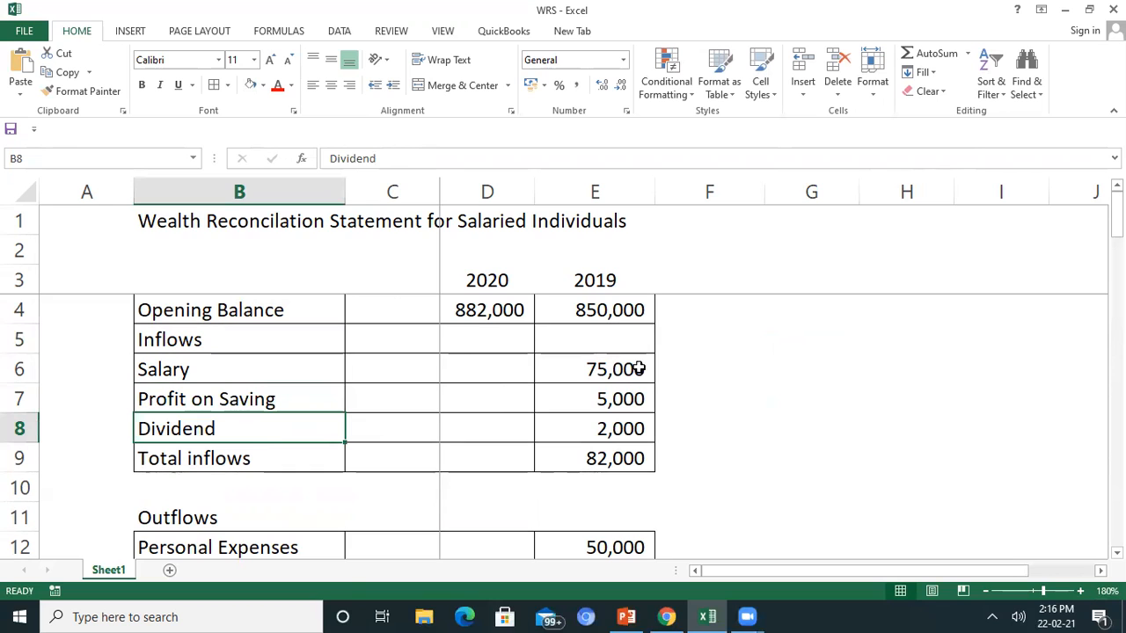
scroll(642, 491, down, 5)
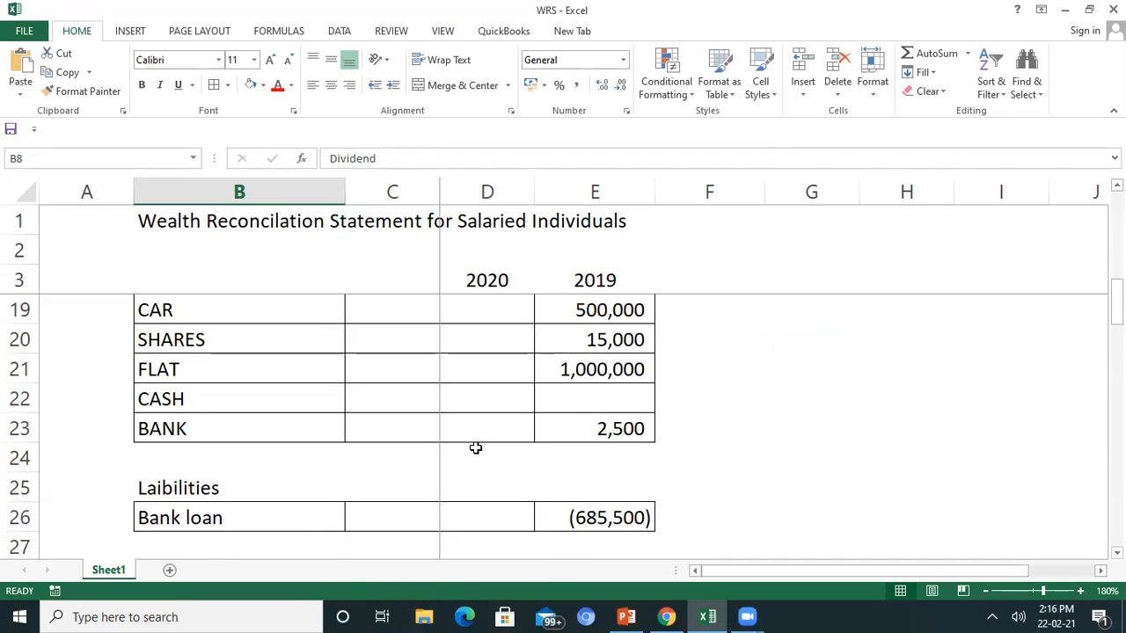
scroll(475, 449, up, 1)
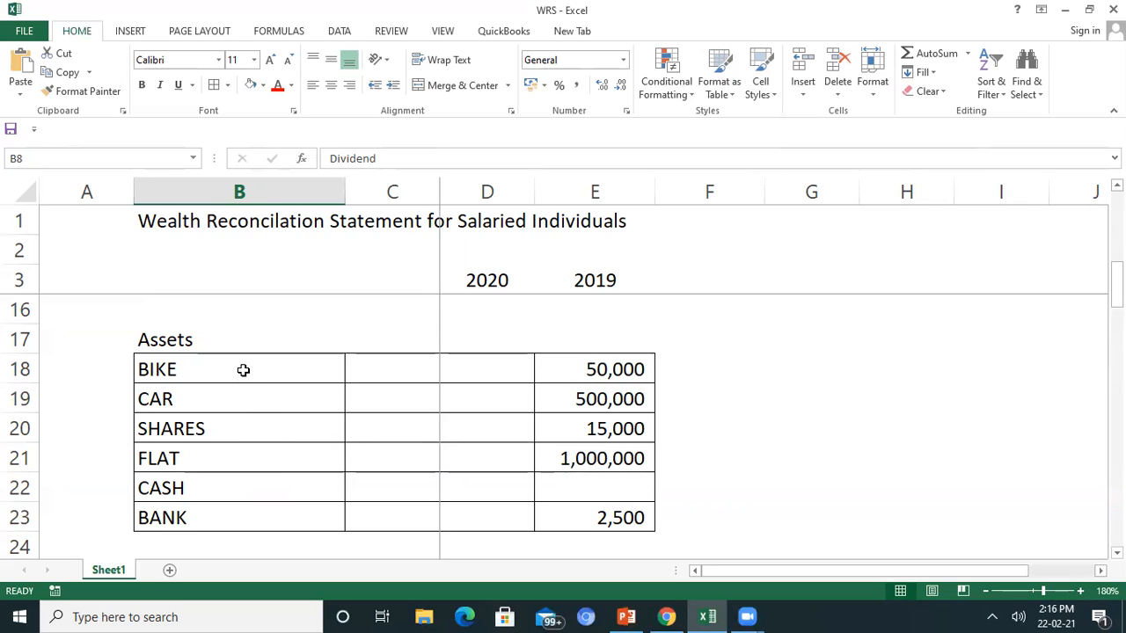
drag(302, 391, 350, 487)
scroll(350, 487, down, 2)
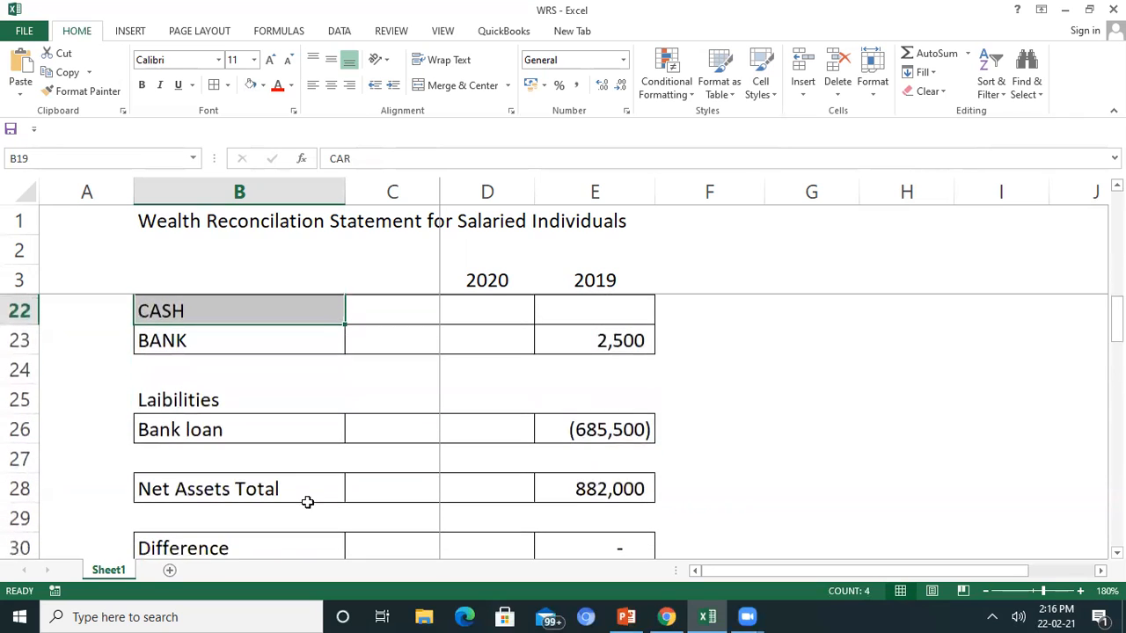
scroll(563, 442, down, 1)
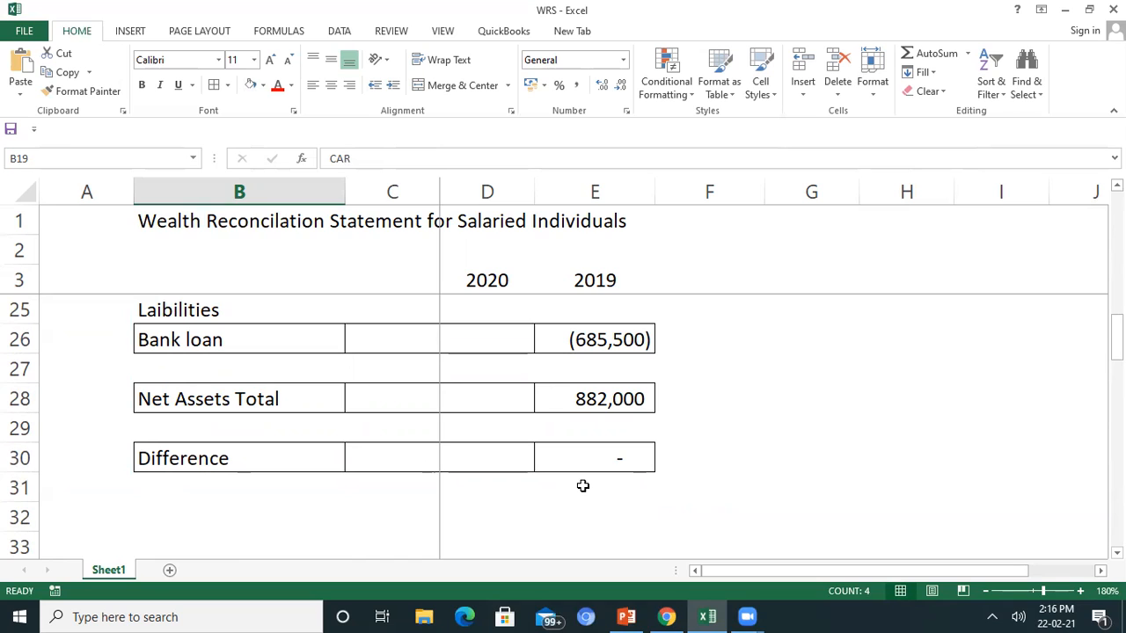
click(597, 461)
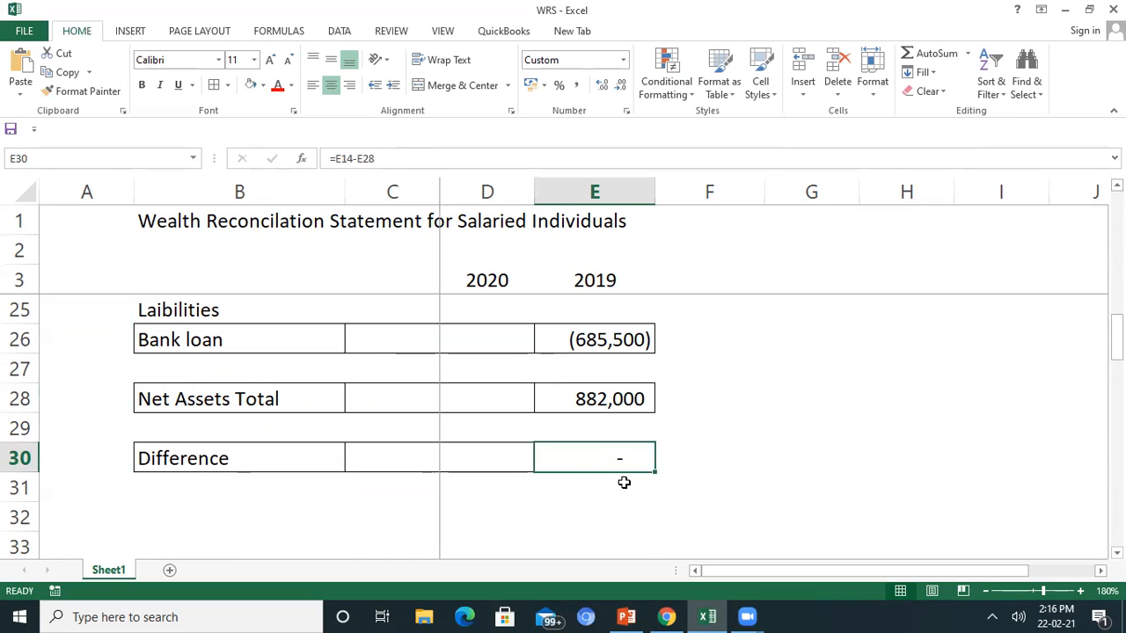
scroll(628, 474, up, 7)
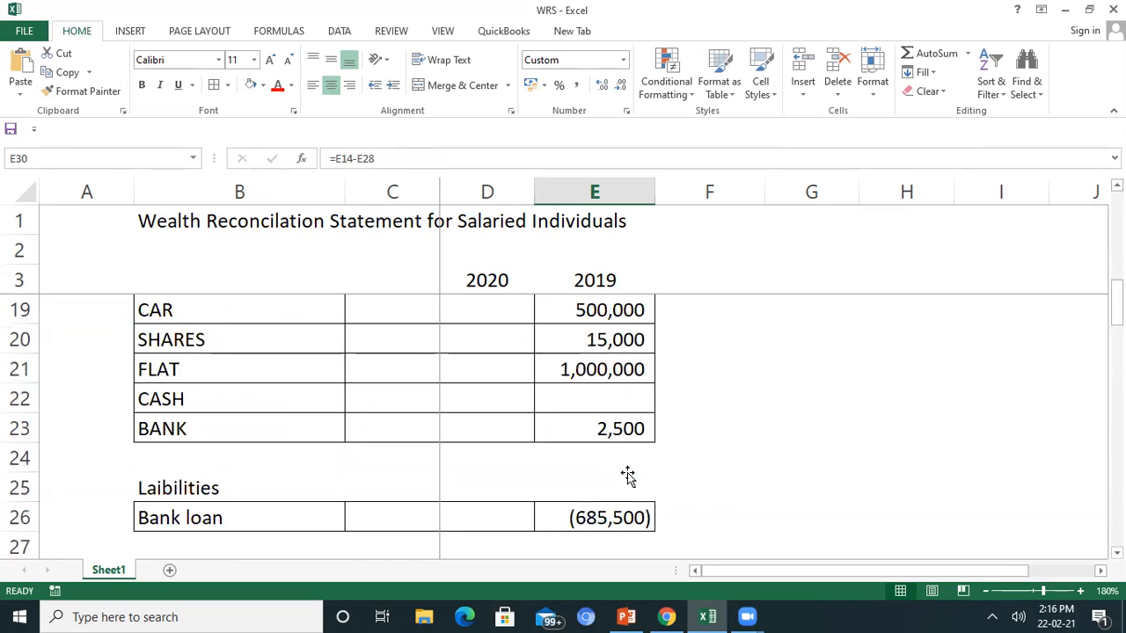